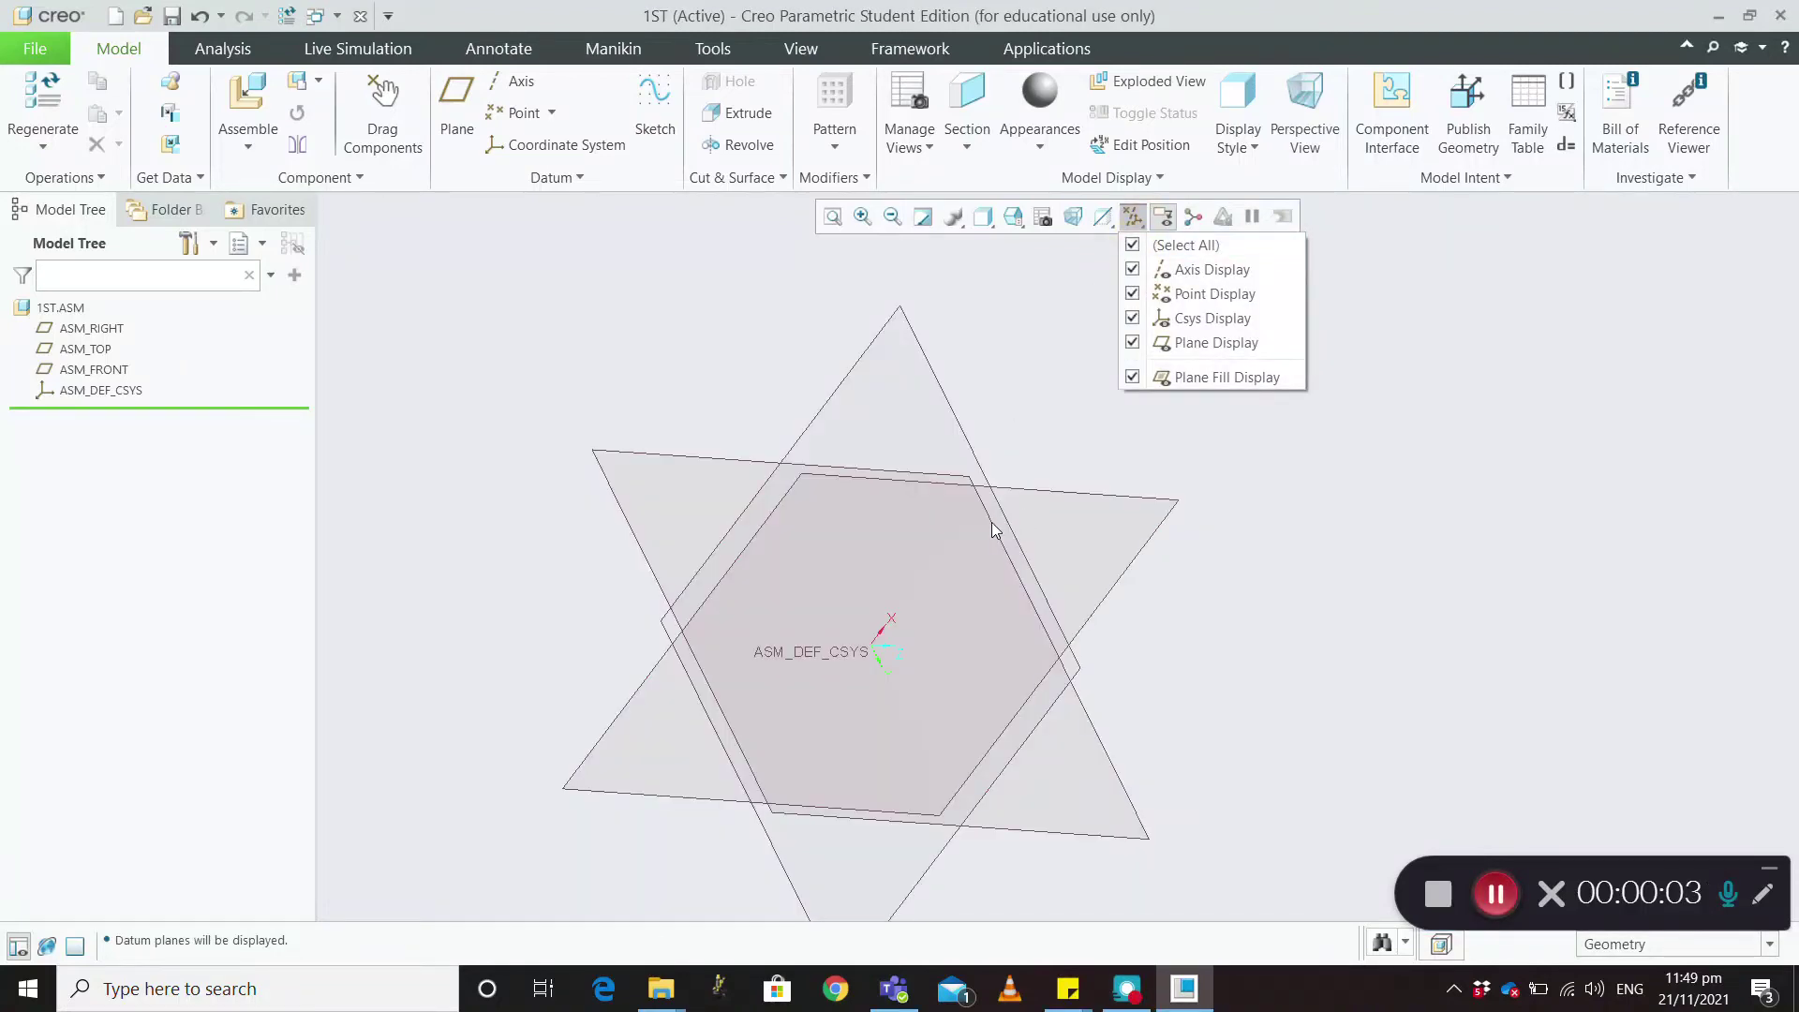
Close the datum display list, orbit the empty 1ST view, and bring up the engine parts folder
{"action": "left_click", "coordinate": [1191, 620]}
{"action": "scroll", "coordinate": [1190, 620], "scroll_direction": "up", "scroll_amount": 2}
{"action": "scroll", "coordinate": [1190, 621], "scroll_direction": "down", "scroll_amount": 3}
{"action": "scroll", "coordinate": [1188, 620], "scroll_direction": "up", "scroll_amount": 2}
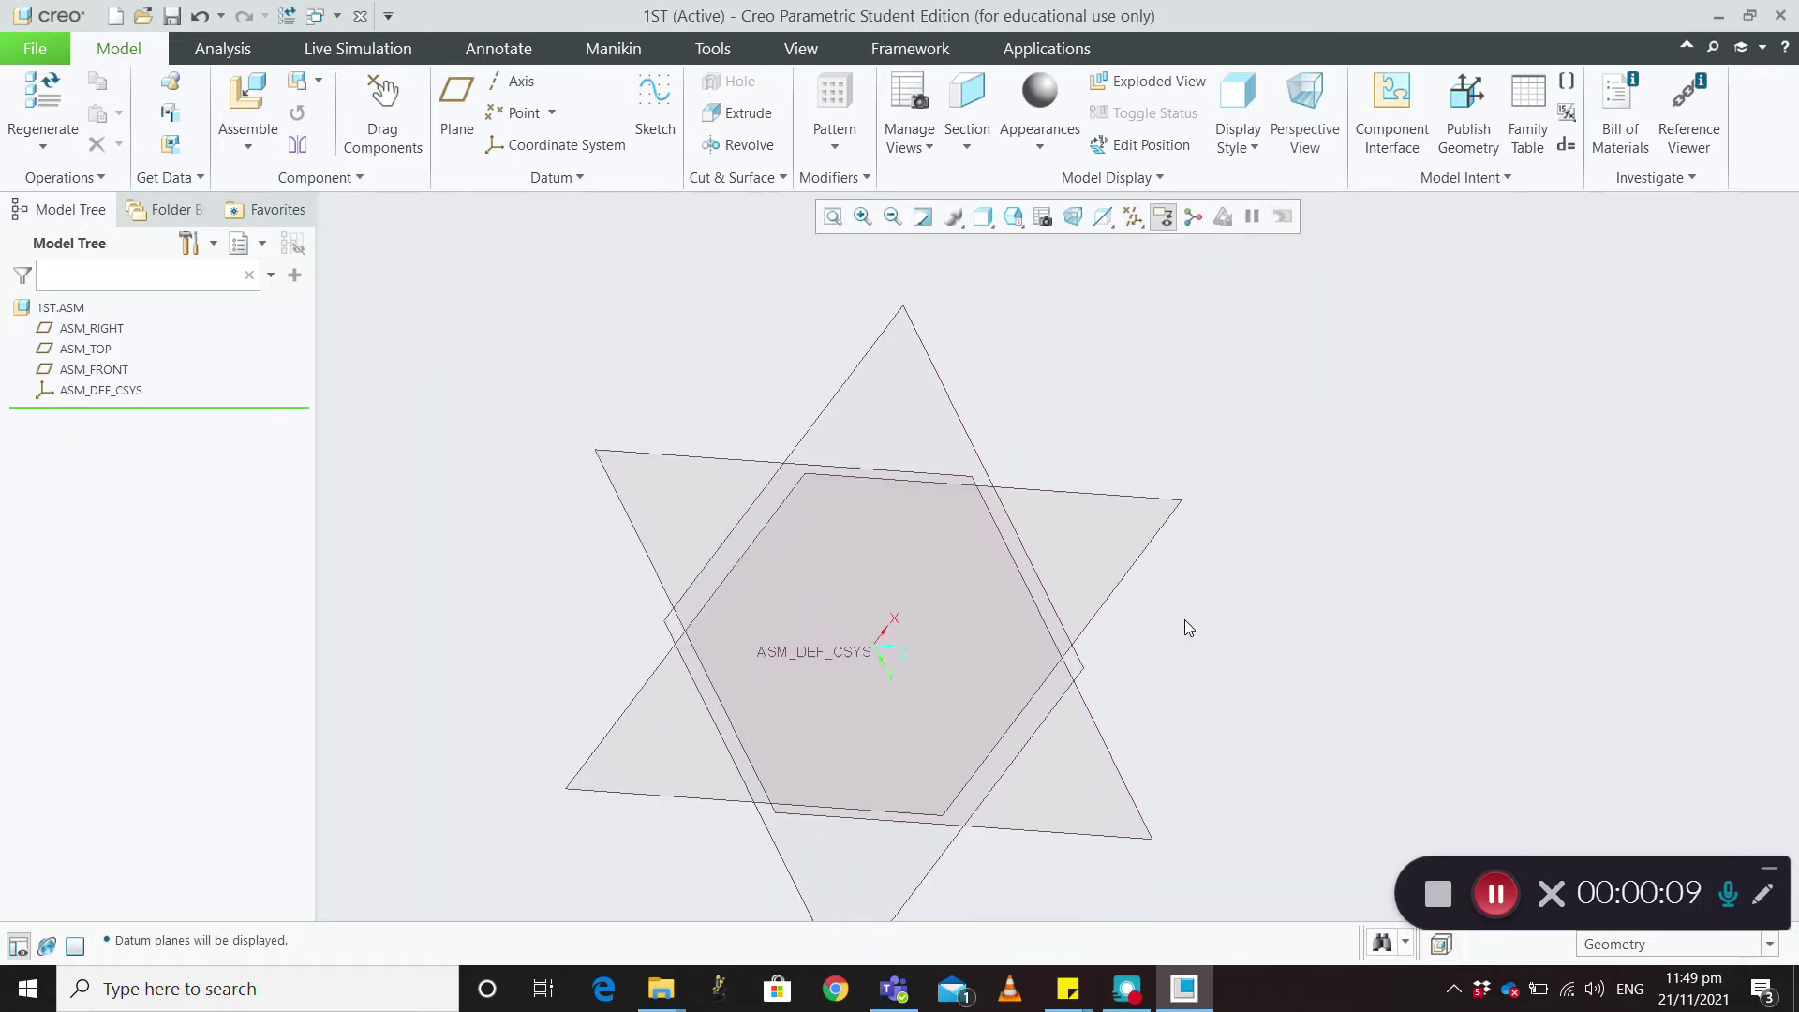
{"action": "scroll", "coordinate": [1184, 620], "scroll_direction": "down", "scroll_amount": 2}
{"action": "mouse_move", "coordinate": [1168, 653]}
{"action": "middle_mouse_down"}
{"action": "mouse_move", "coordinate": [1213, 655]}
{"action": "mouse_move", "coordinate": [1164, 751]}
{"action": "middle_mouse_up"}
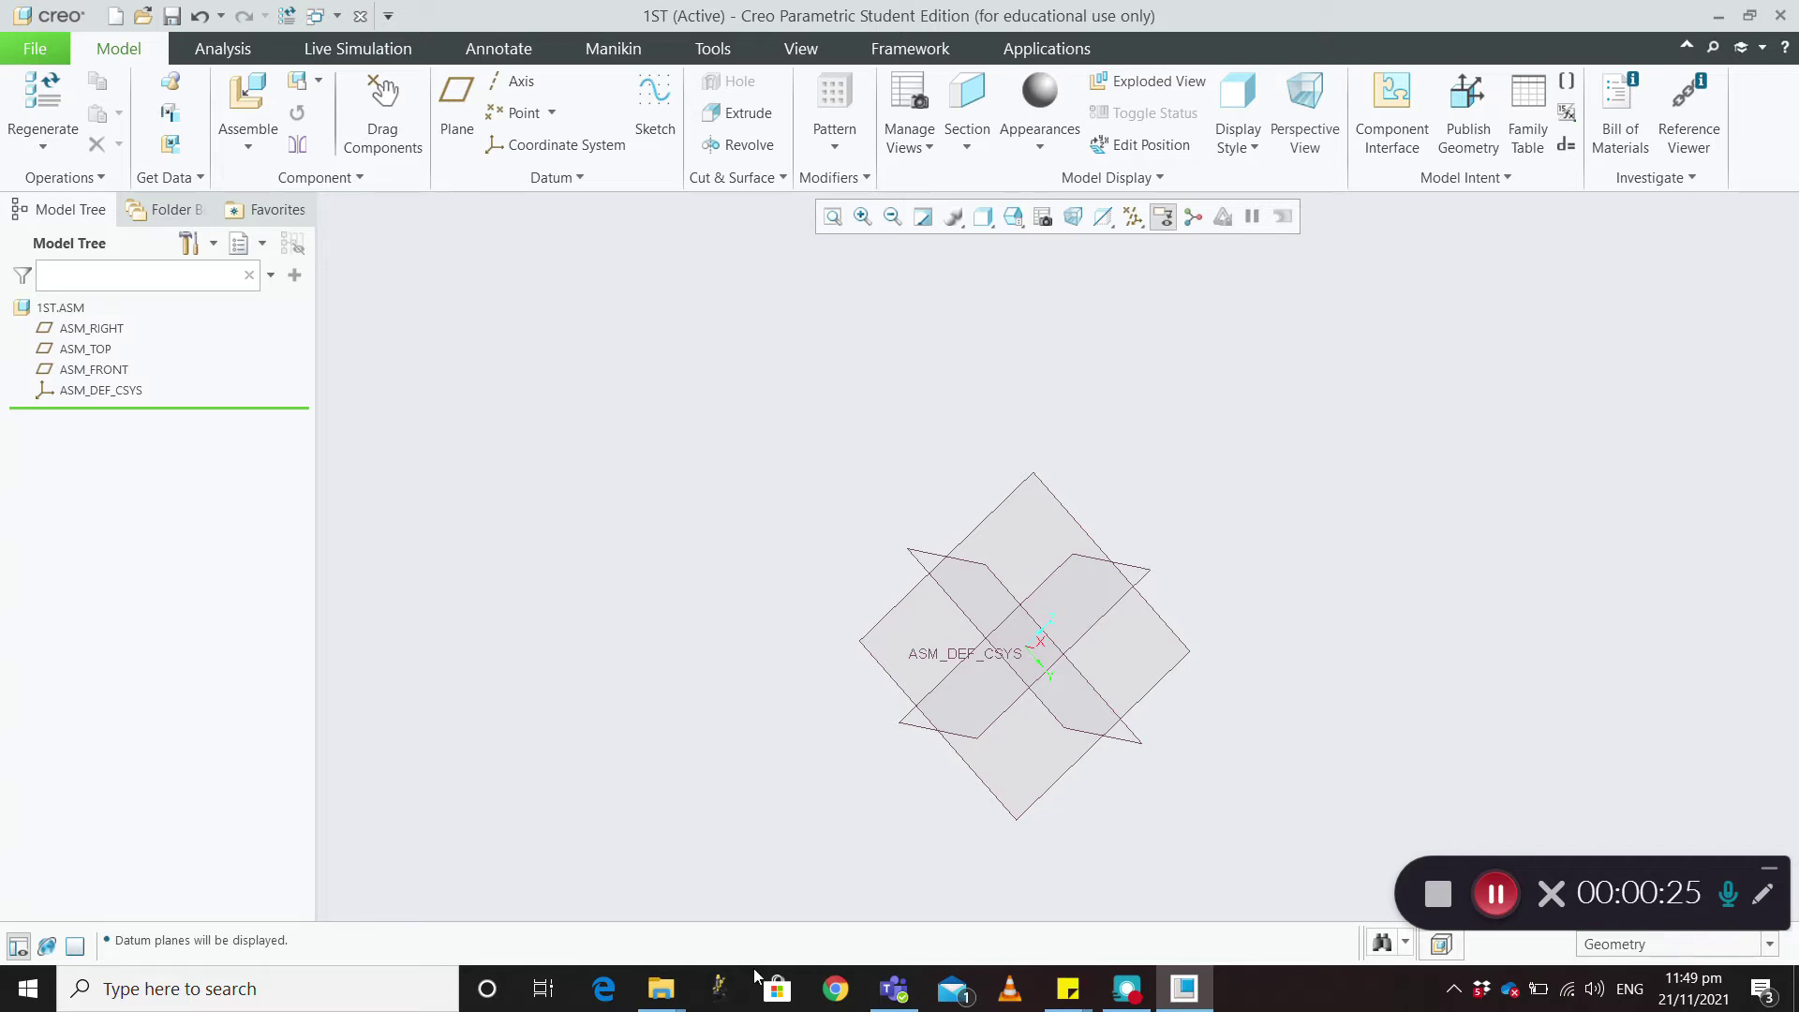
{"action": "mouse_move", "coordinate": [661, 986]}
{"action": "left_click", "coordinate": [581, 873]}
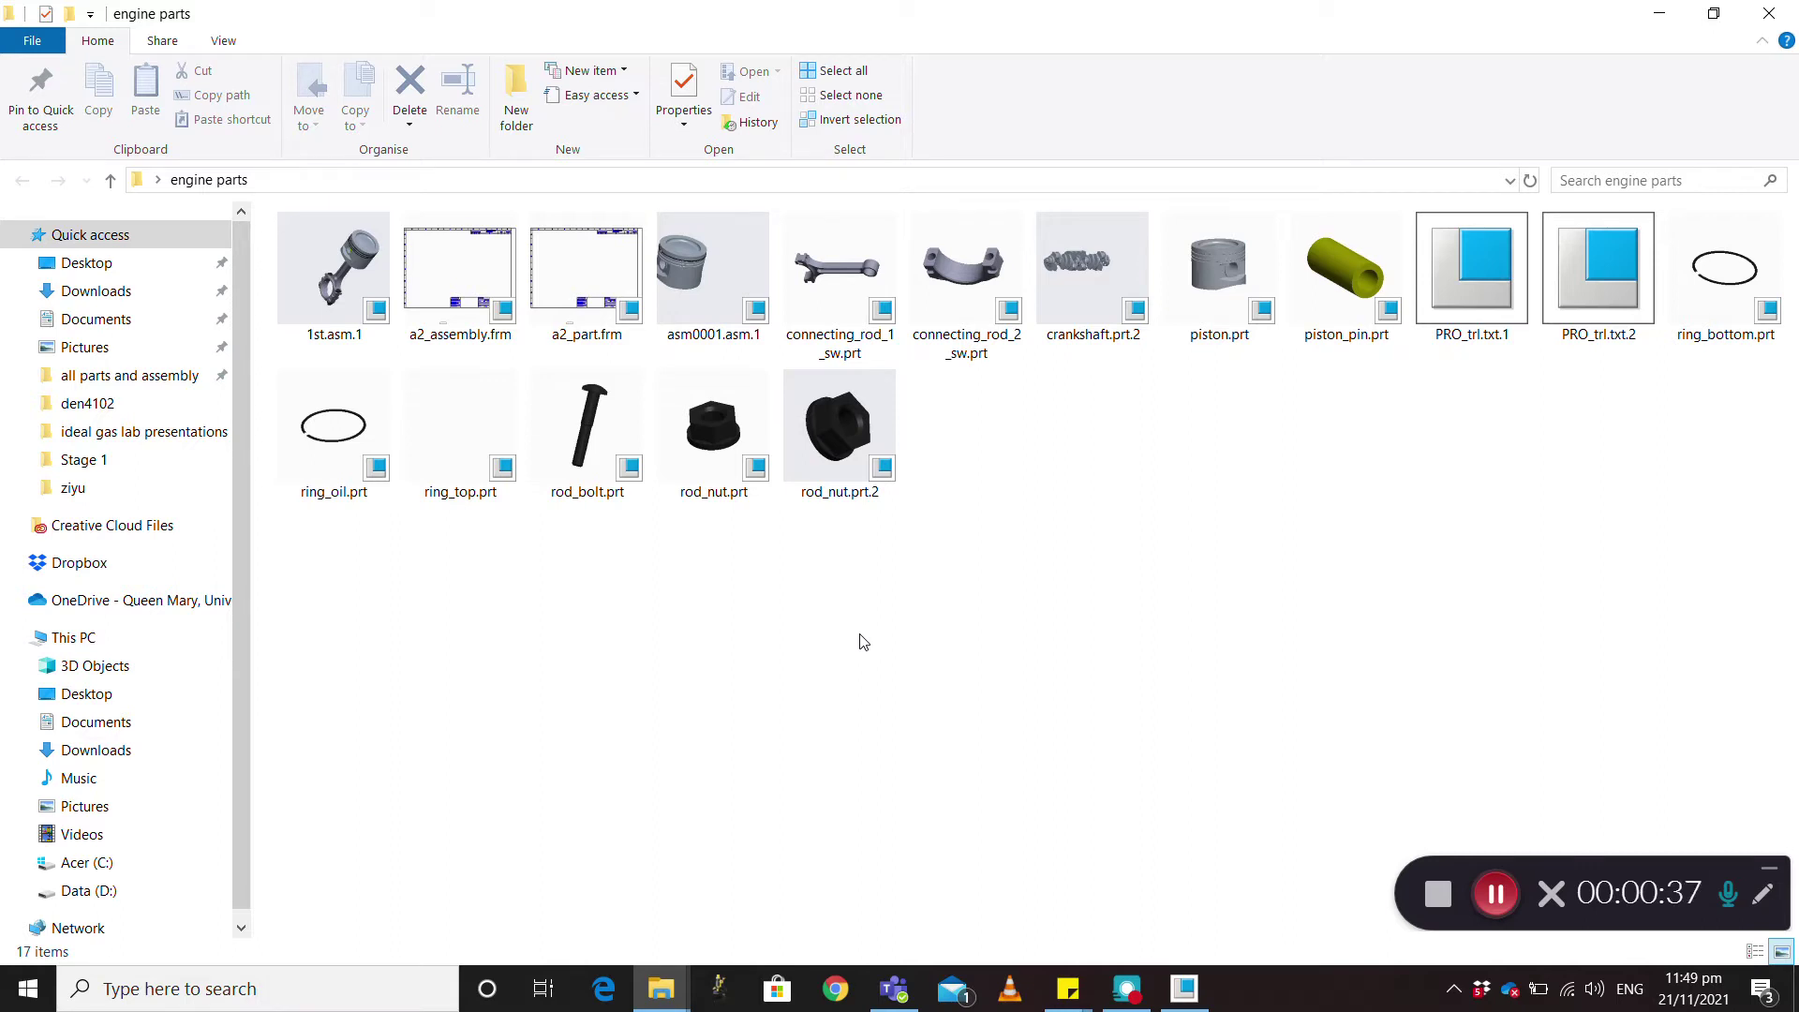
Return to the Creo window holding the empty 1ST.ASM assembly
{"action": "left_click", "coordinate": [1184, 989]}
Start a new assembly named 2nd without the default template
{"action": "scroll", "coordinate": [864, 631], "scroll_direction": "up", "scroll_amount": 5}
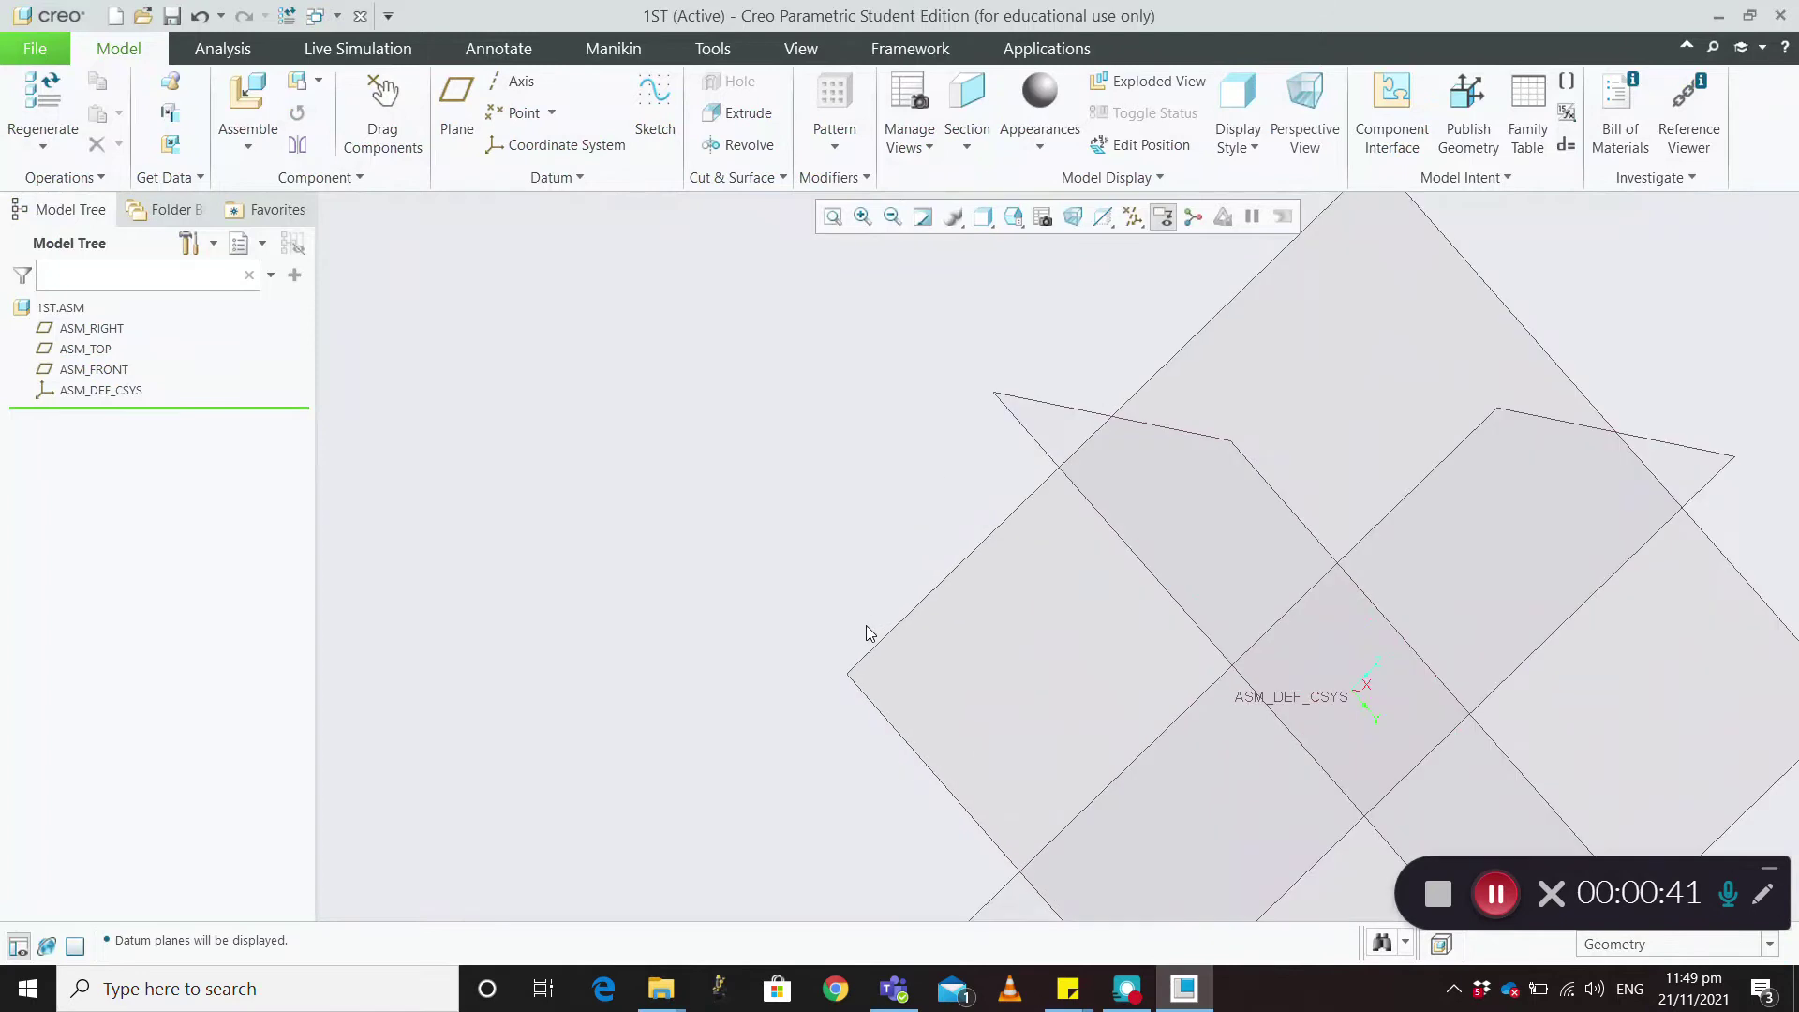
{"action": "scroll", "coordinate": [869, 633], "scroll_direction": "down", "scroll_amount": 5}
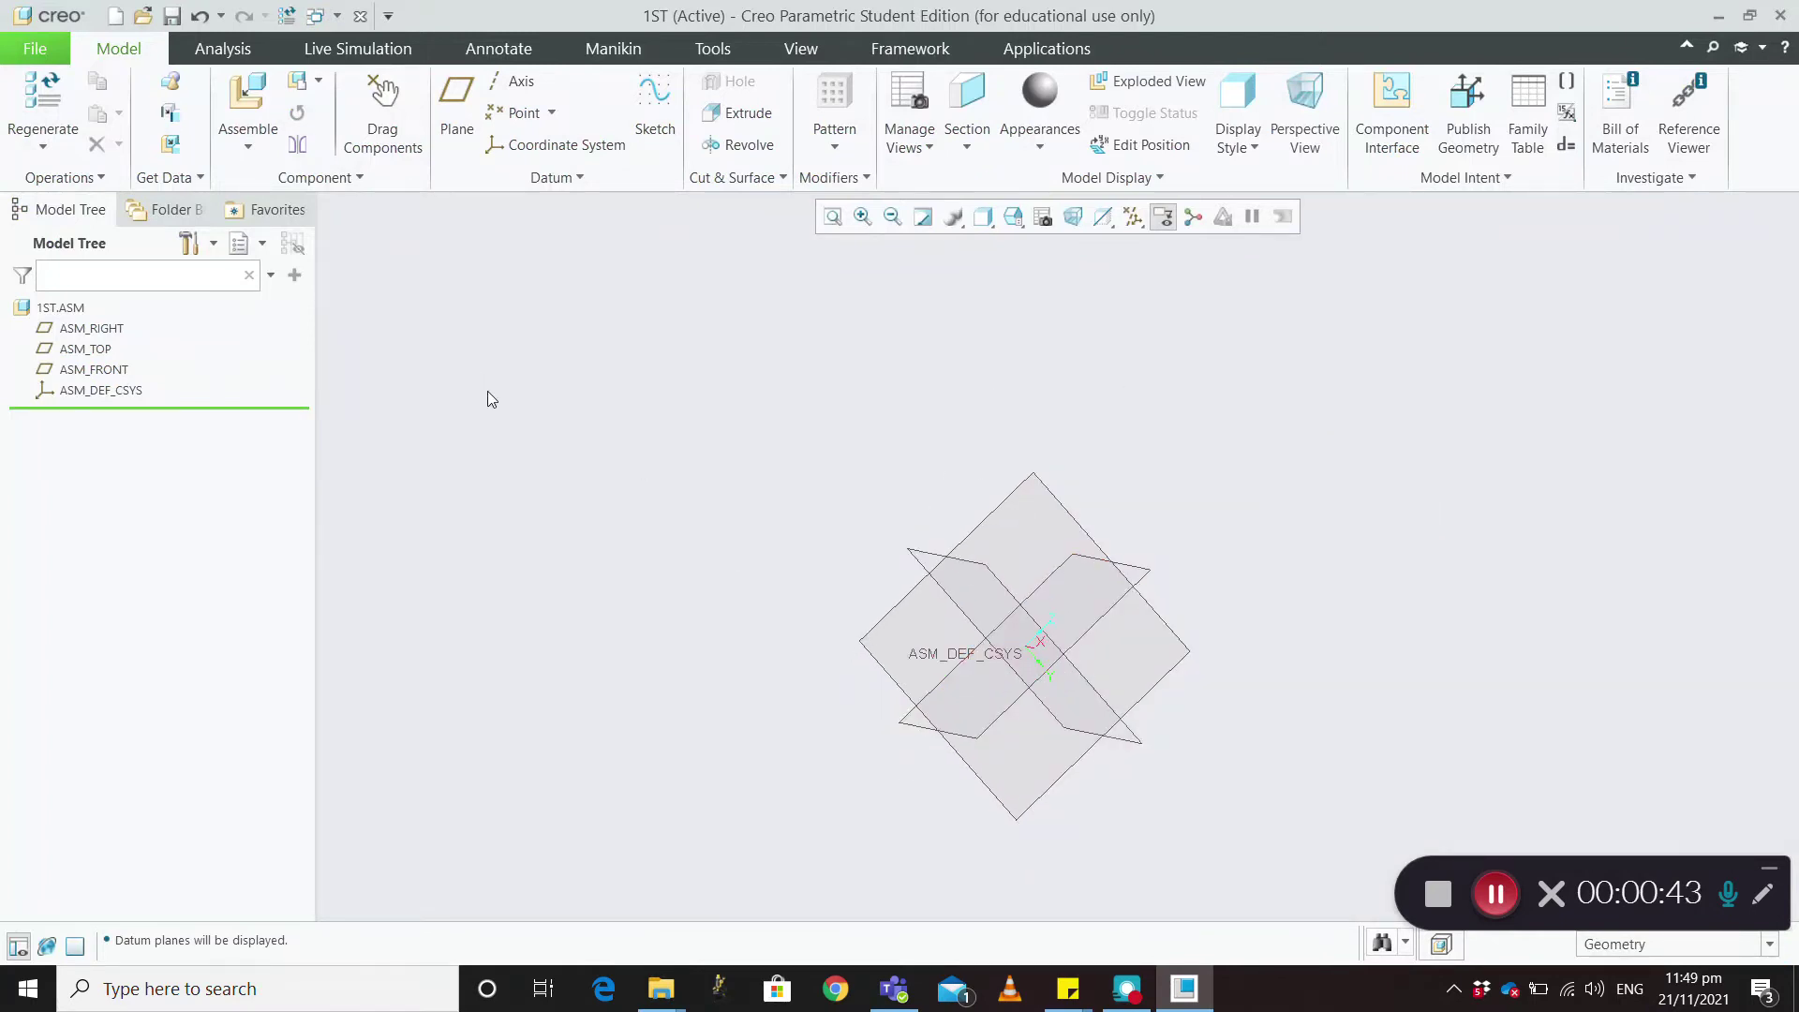
{"action": "middle_click_drag", "start_coordinate": [745, 633], "coordinate": [786, 663]}
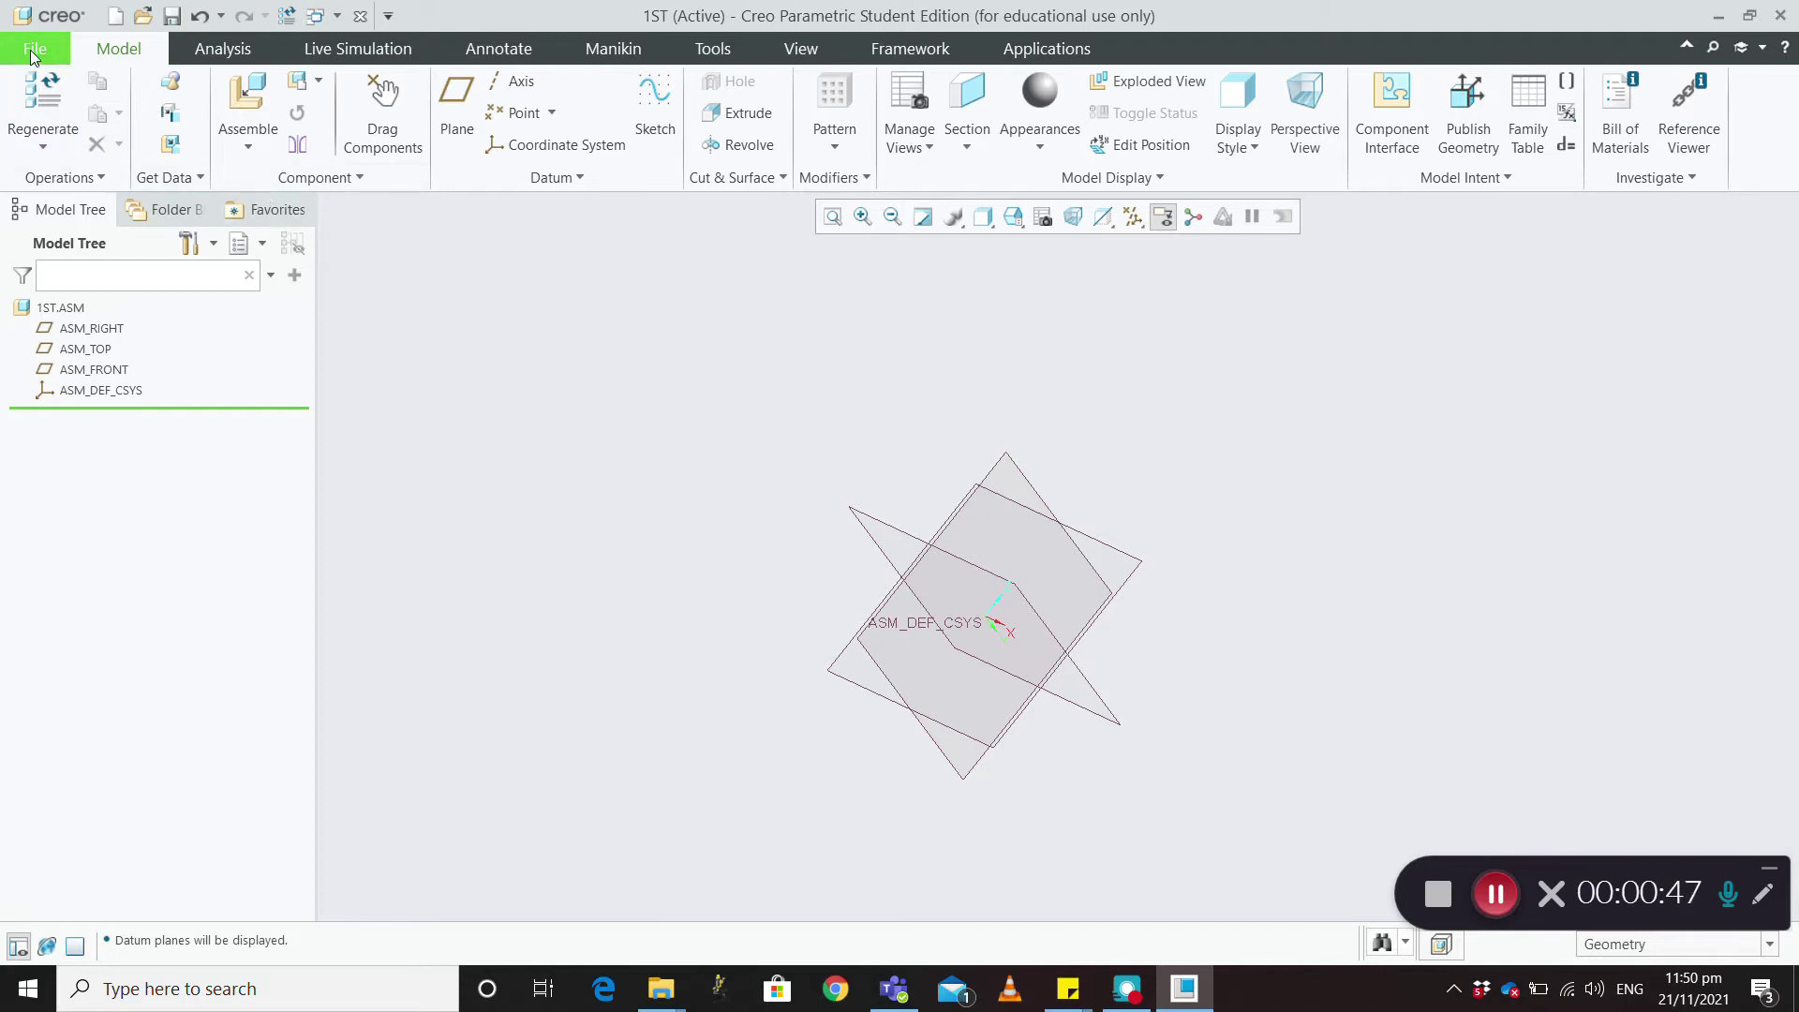
{"action": "left_click", "coordinate": [34, 50]}
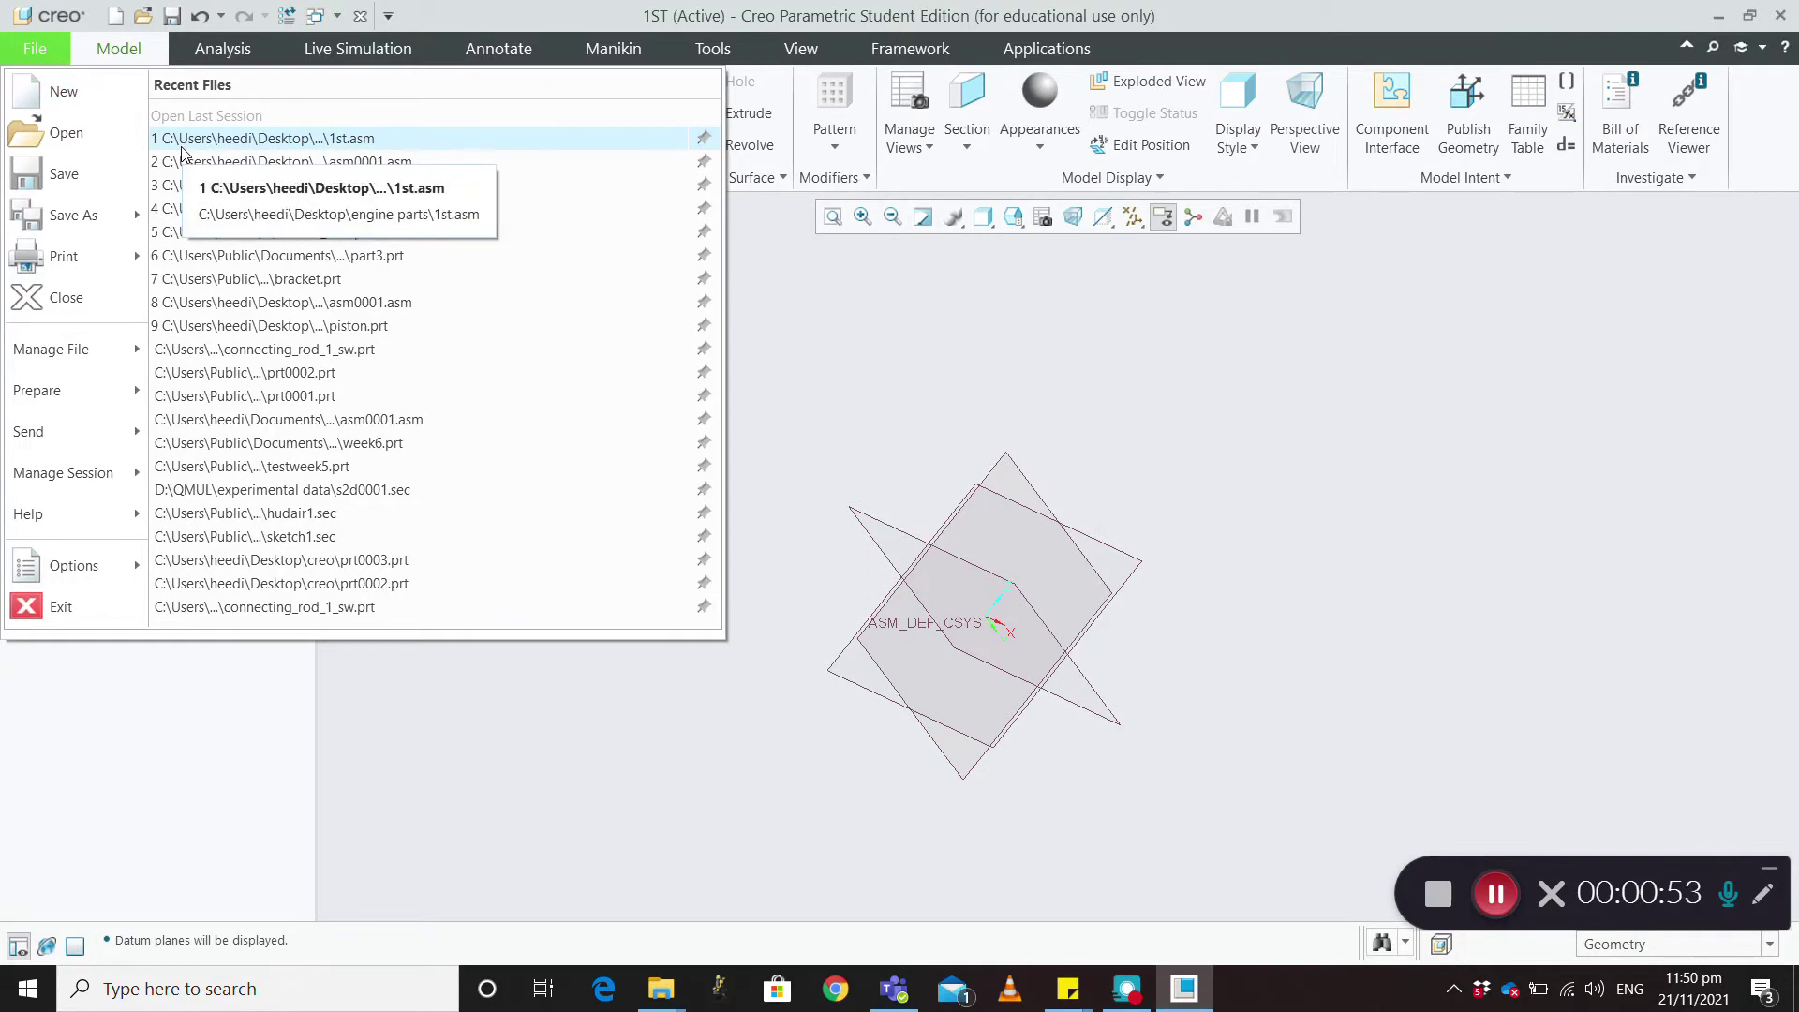
{"action": "left_click", "coordinate": [77, 100]}
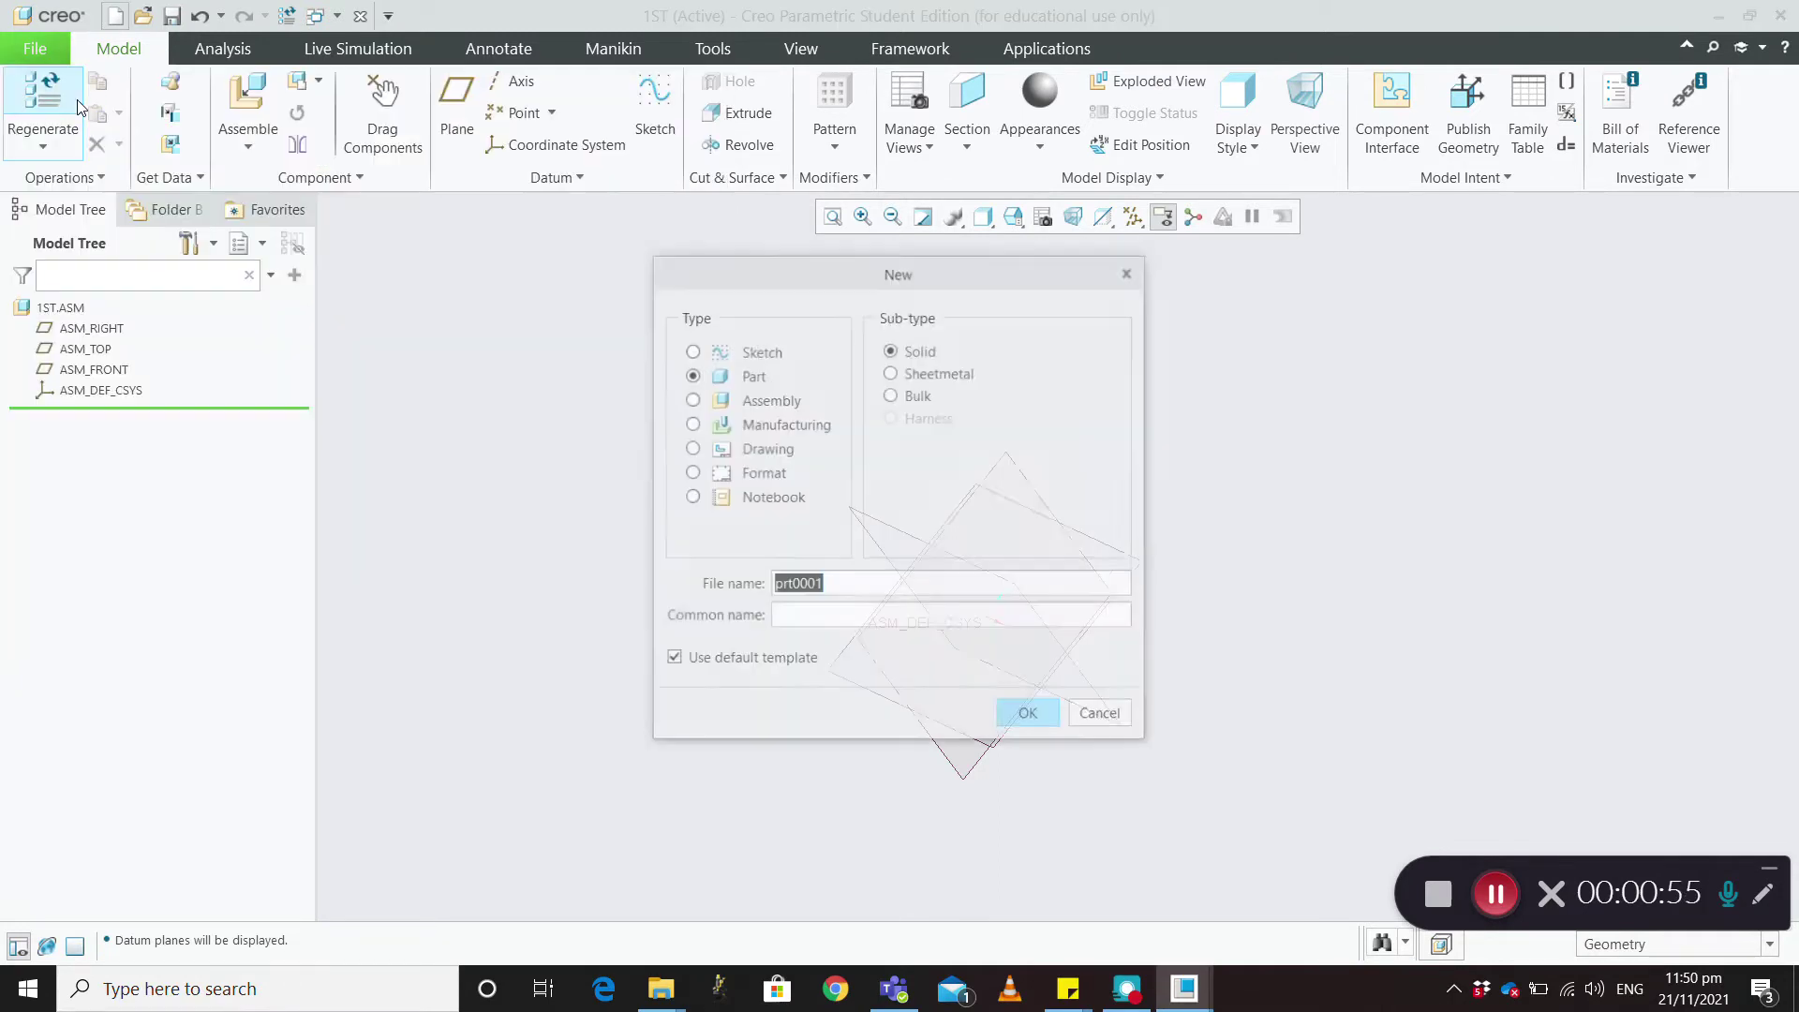
{"action": "left_click", "coordinate": [695, 401]}
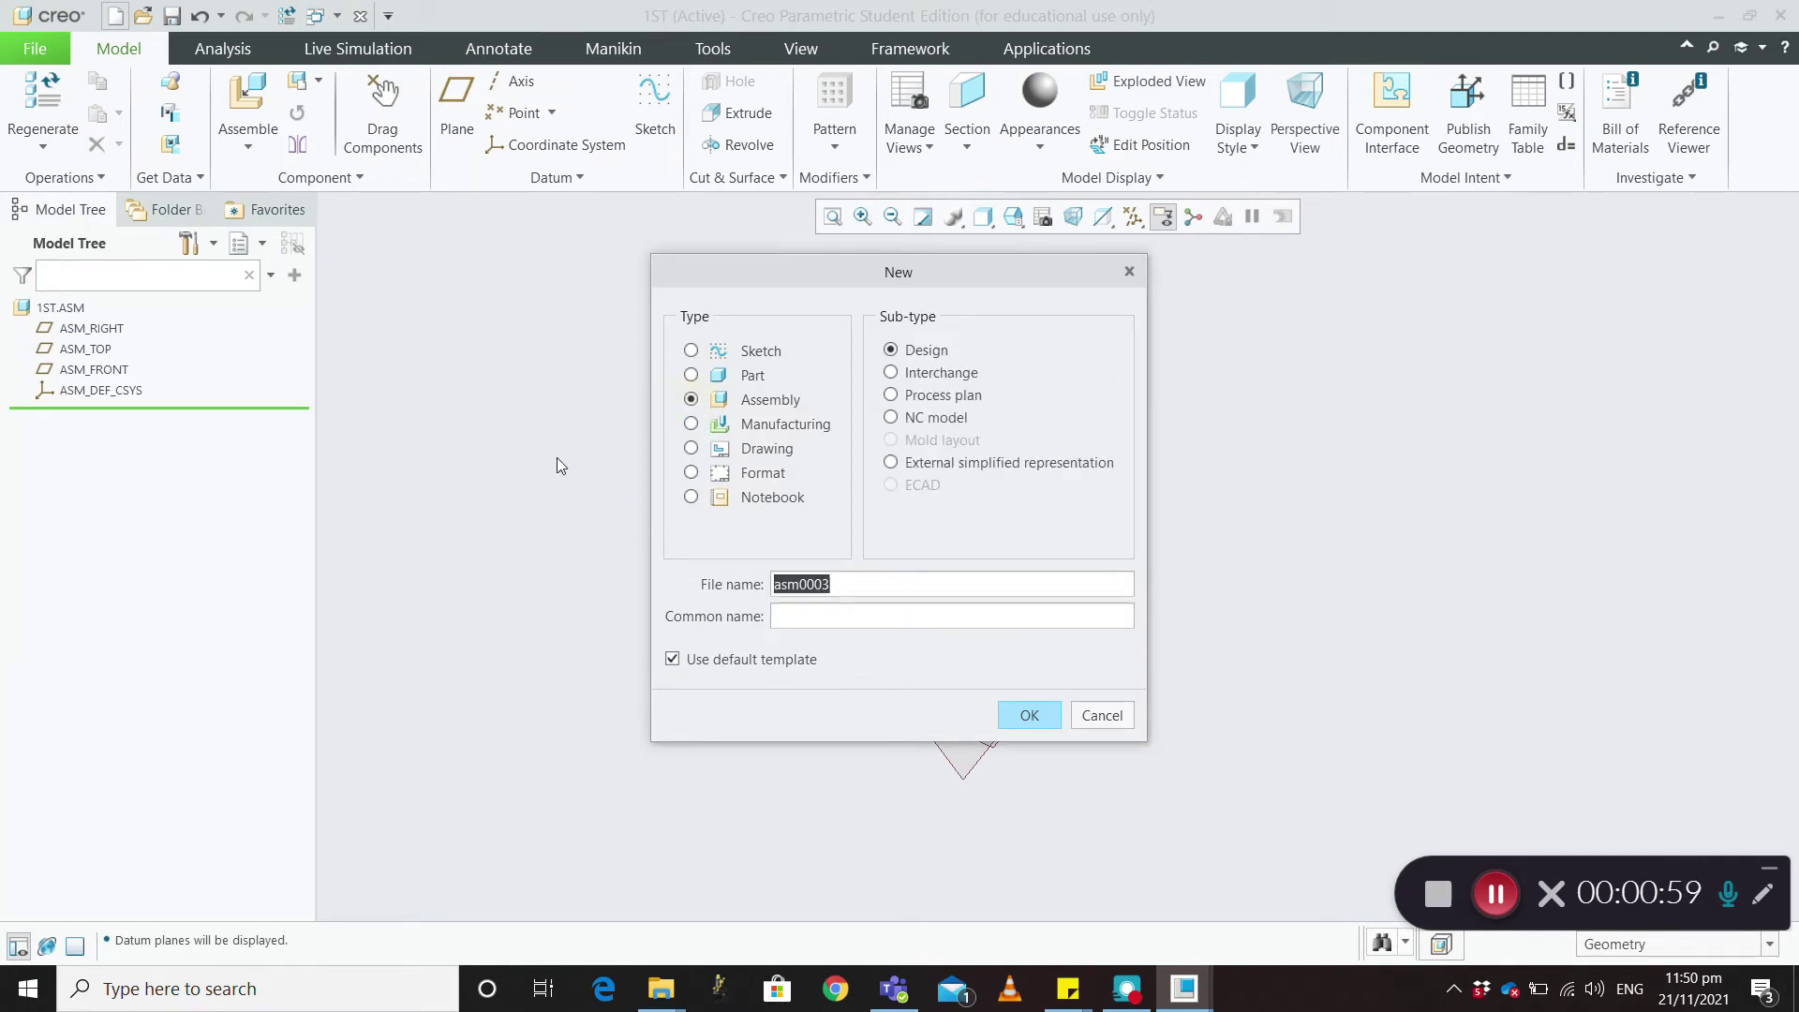
{"action": "type", "text": "2nd"}
{"action": "left_click", "coordinate": [697, 661]}
{"action": "left_click", "coordinate": [1029, 715]}
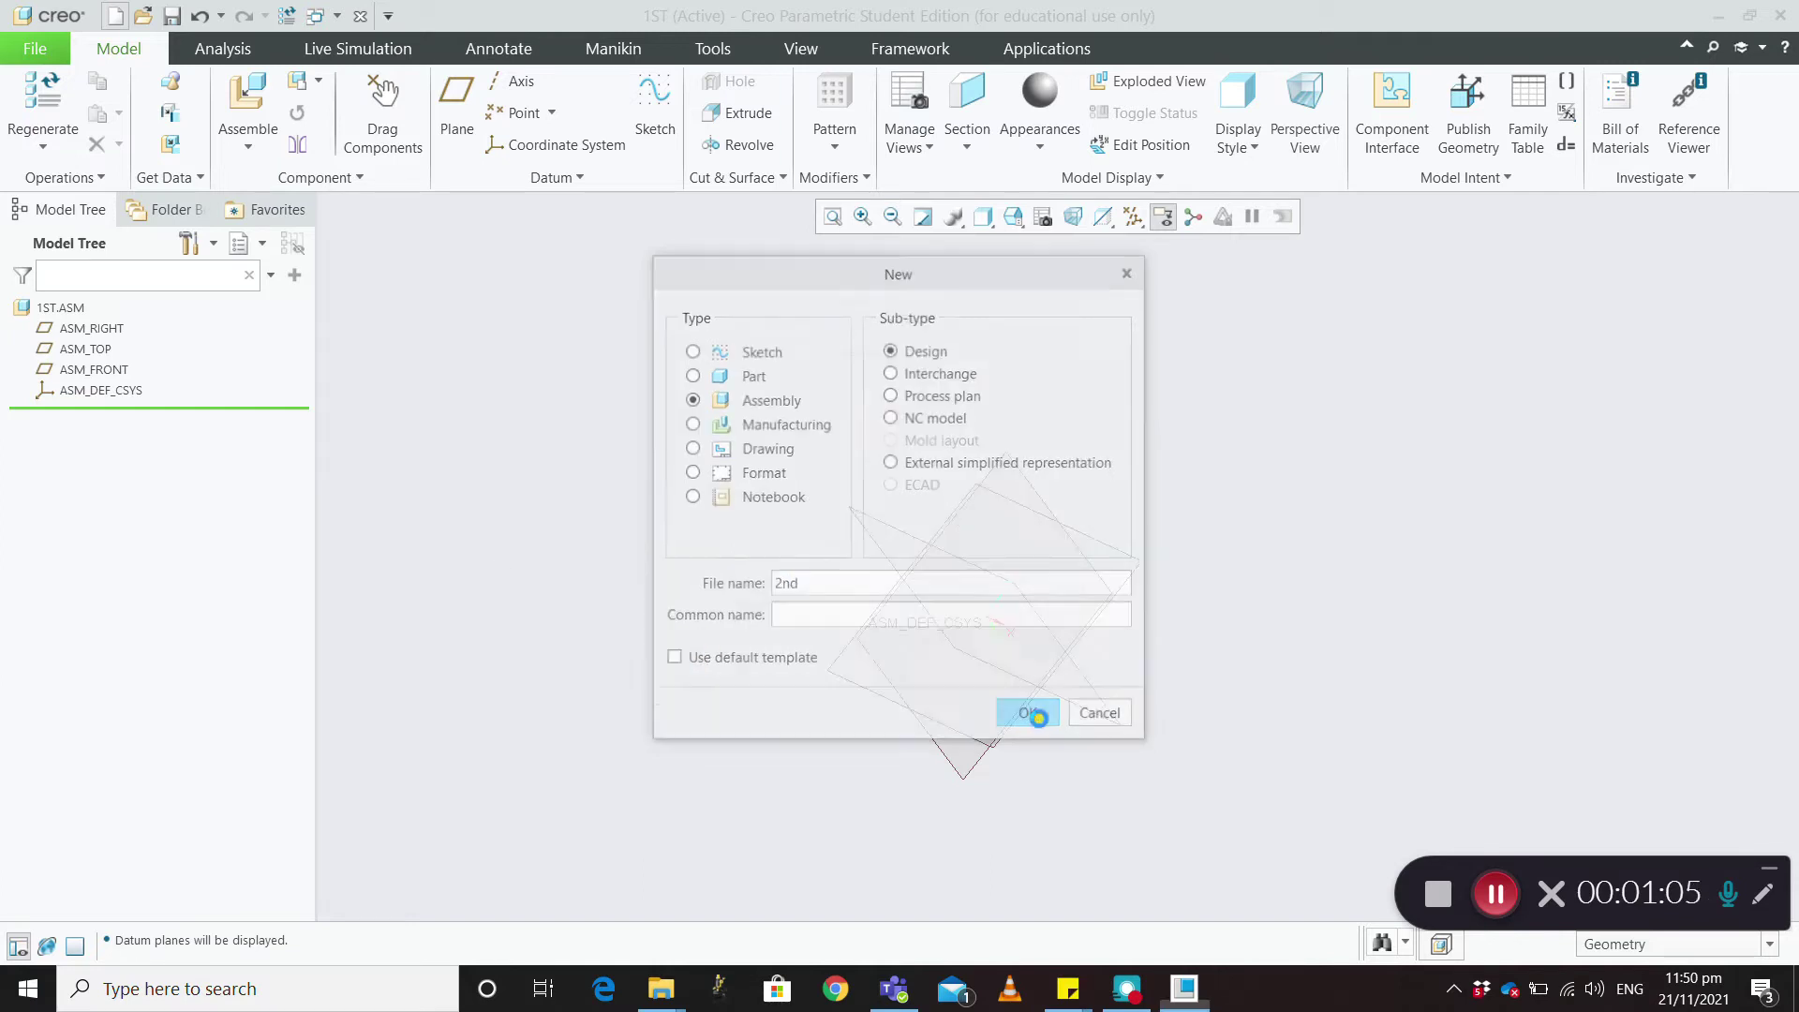
Create the assembly from the mmns_asm_design_abs template
{"action": "scroll", "coordinate": [918, 436], "scroll_direction": "down", "scroll_amount": 1}
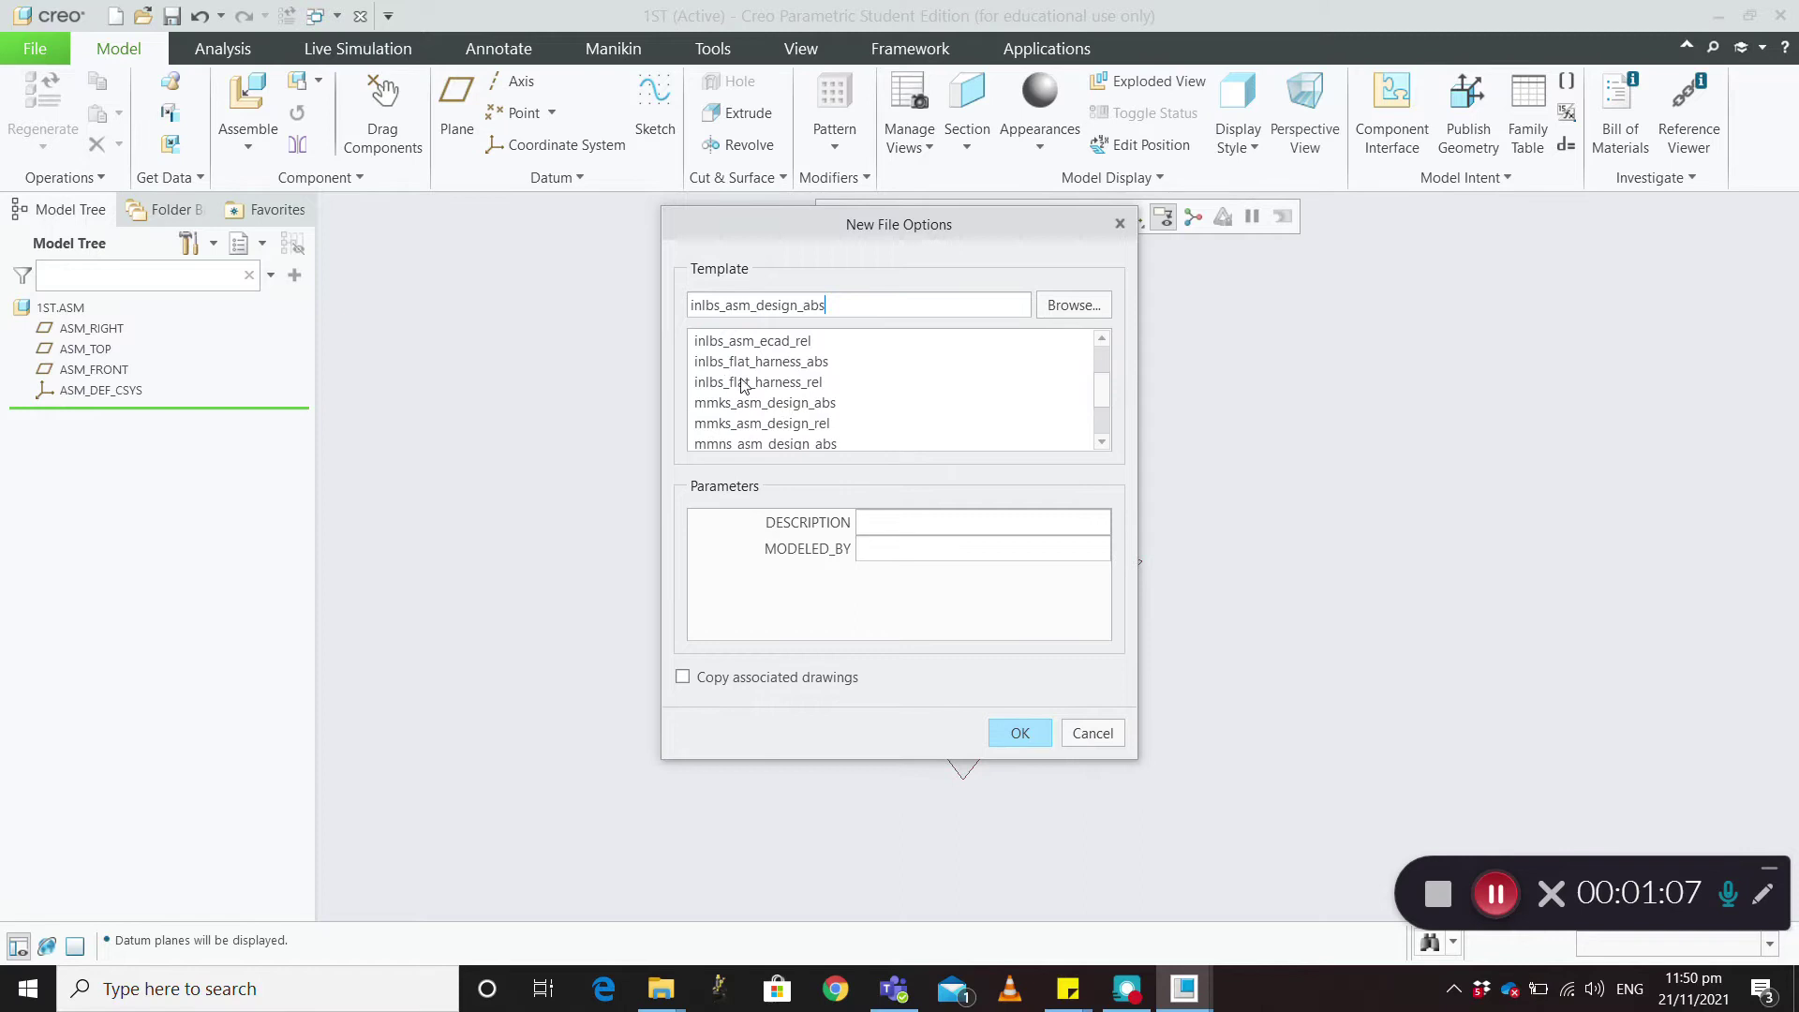
{"action": "scroll", "coordinate": [834, 386], "scroll_direction": "down", "scroll_amount": 1}
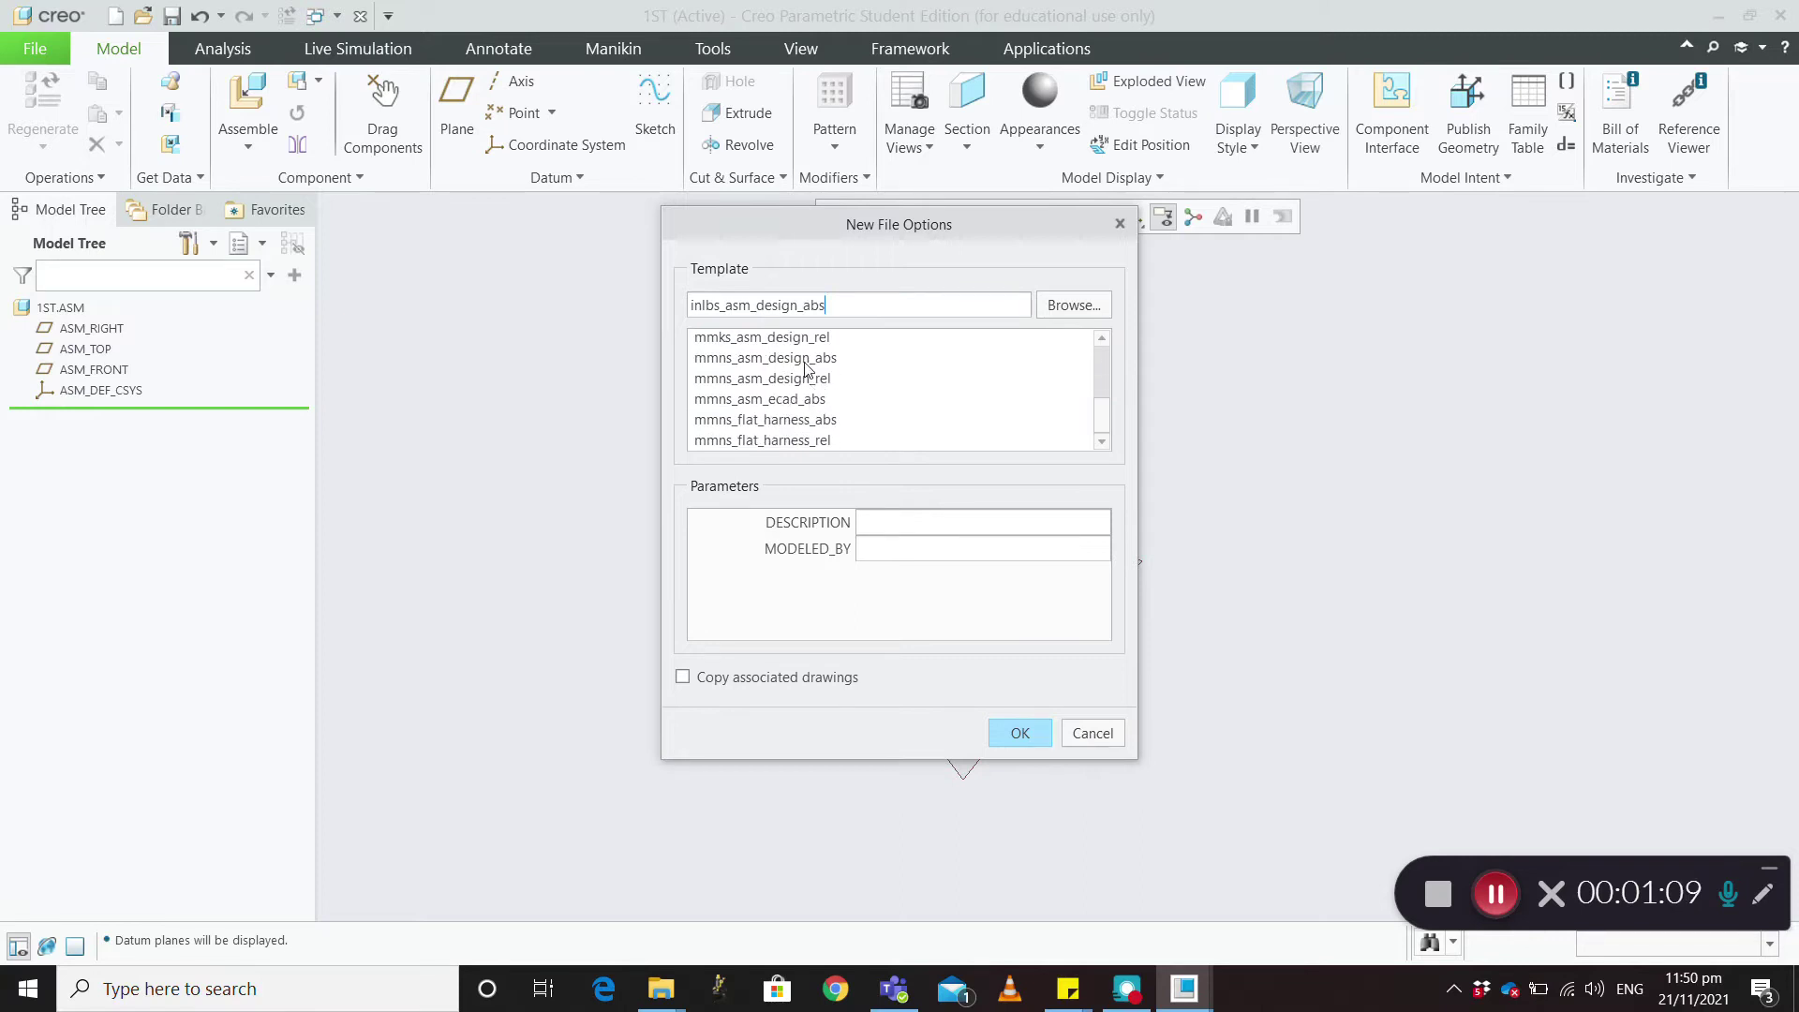
{"action": "left_click", "coordinate": [804, 362]}
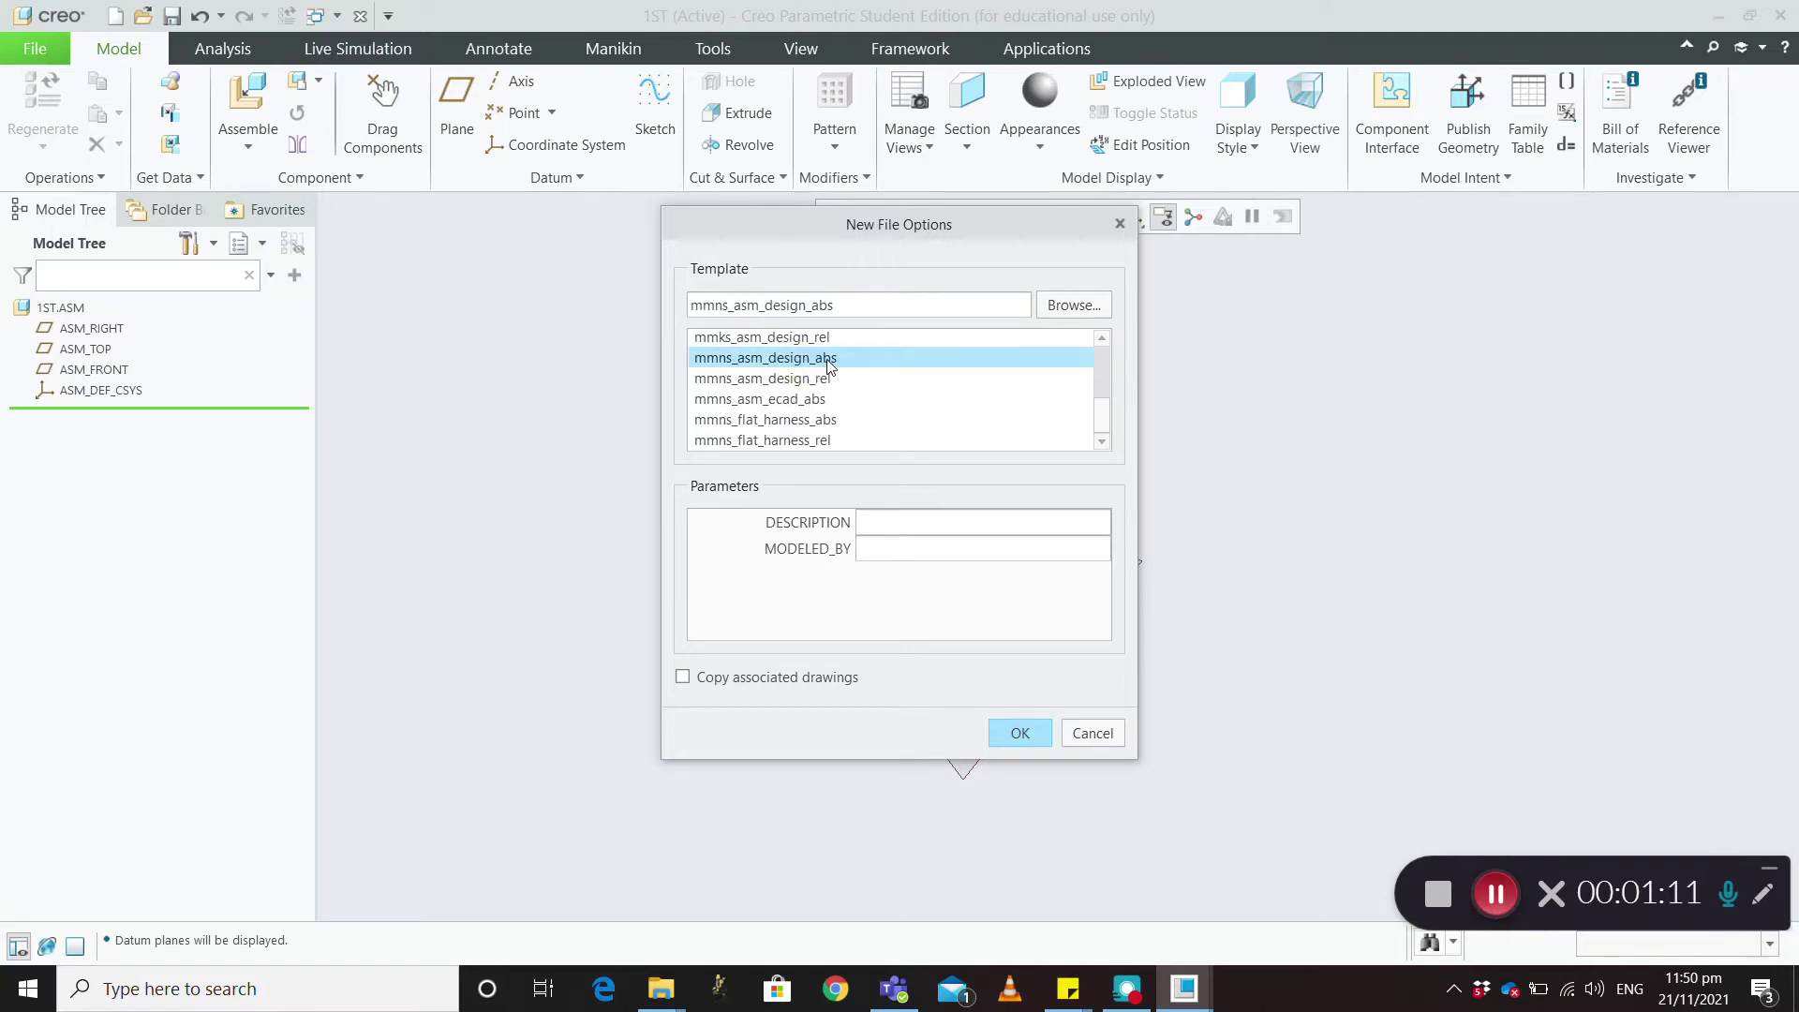
{"action": "left_click", "coordinate": [1019, 731]}
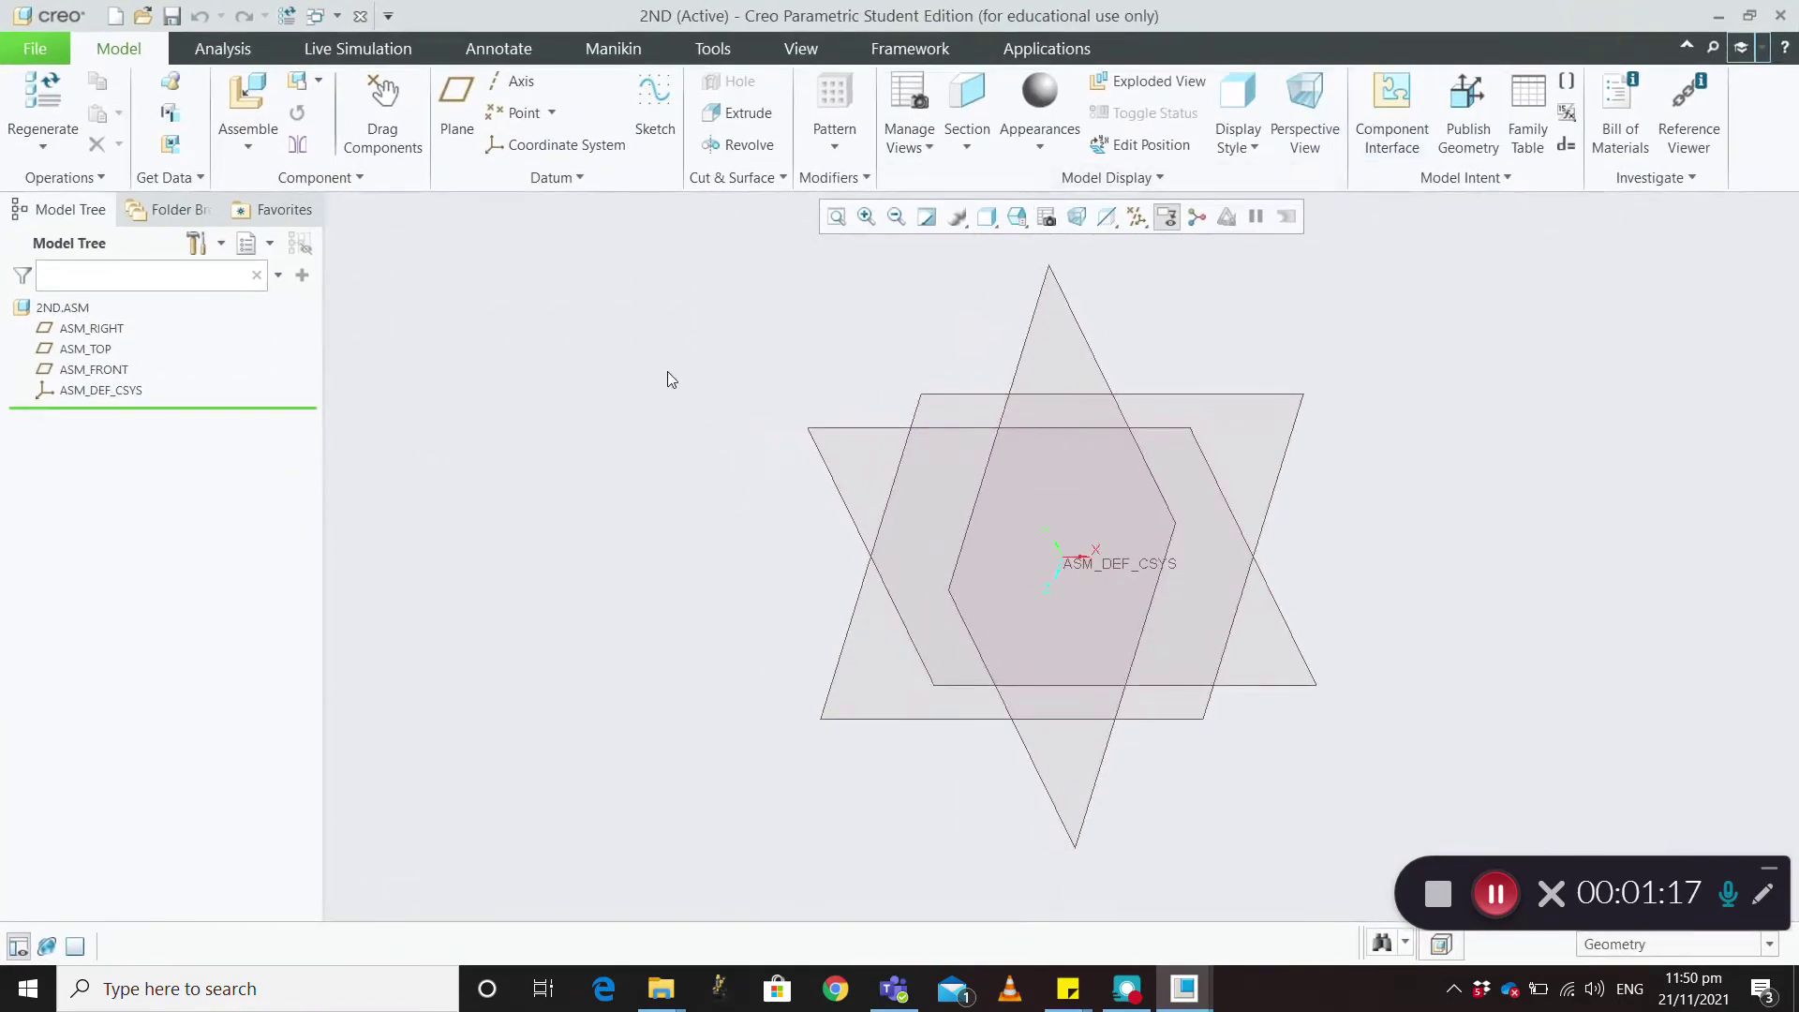
{"action": "mouse_move", "coordinate": [741, 613]}
{"action": "middle_mouse_down"}
{"action": "mouse_move", "coordinate": [703, 574]}
{"action": "mouse_move", "coordinate": [737, 626]}
{"action": "middle_mouse_up"}
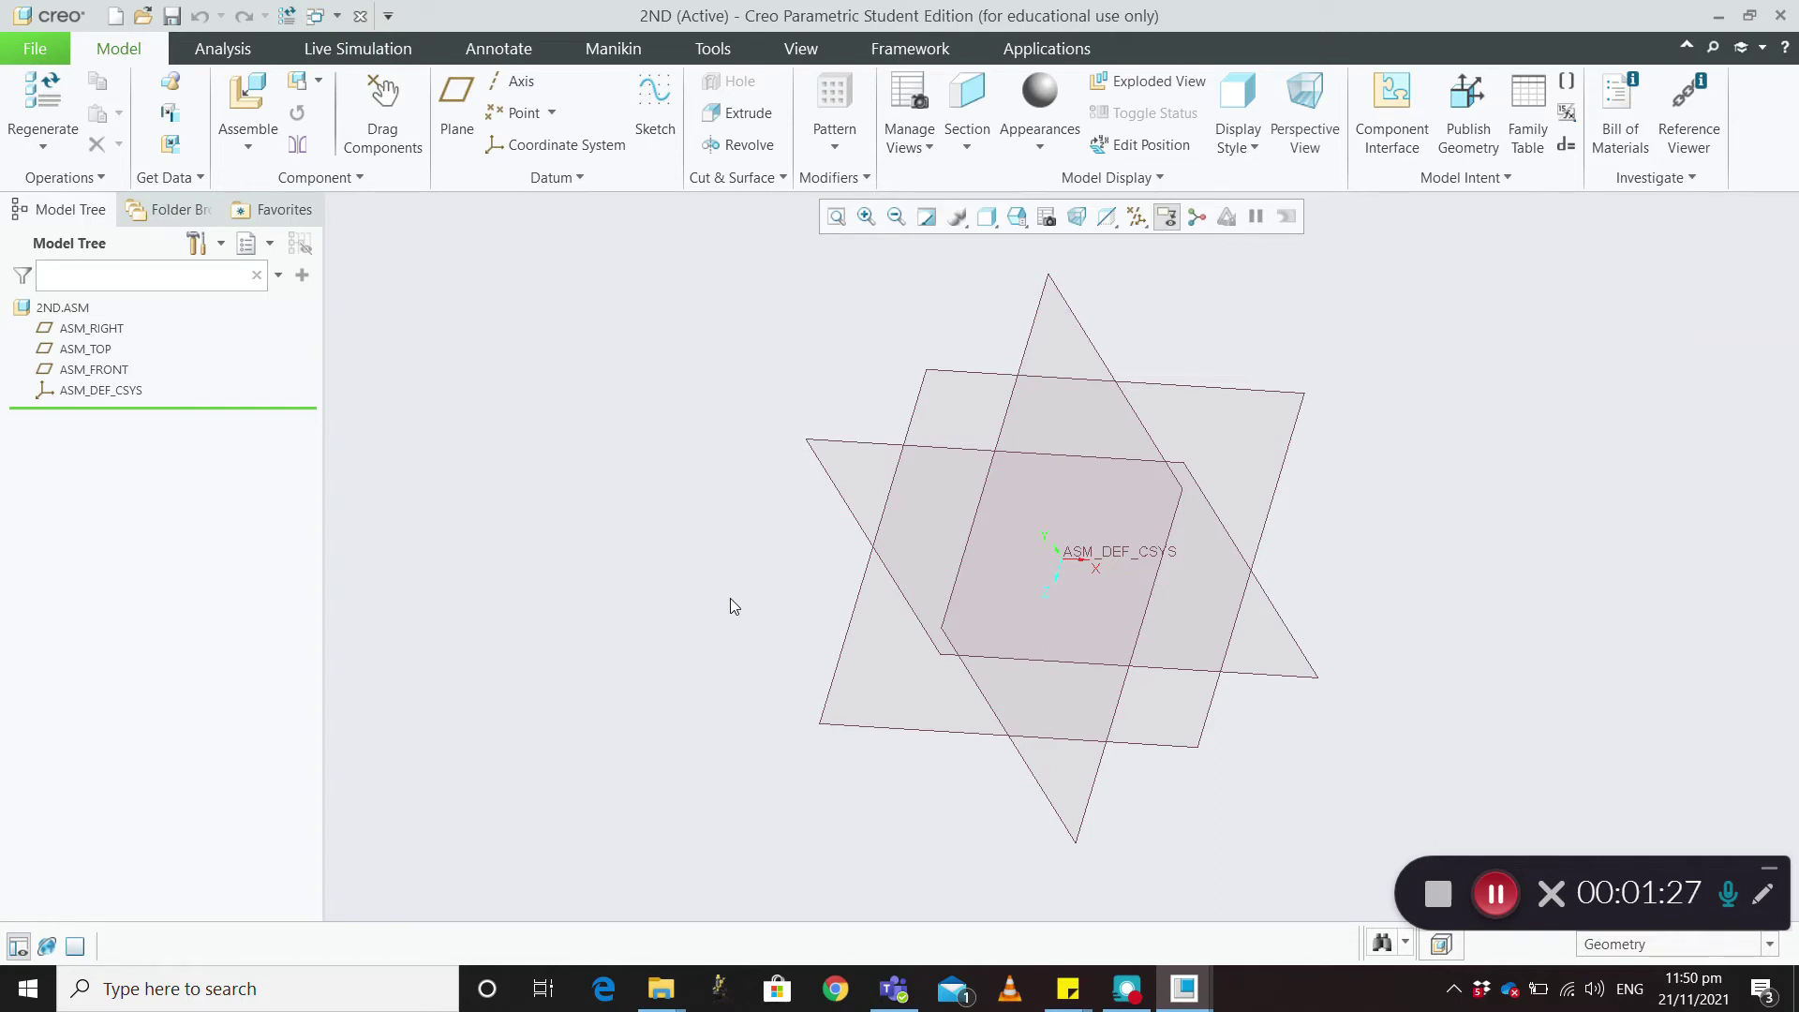
{"action": "left_click", "coordinate": [1496, 893]}
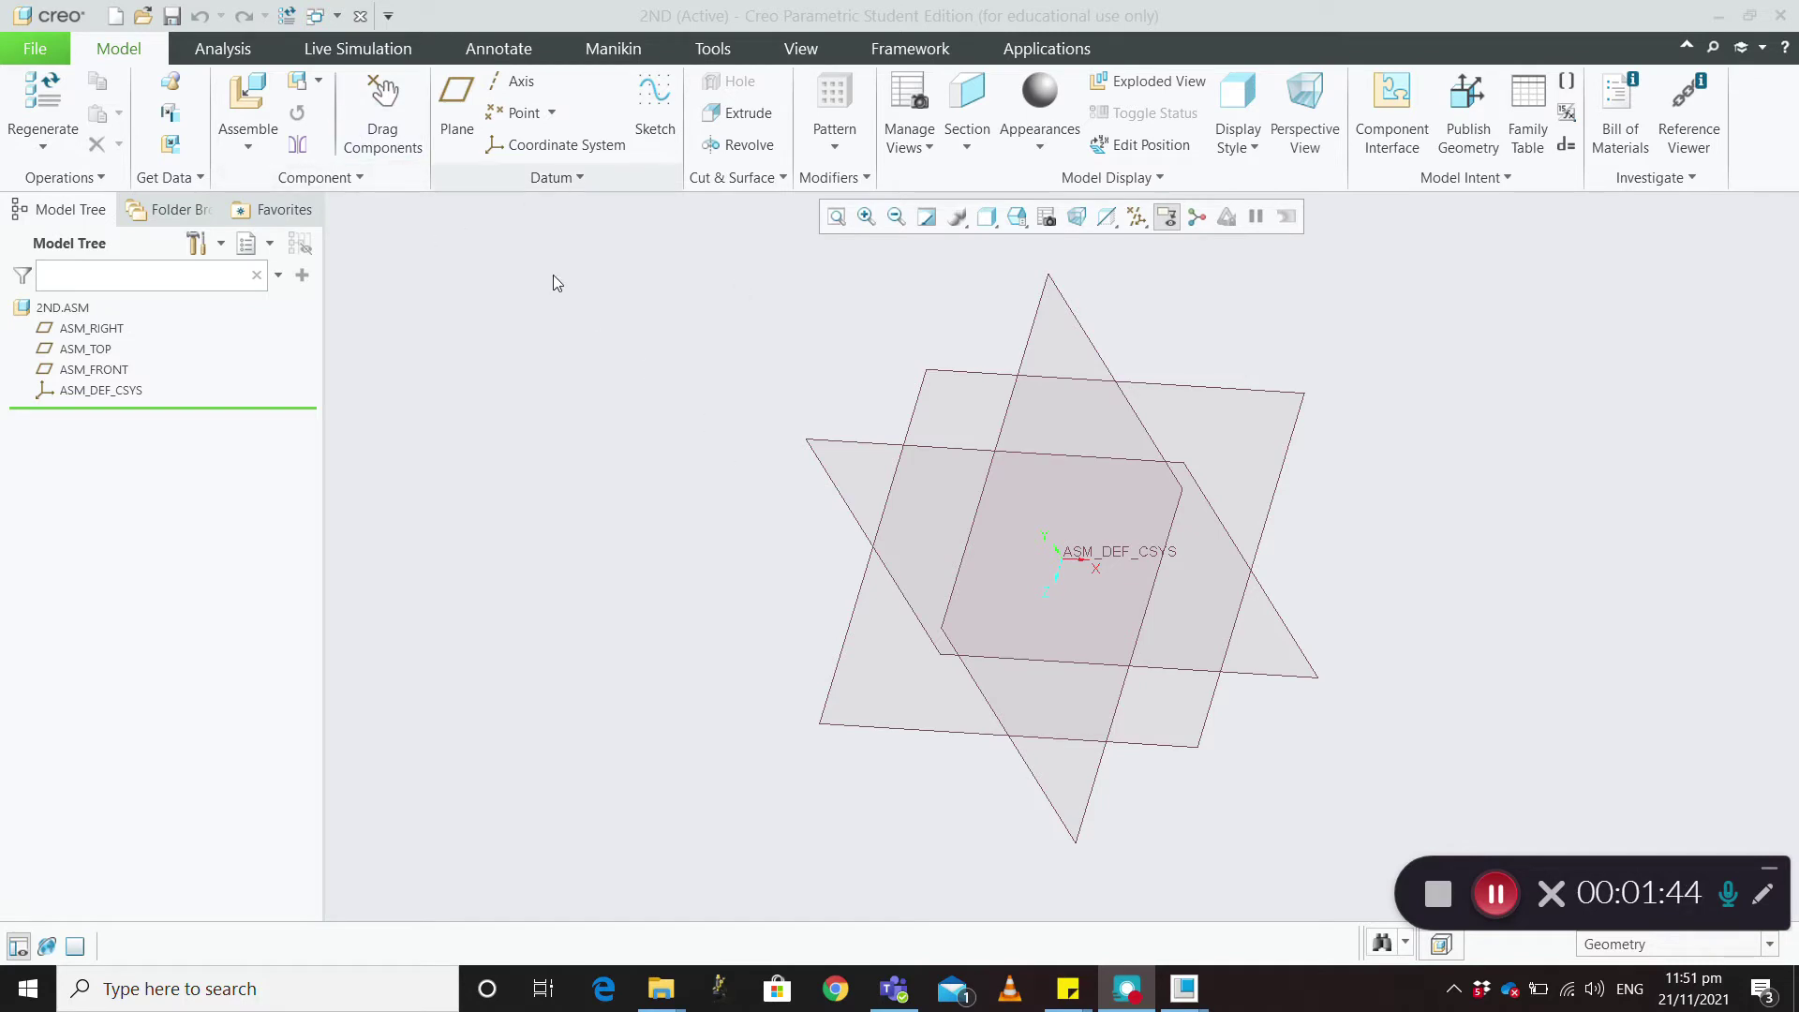
Assemble connecting_rod_1_sw.prt from the engine parts folder into 2ND
{"action": "left_click", "coordinate": [249, 104]}
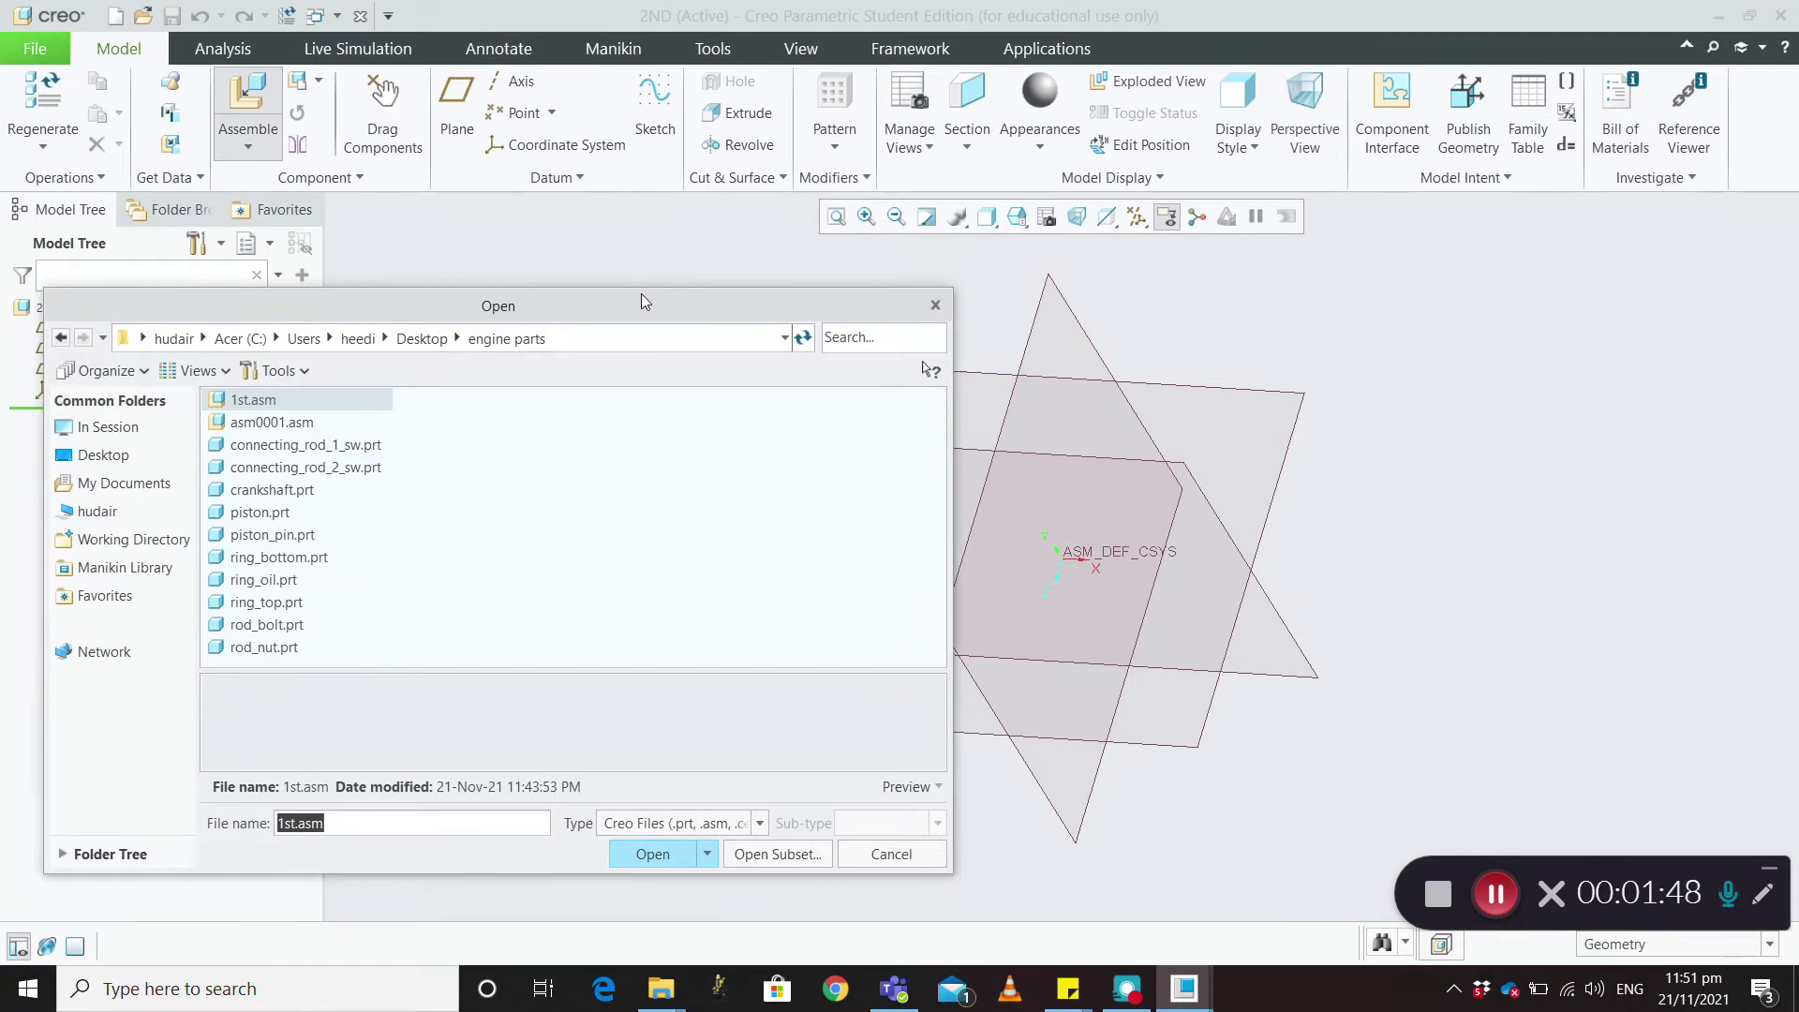
{"action": "left_click_drag", "start_coordinate": [641, 295], "coordinate": [888, 172]}
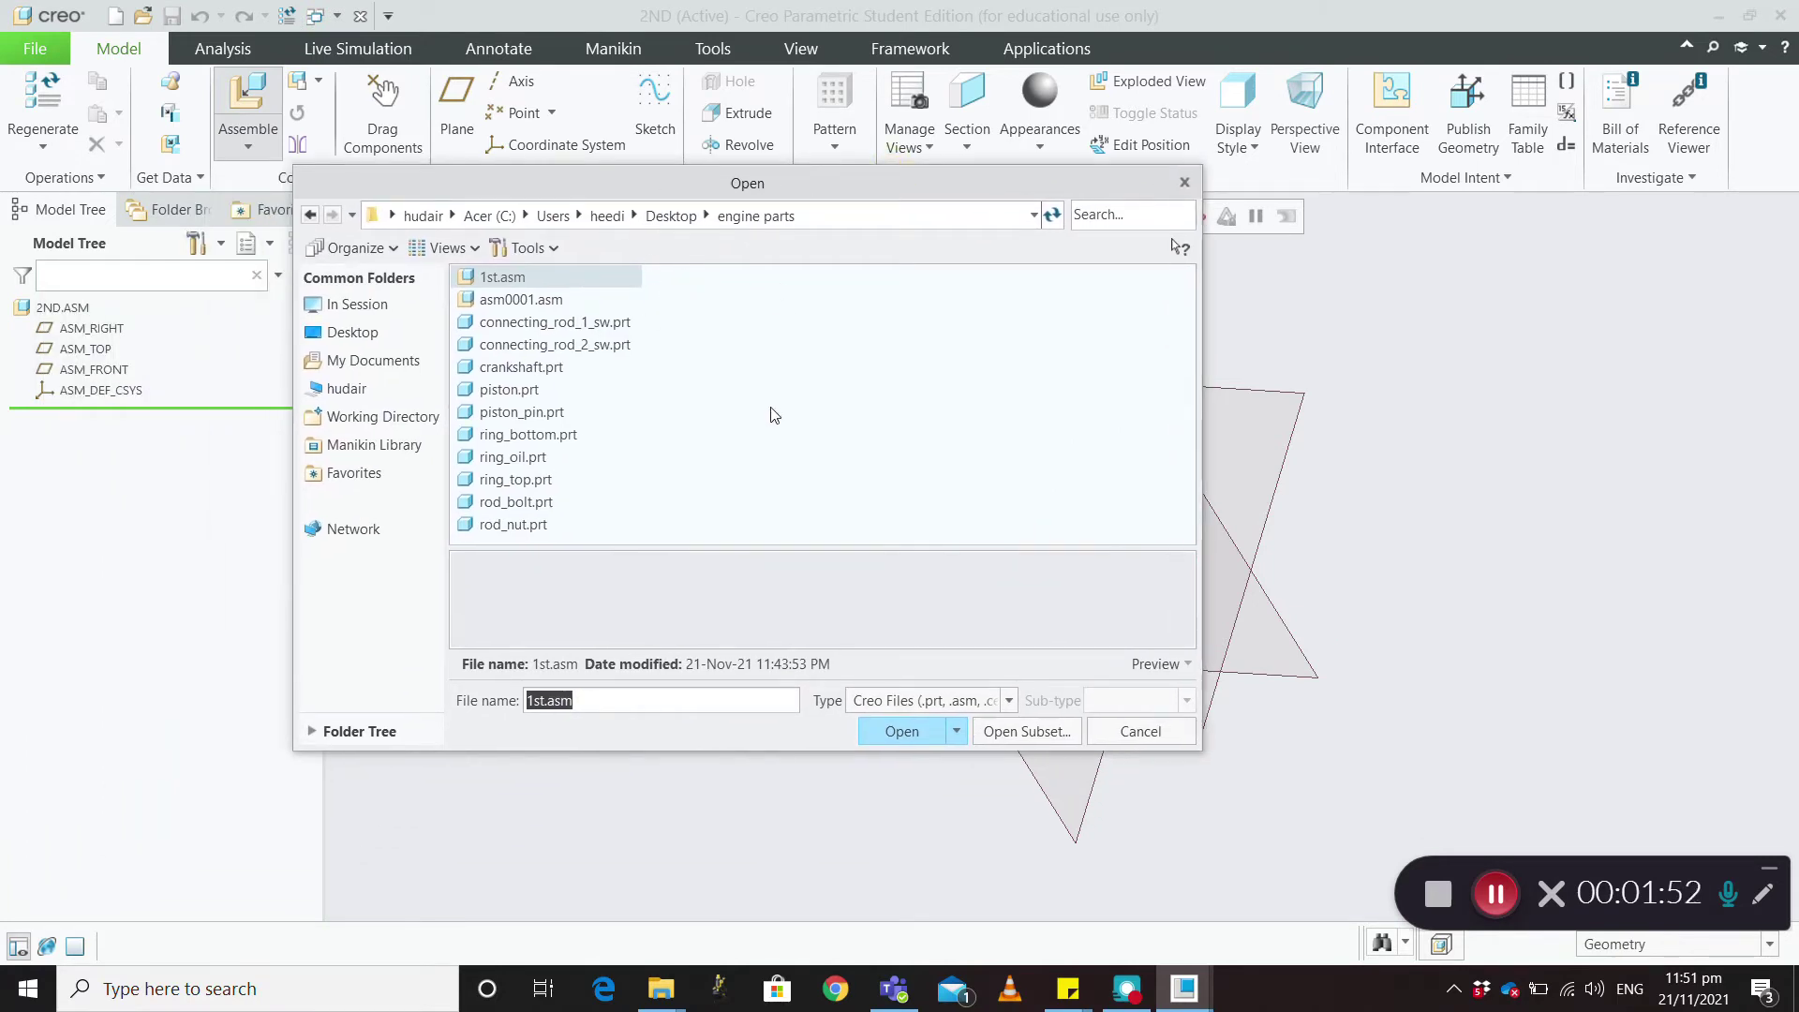
{"action": "left_click", "coordinate": [548, 324]}
{"action": "left_click", "coordinate": [529, 345]}
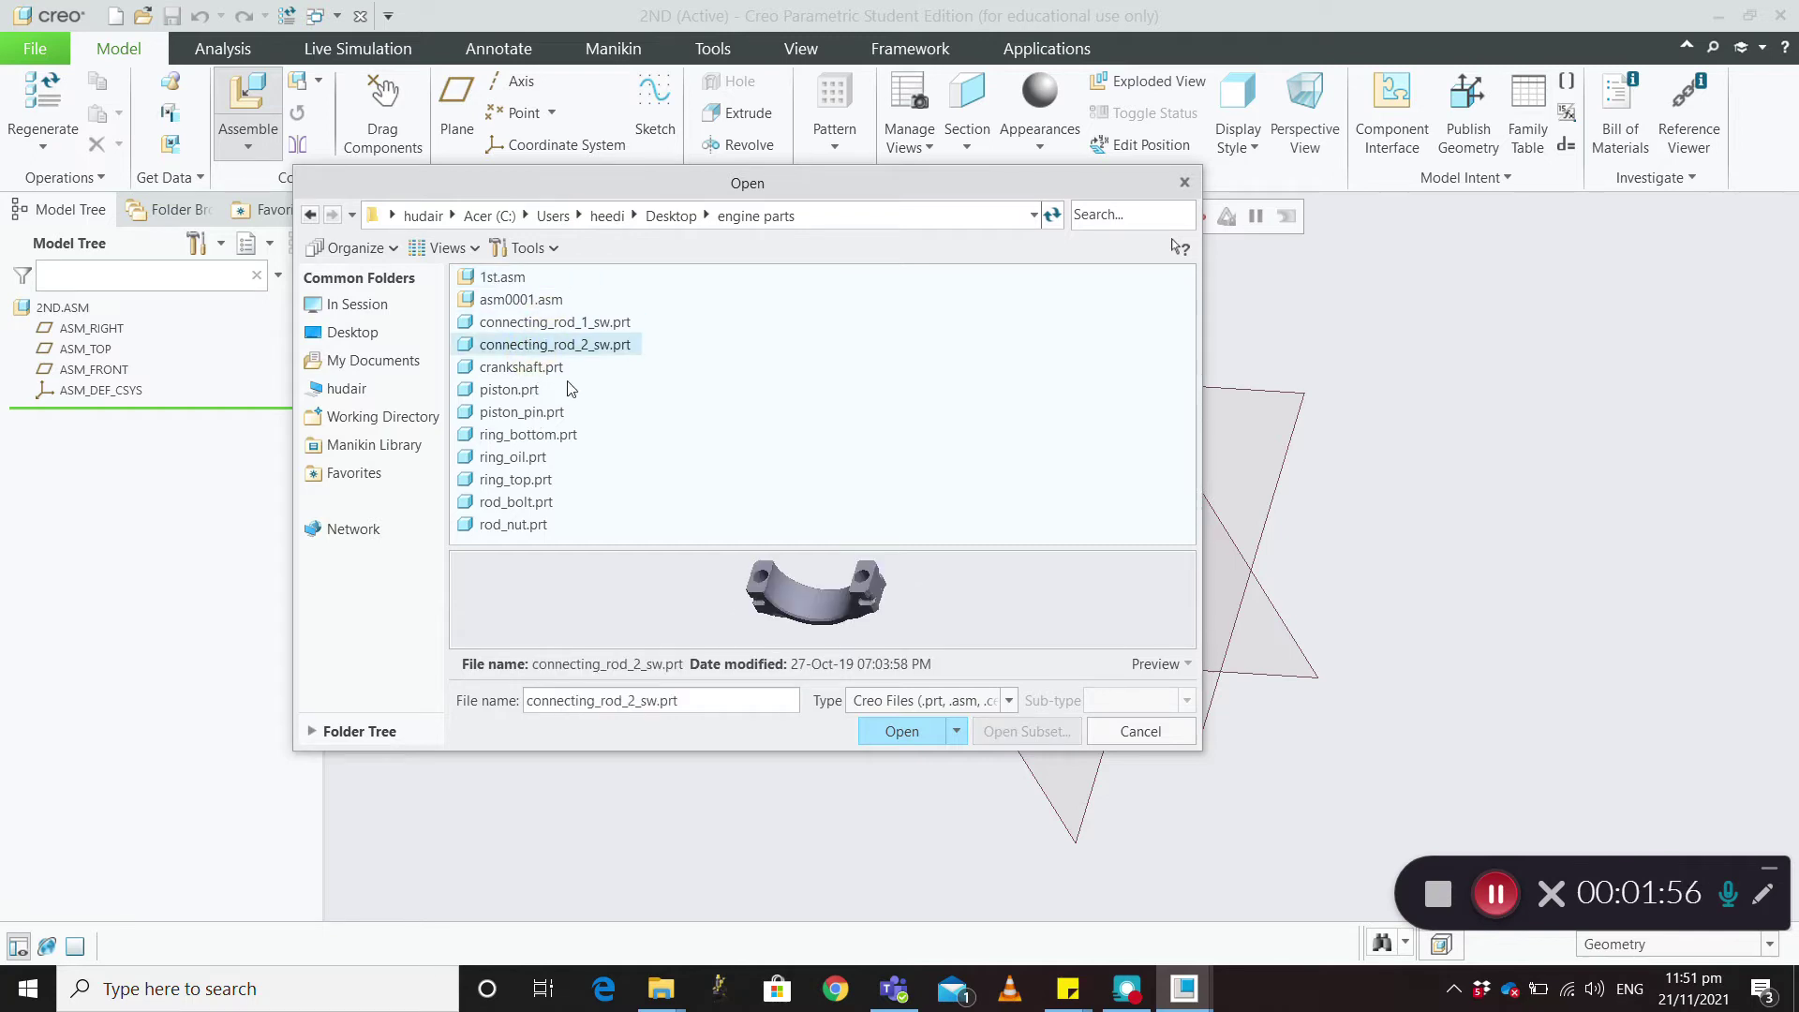
{"action": "left_click", "coordinate": [1173, 662]}
{"action": "left_click", "coordinate": [524, 323]}
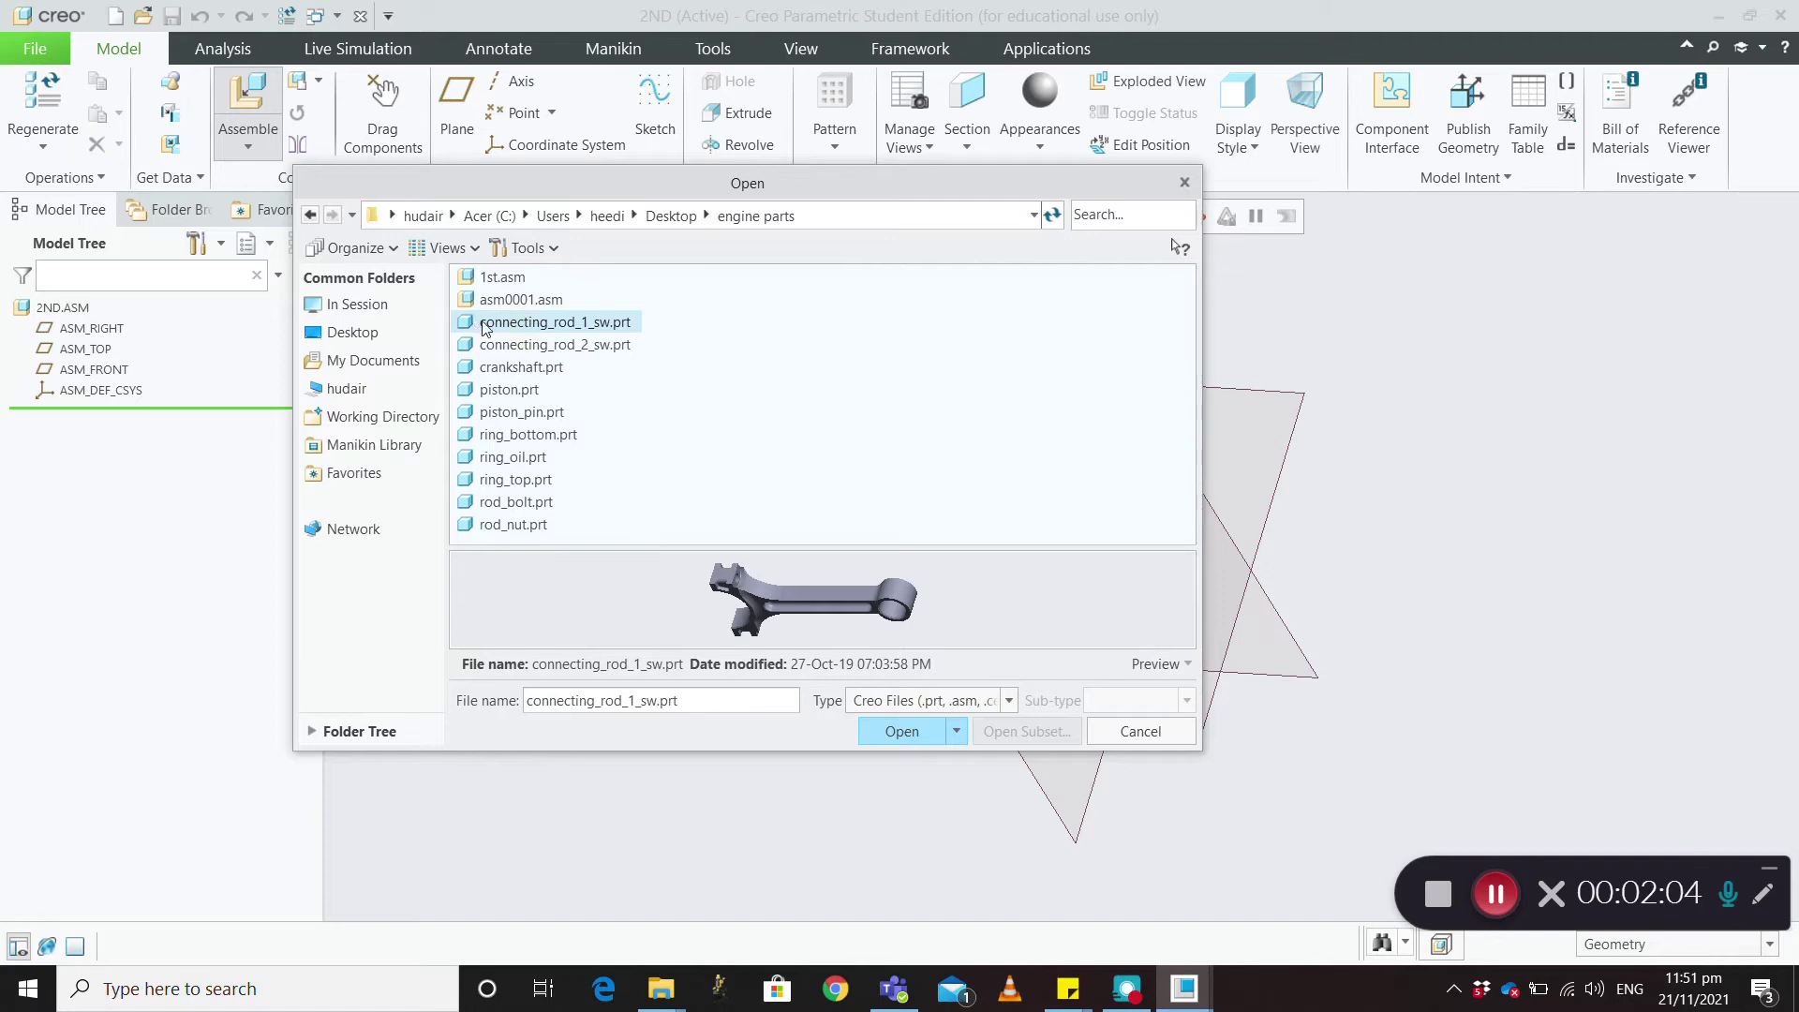
{"action": "left_click", "coordinate": [892, 730]}
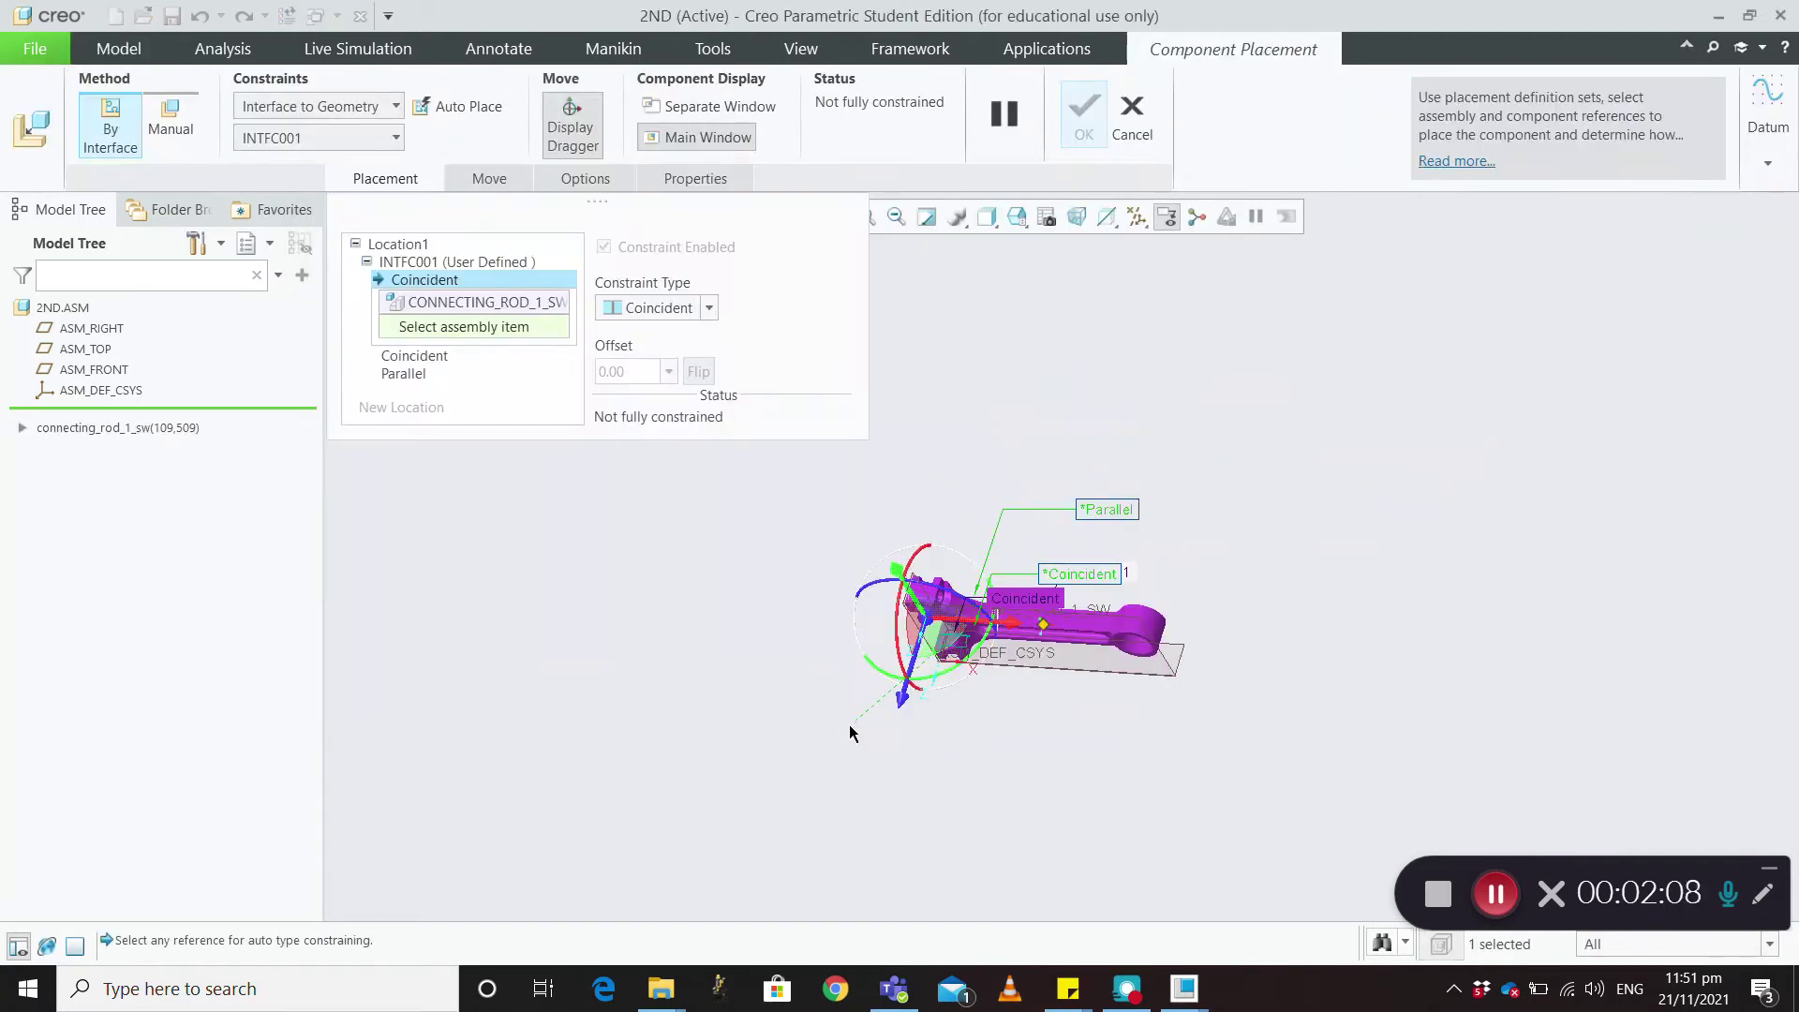
Zoom and orbit to an end-on view of the connecting rod's interface placement
{"action": "scroll", "coordinate": [1092, 678], "scroll_direction": "down", "scroll_amount": 3}
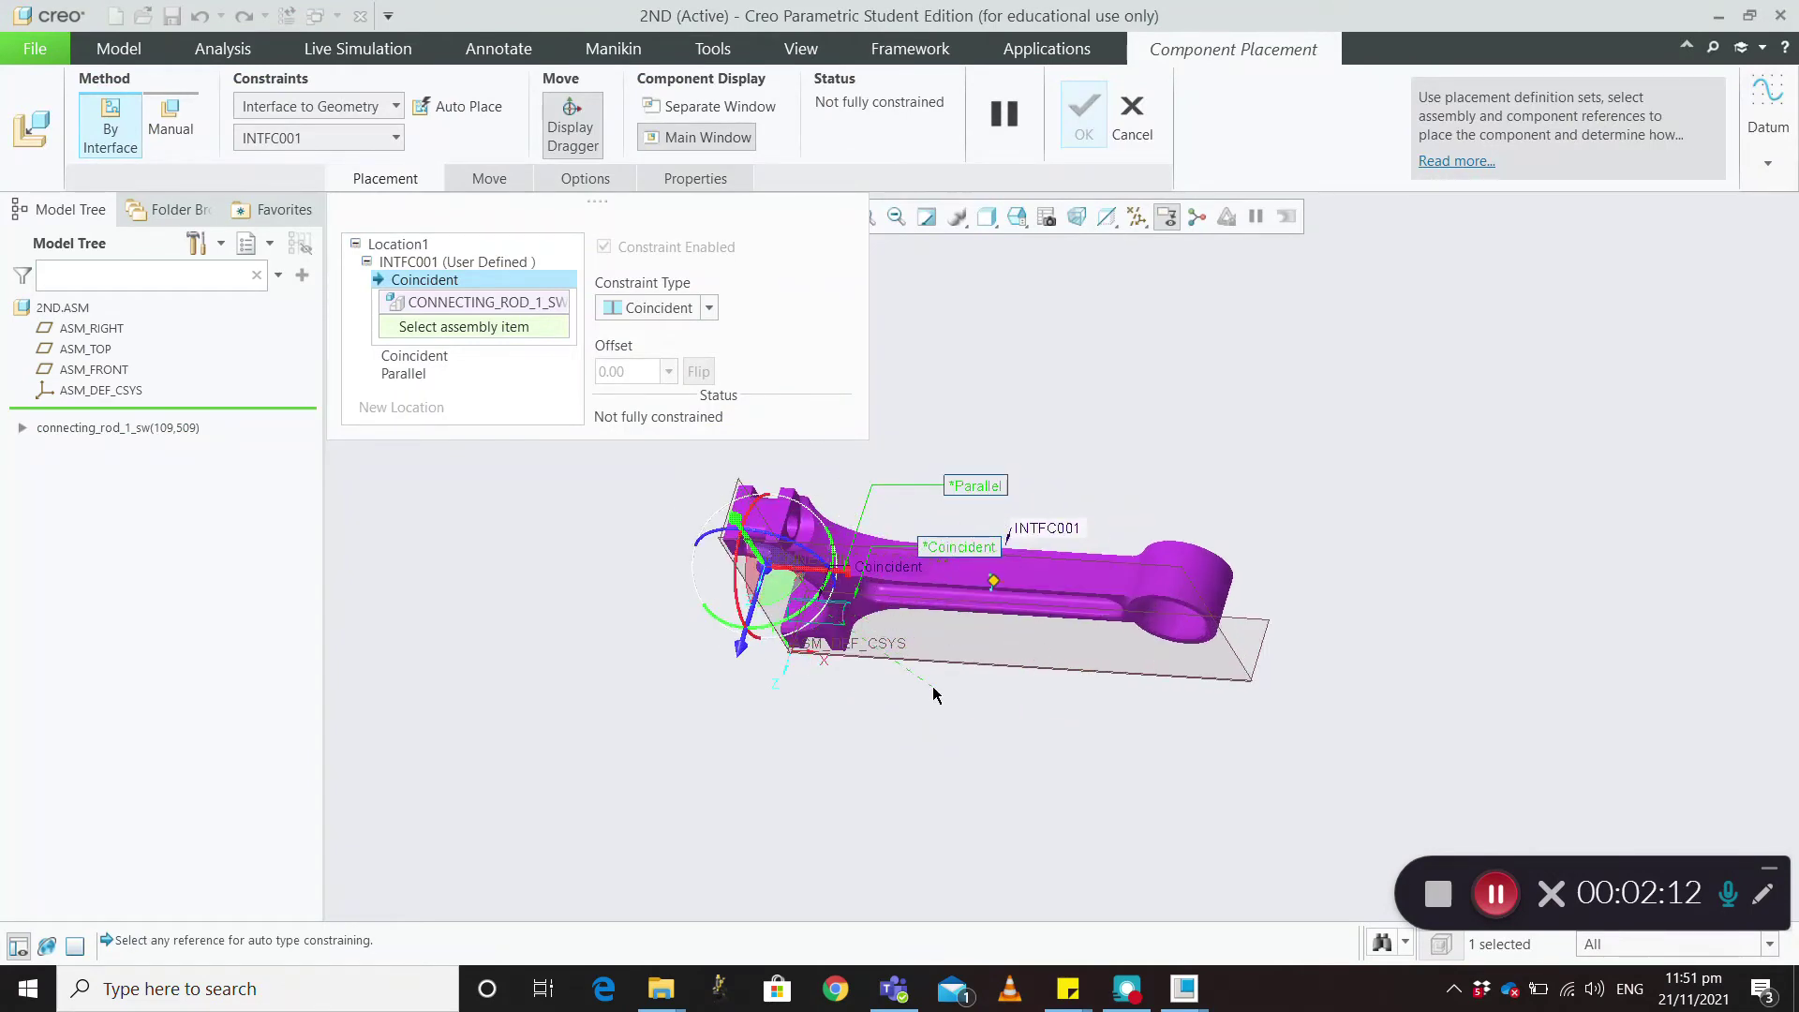
{"action": "scroll", "coordinate": [934, 695], "scroll_direction": "up", "scroll_amount": 1}
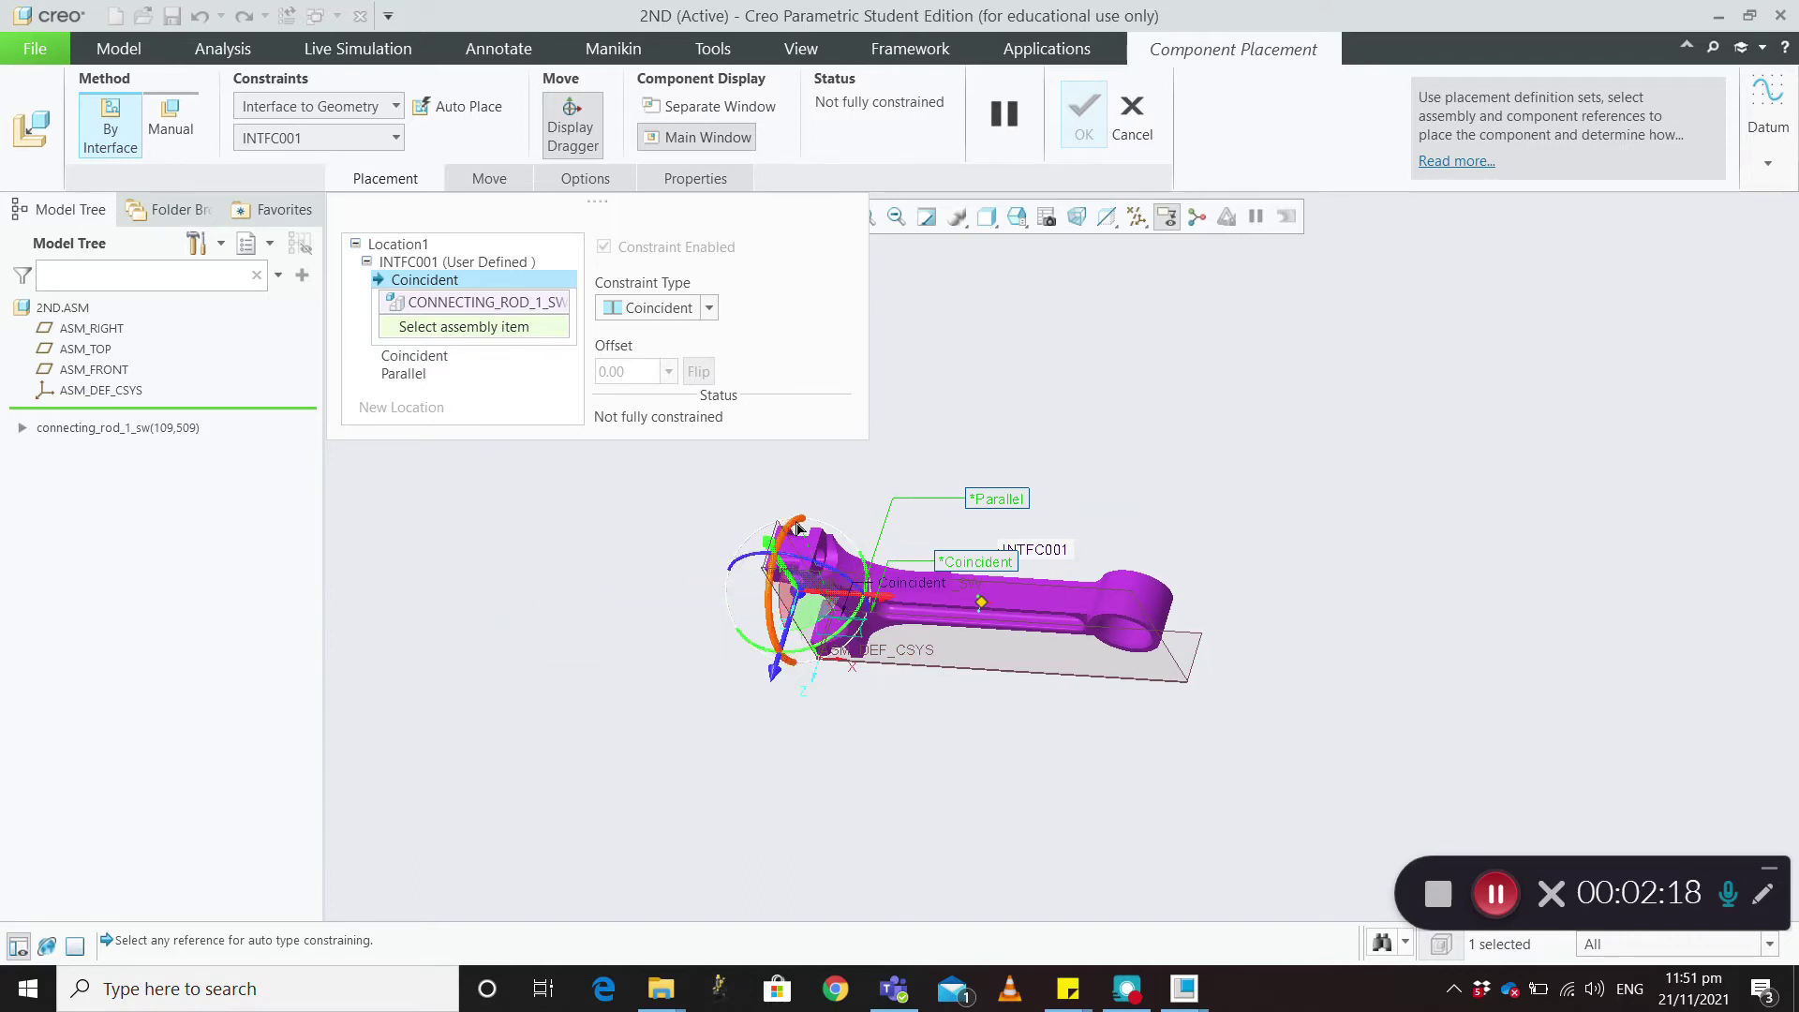
{"action": "scroll", "coordinate": [824, 618], "scroll_direction": "down", "scroll_amount": 4}
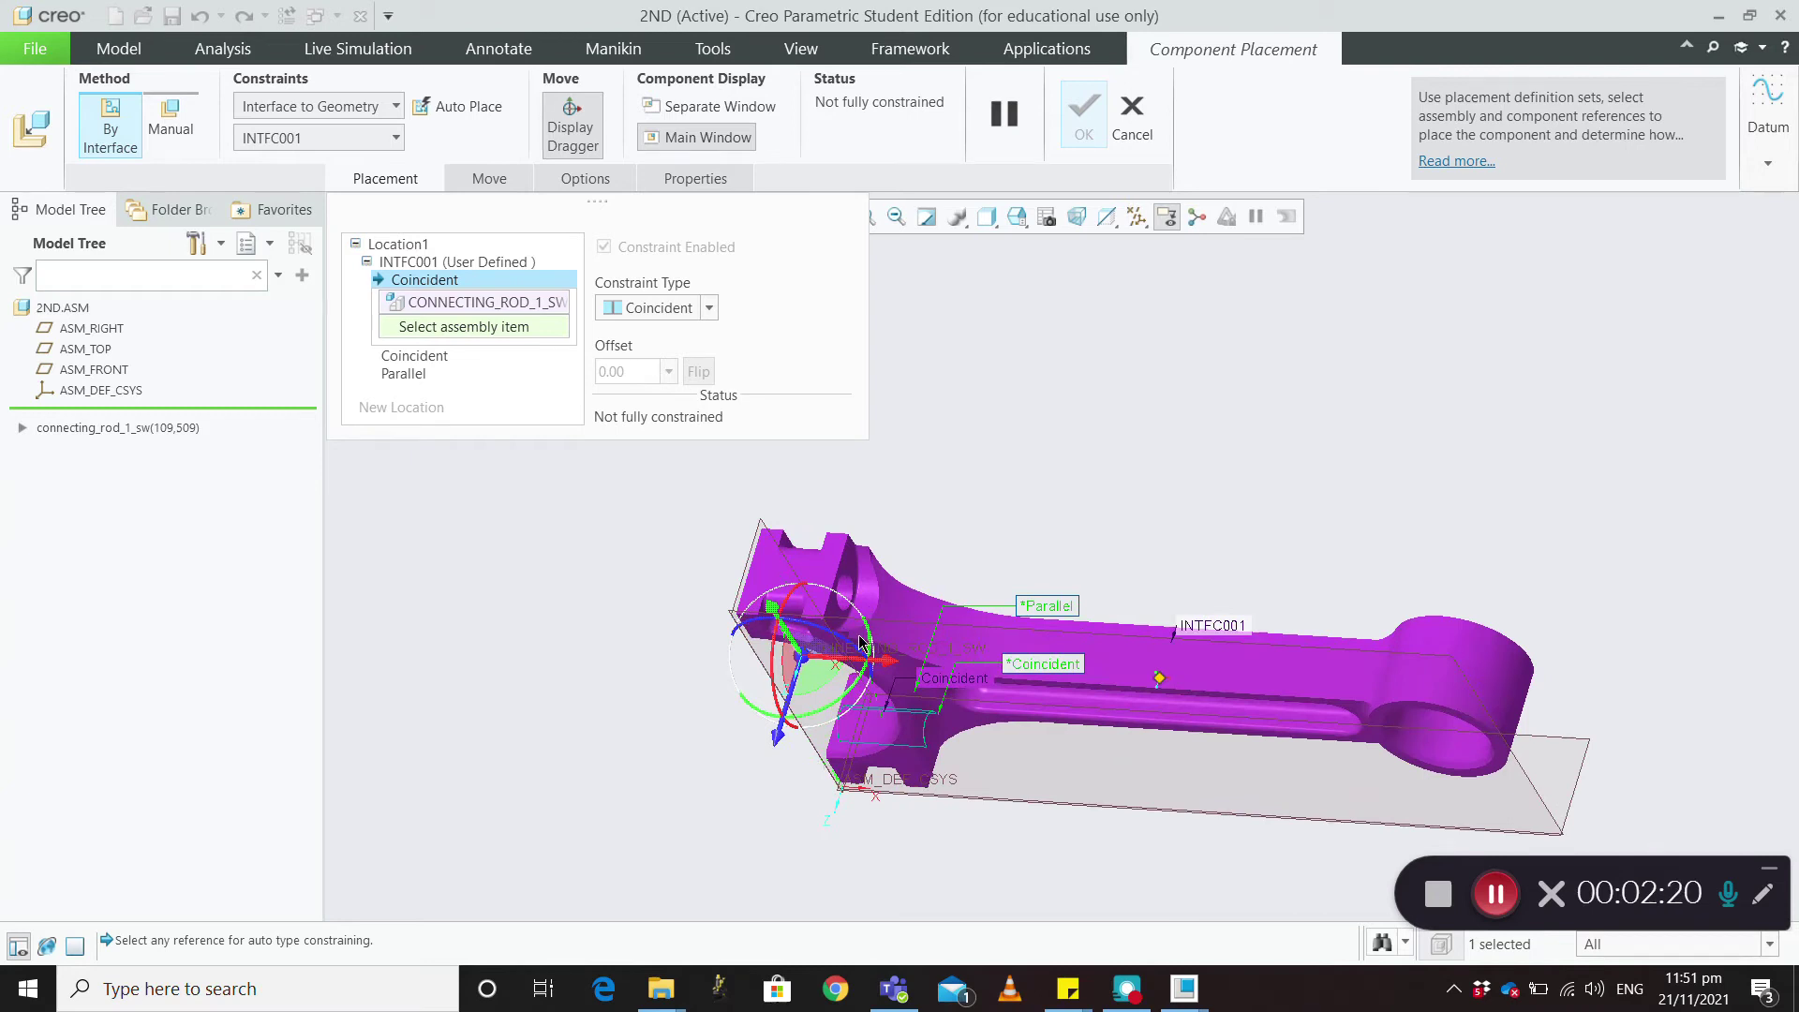
{"action": "scroll", "coordinate": [1003, 672], "scroll_direction": "up", "scroll_amount": 1}
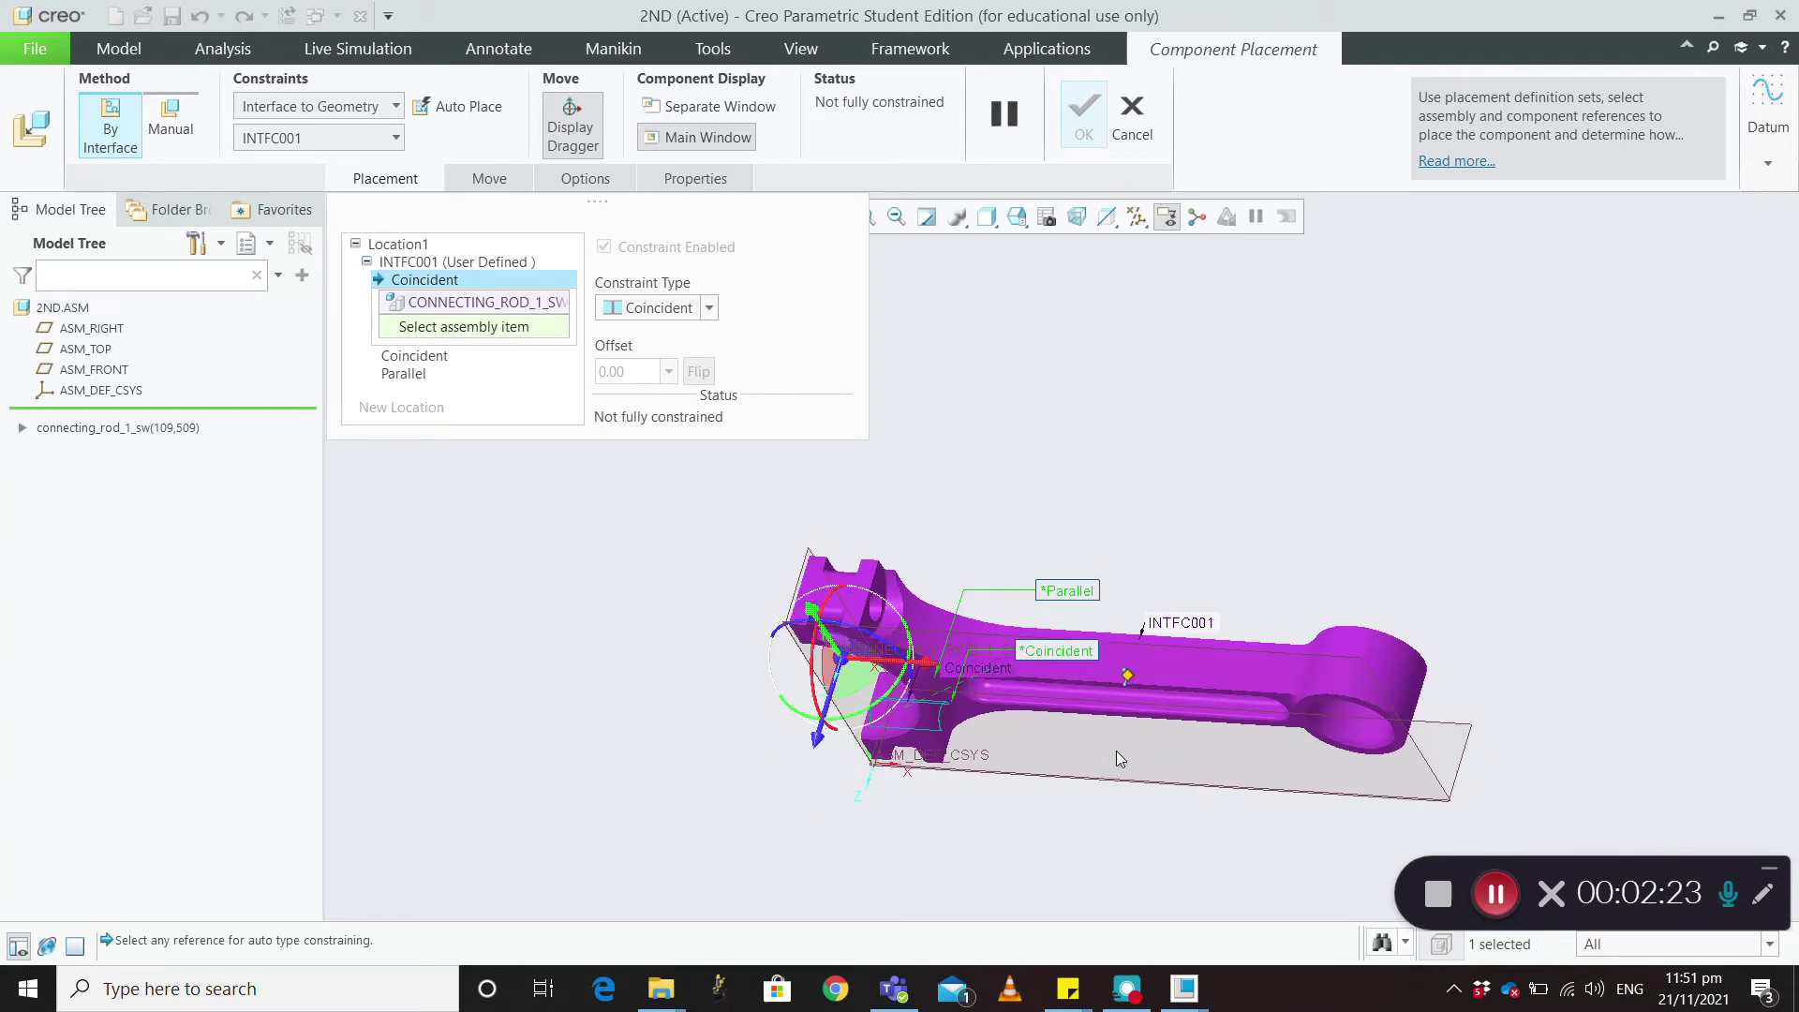
{"action": "middle_click_drag", "start_coordinate": [1048, 687], "coordinate": [761, 592]}
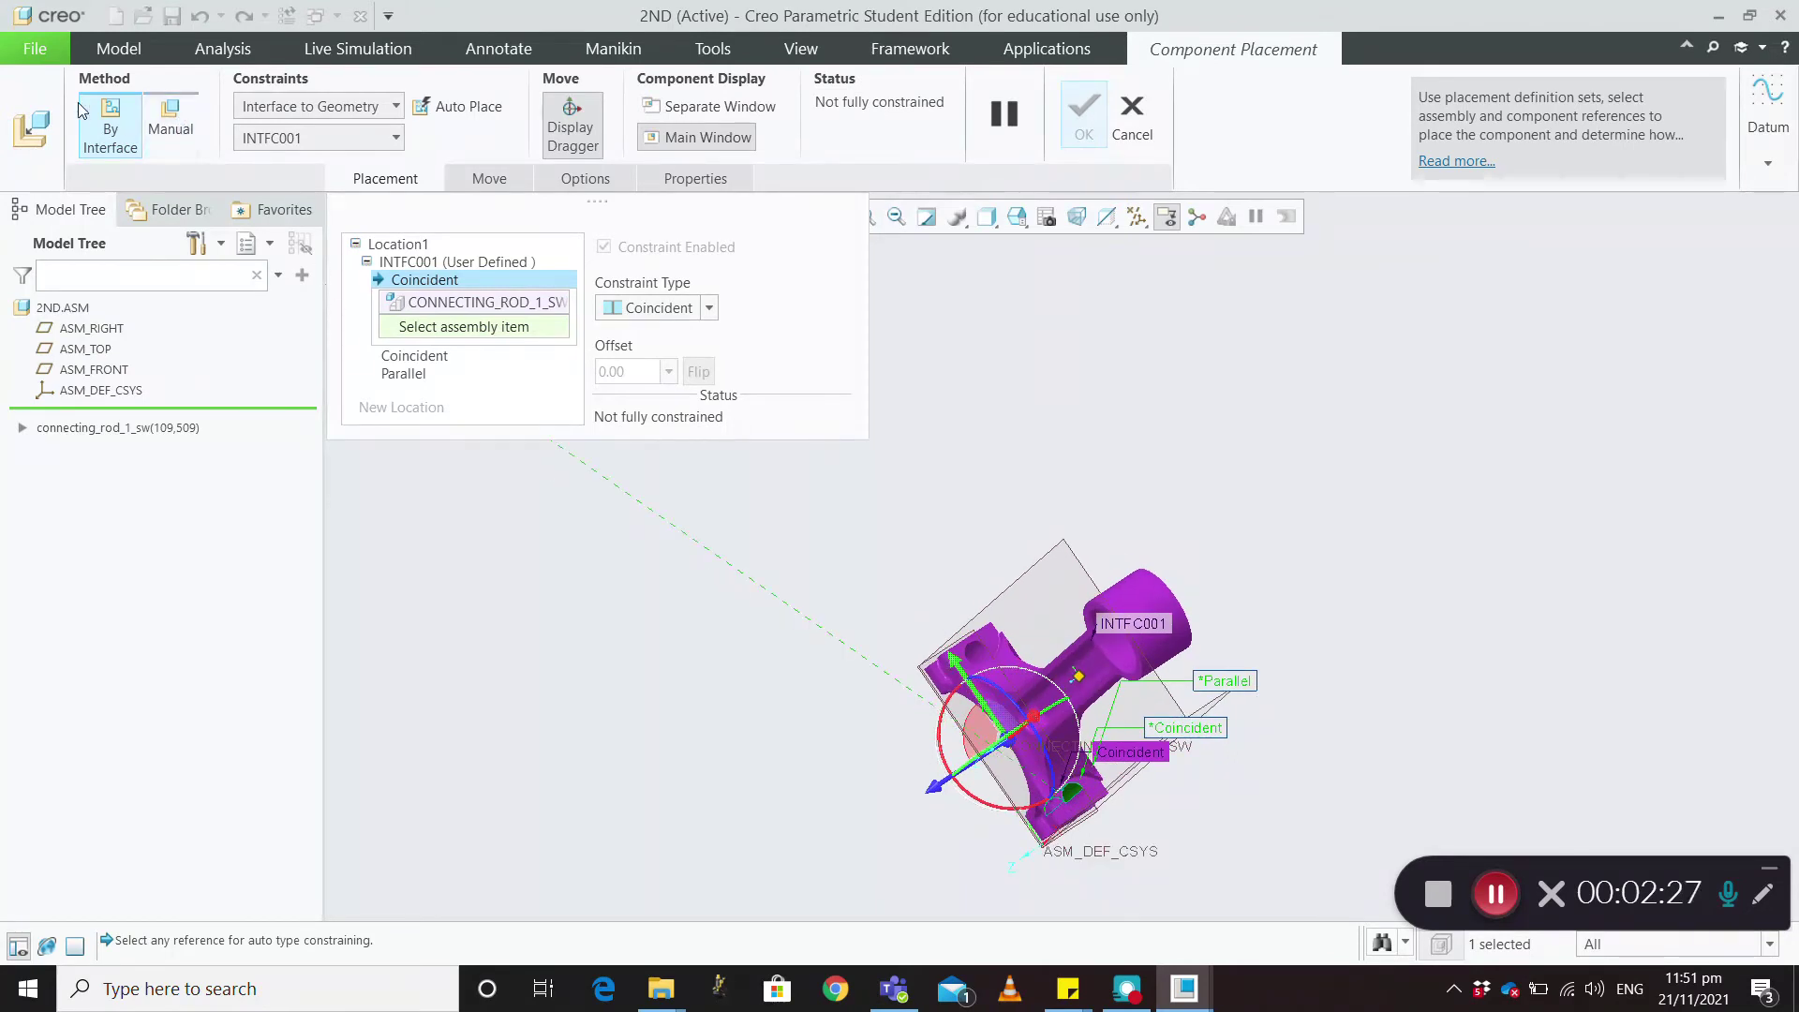
Place the connecting rod manually with a Rigid connection and a Fix constraint
{"action": "left_click", "coordinate": [160, 122]}
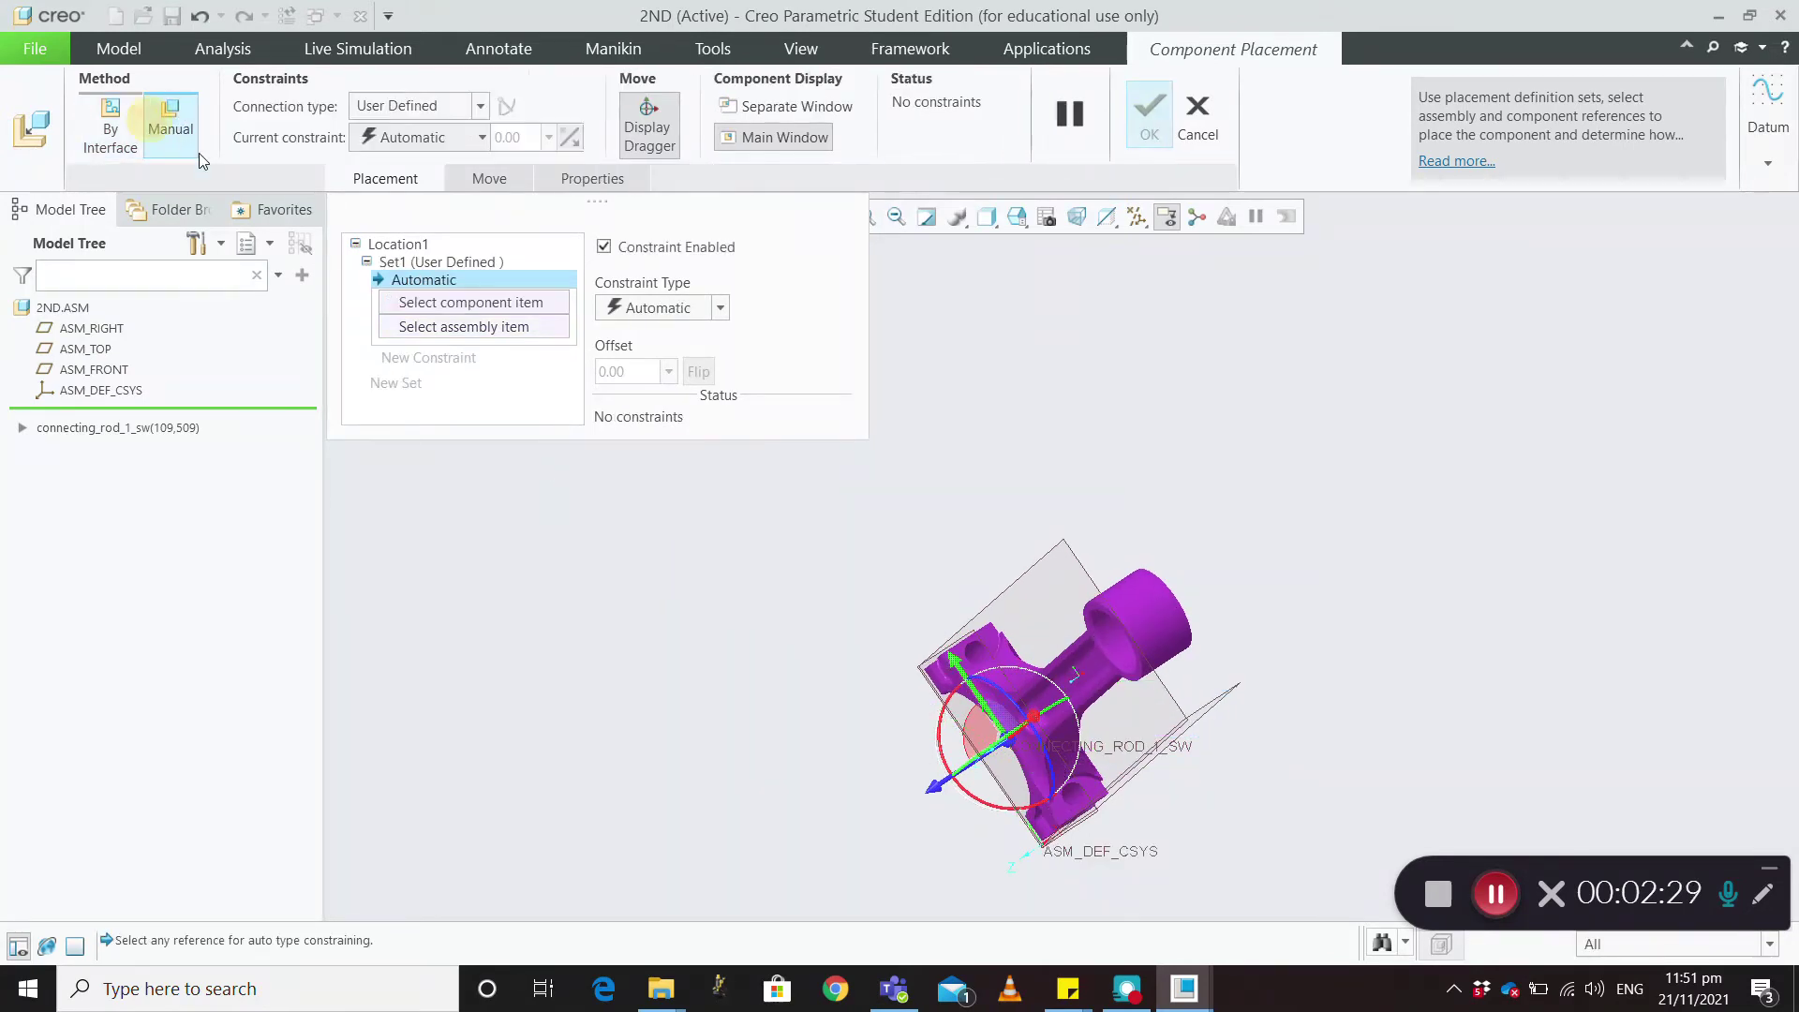
{"action": "left_click", "coordinate": [480, 106]}
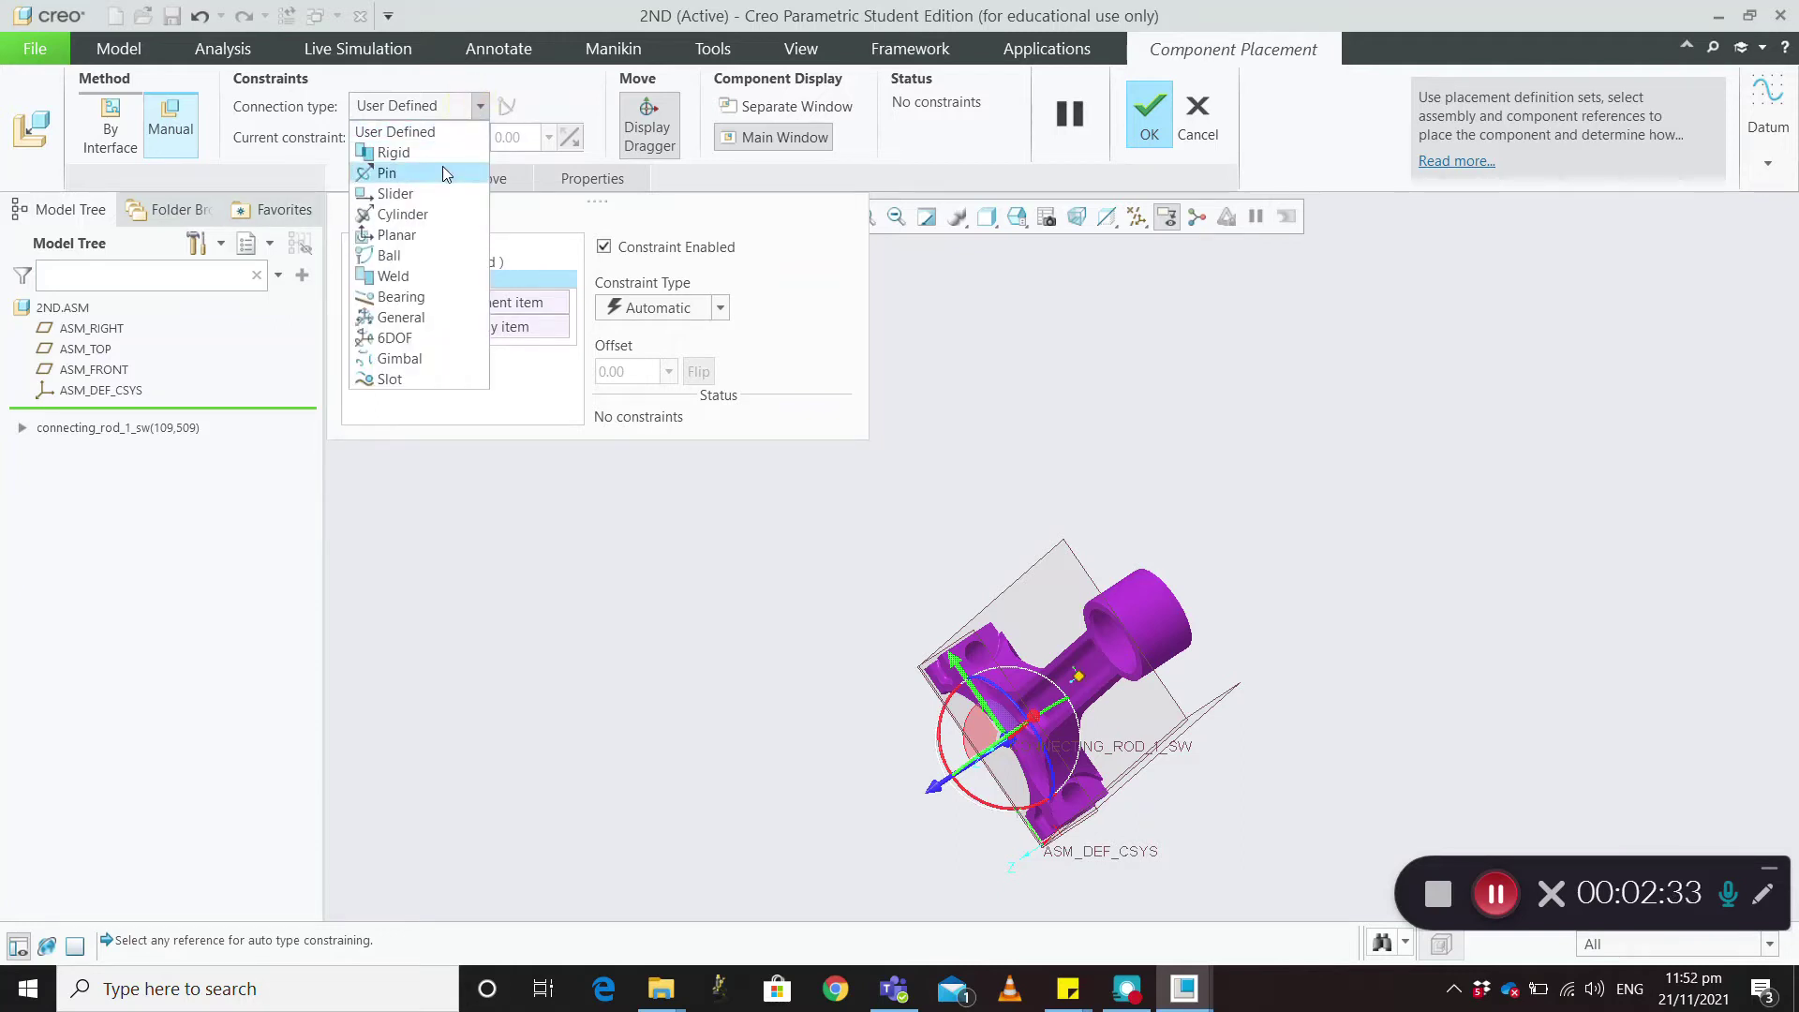
{"action": "left_click", "coordinate": [436, 139]}
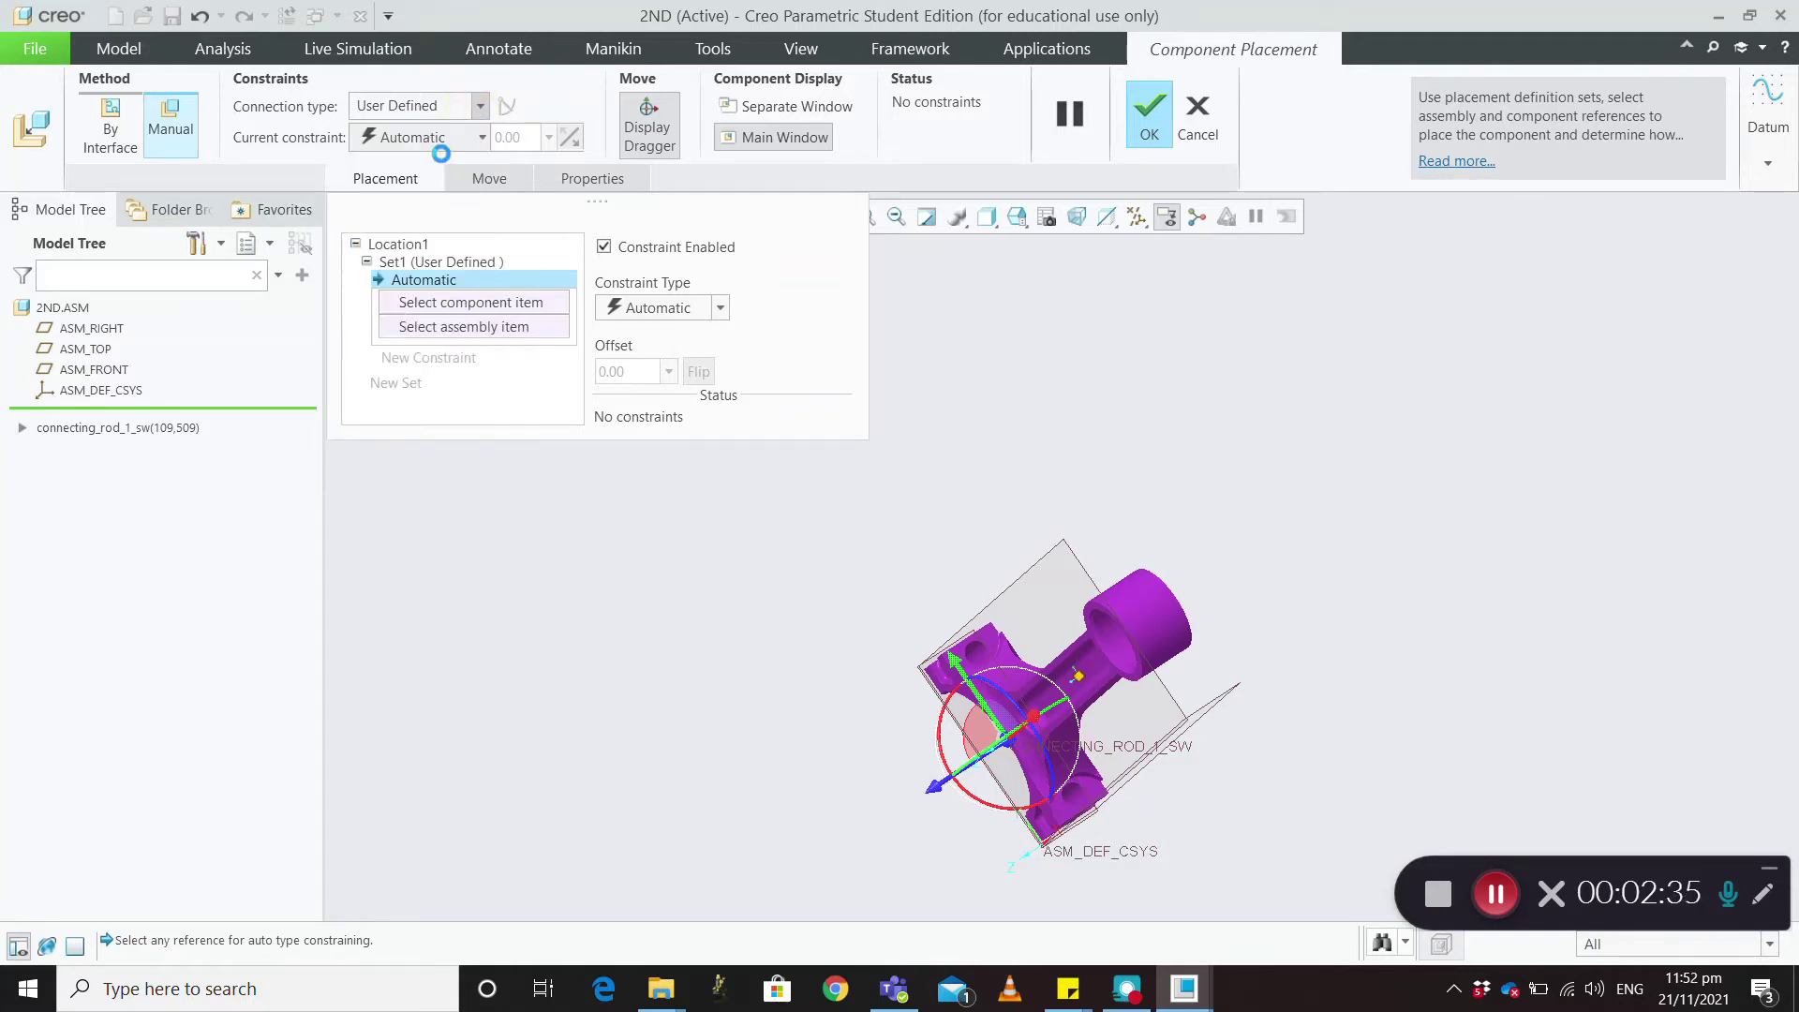
{"action": "left_click", "coordinate": [482, 138]}
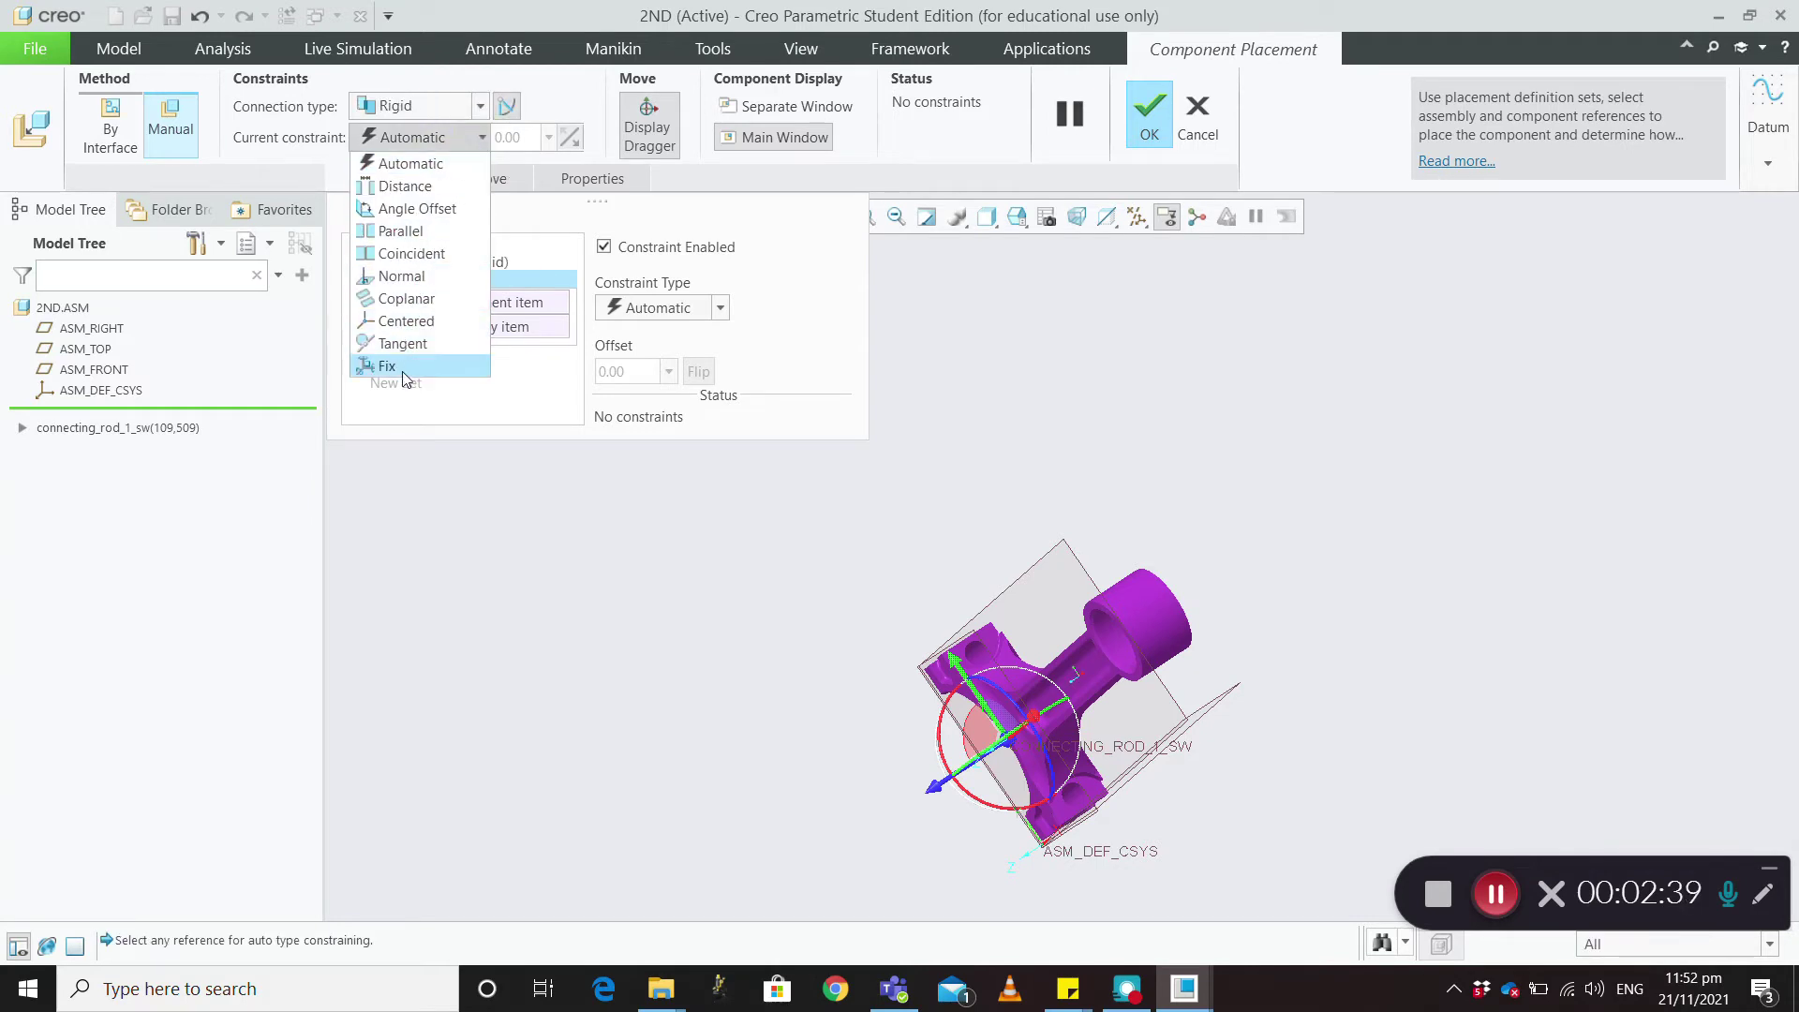
{"action": "left_click", "coordinate": [387, 367]}
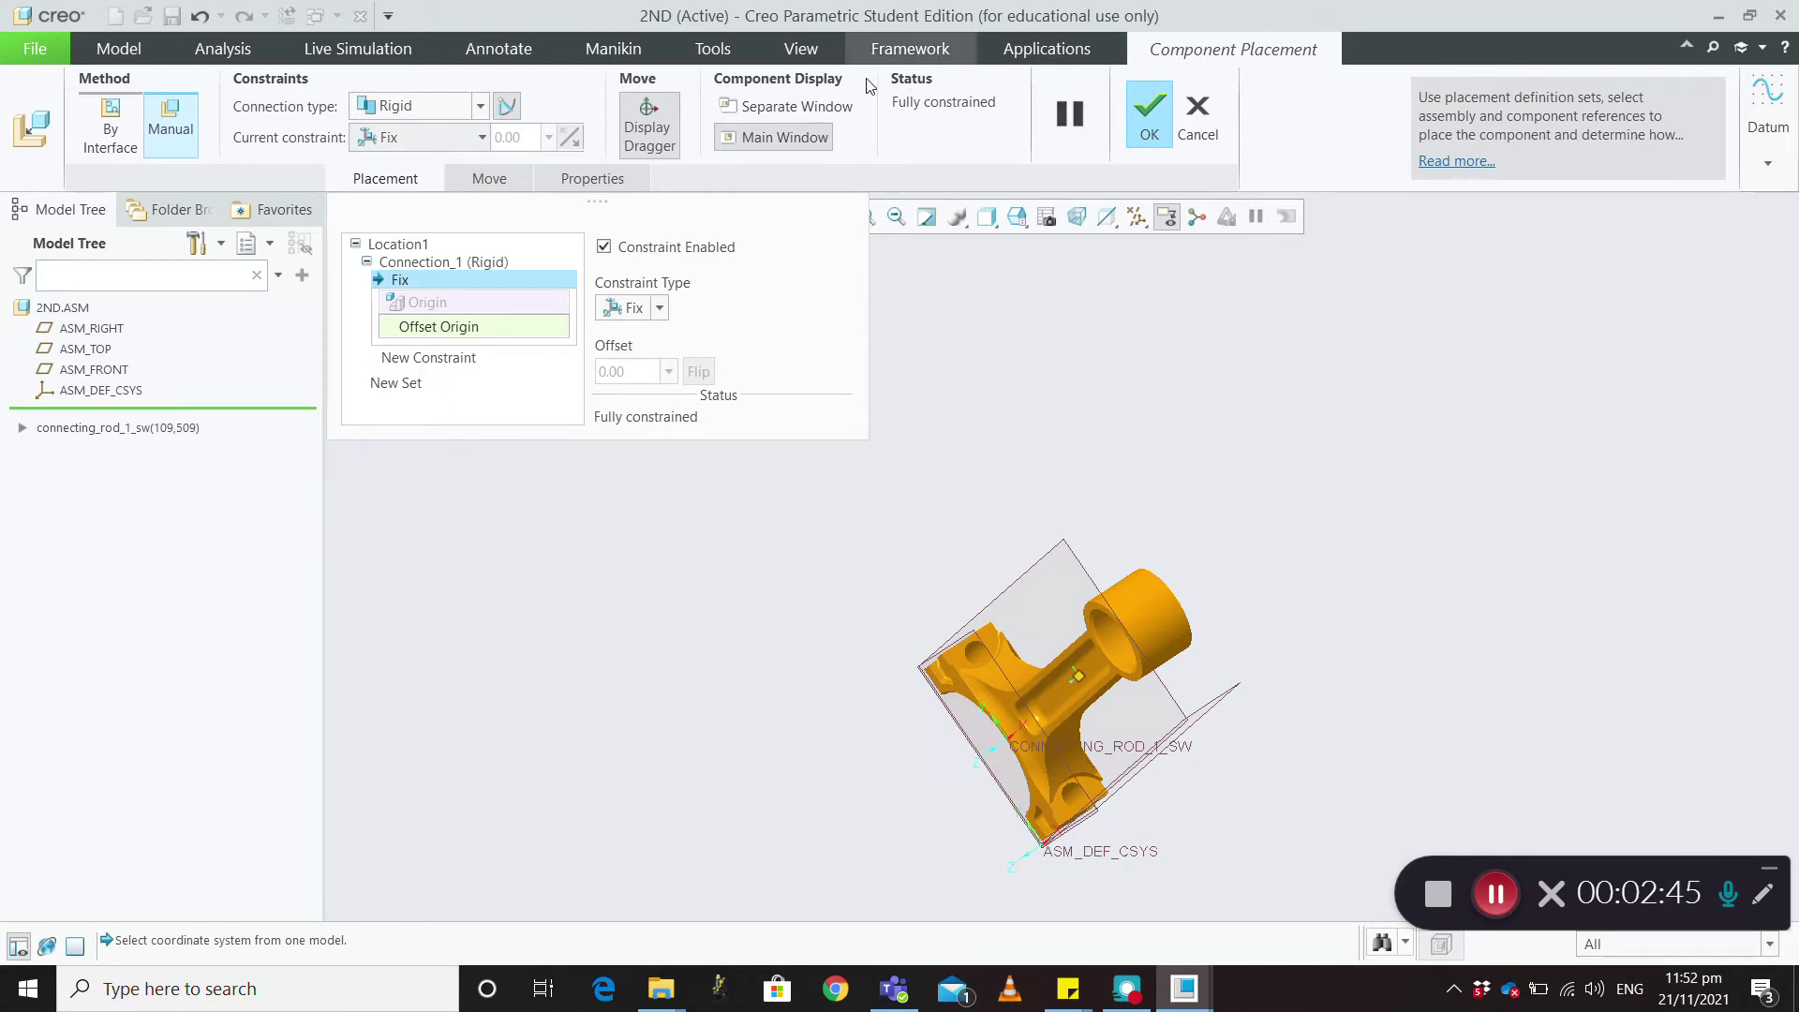
{"action": "left_click", "coordinate": [1149, 117]}
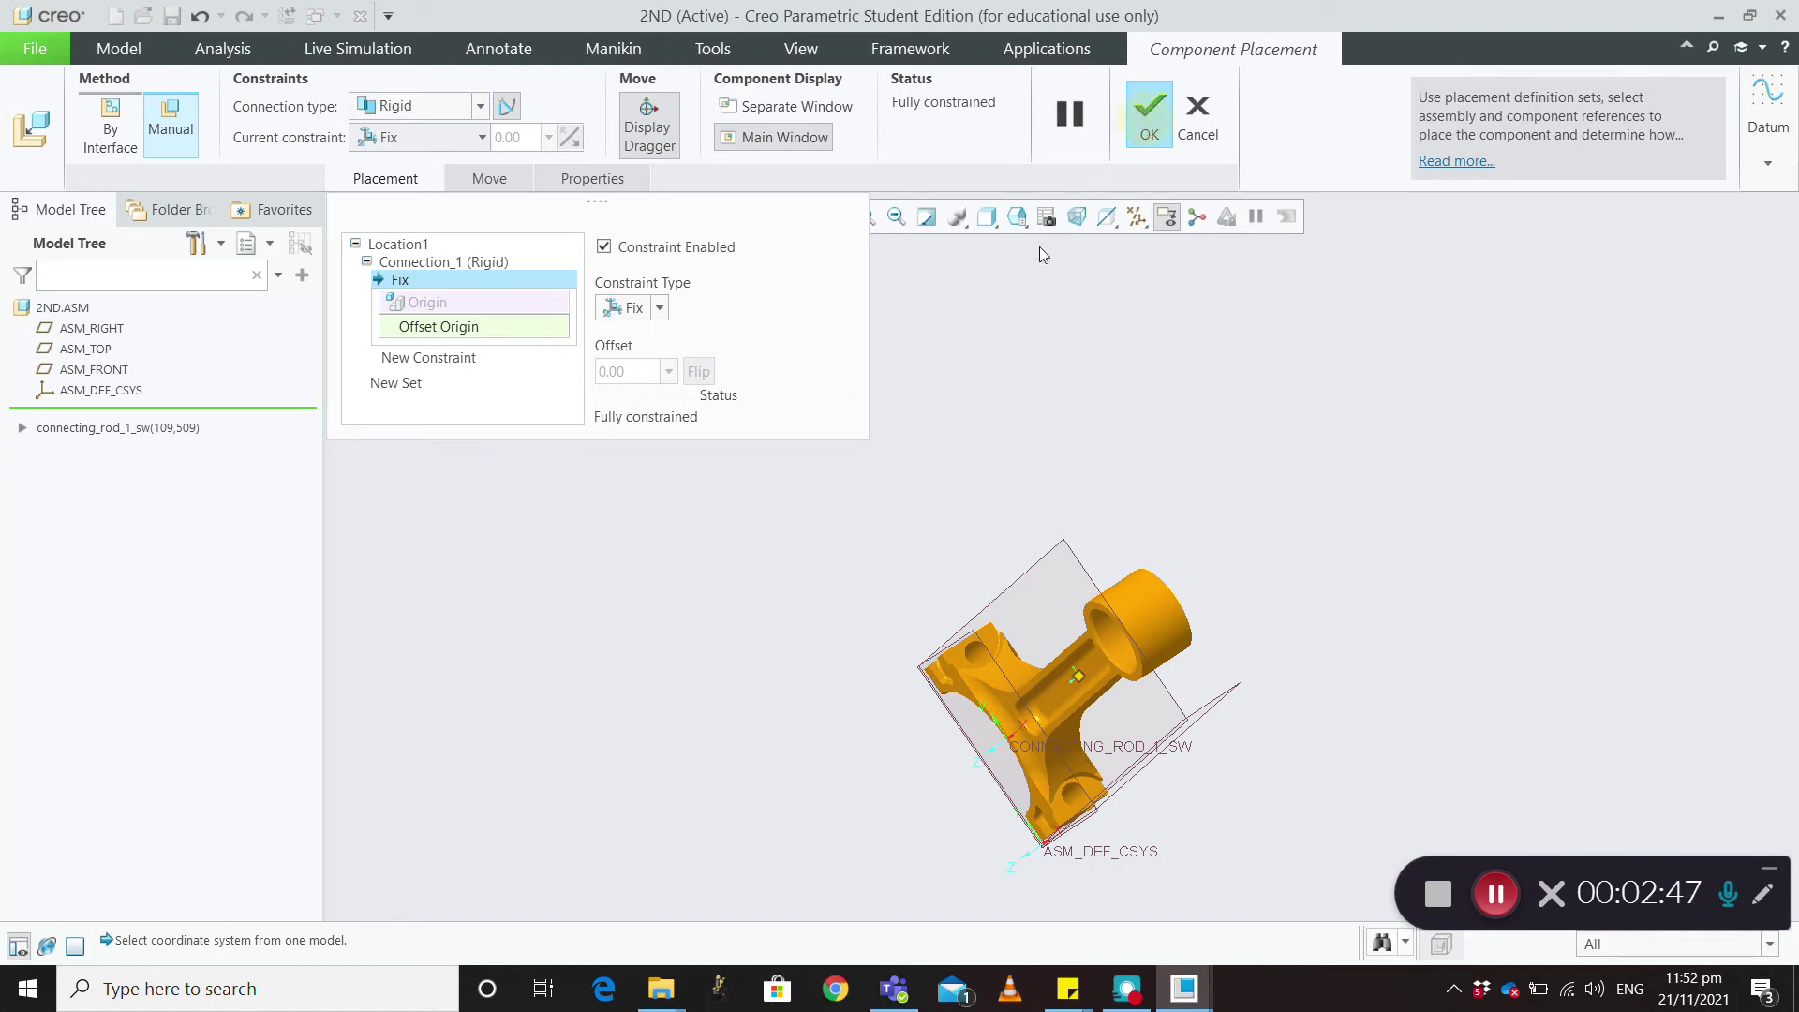
{"action": "mouse_move", "coordinate": [952, 498]}
{"action": "middle_mouse_down"}
{"action": "mouse_move", "coordinate": [980, 497]}
{"action": "mouse_move", "coordinate": [1018, 545]}
{"action": "middle_mouse_up"}
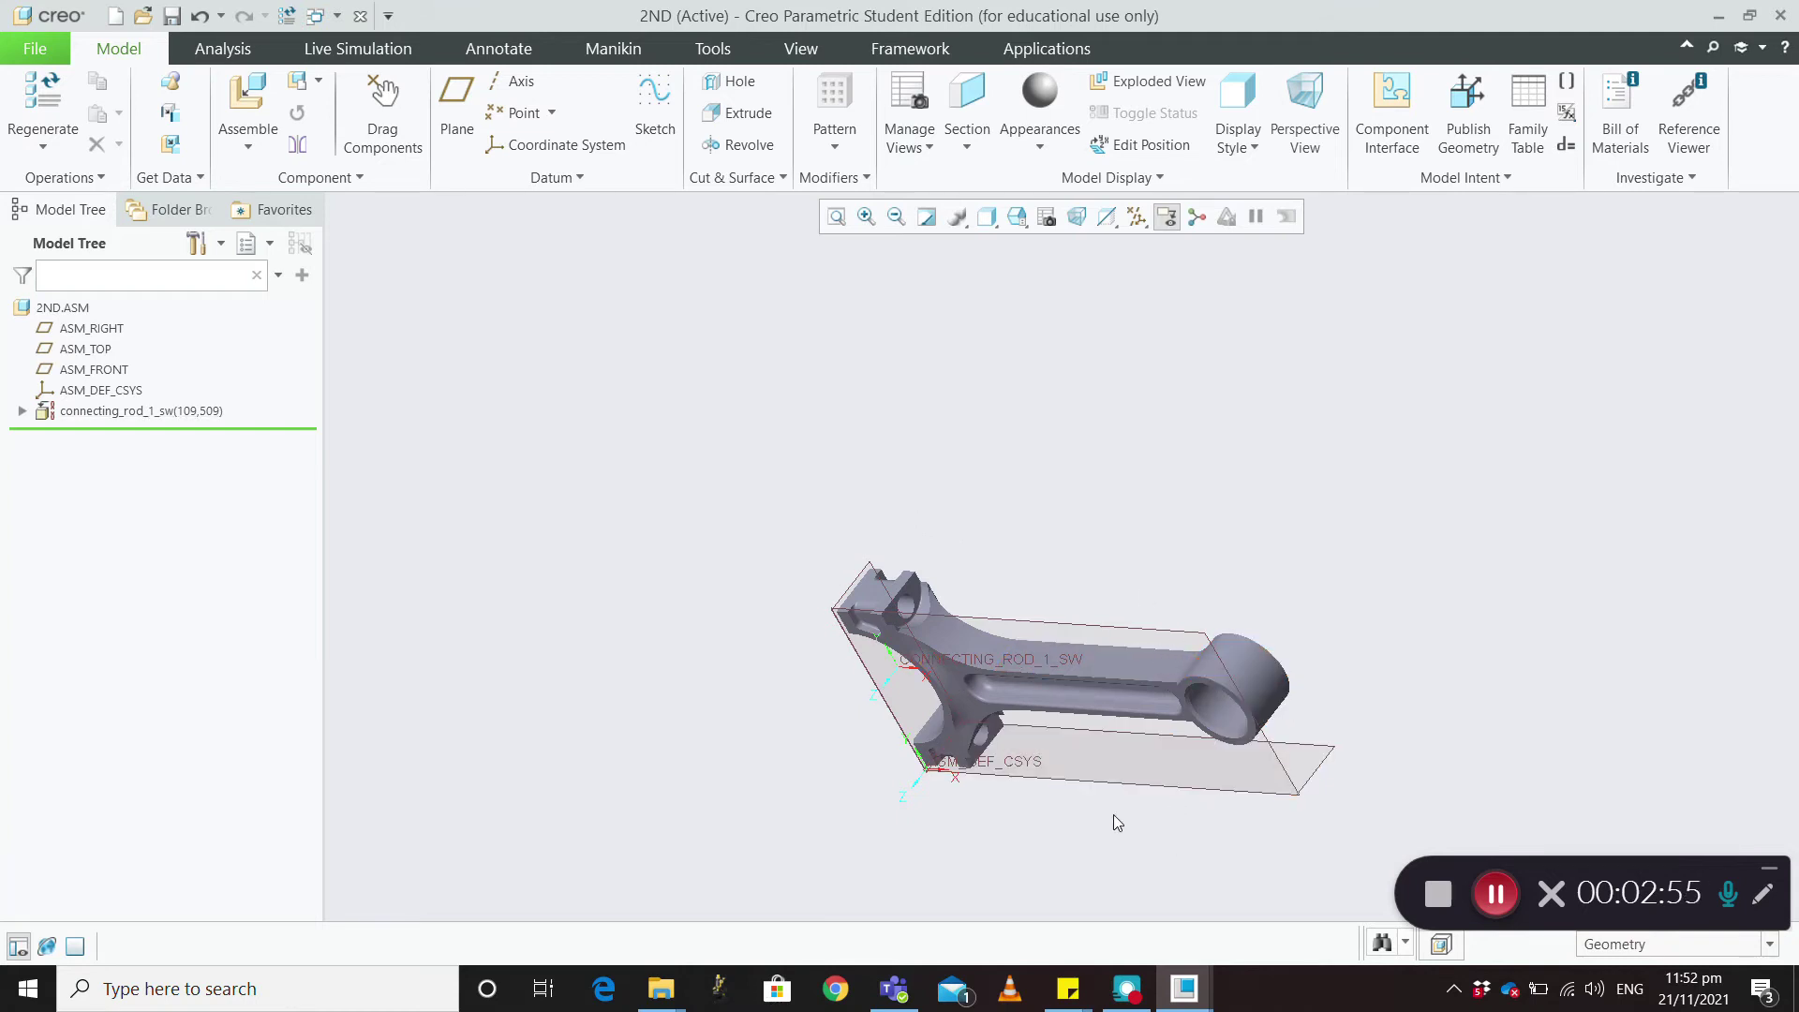
Hide all datum planes, axes, points and coordinate systems in the view
{"action": "left_click", "coordinate": [1197, 217]}
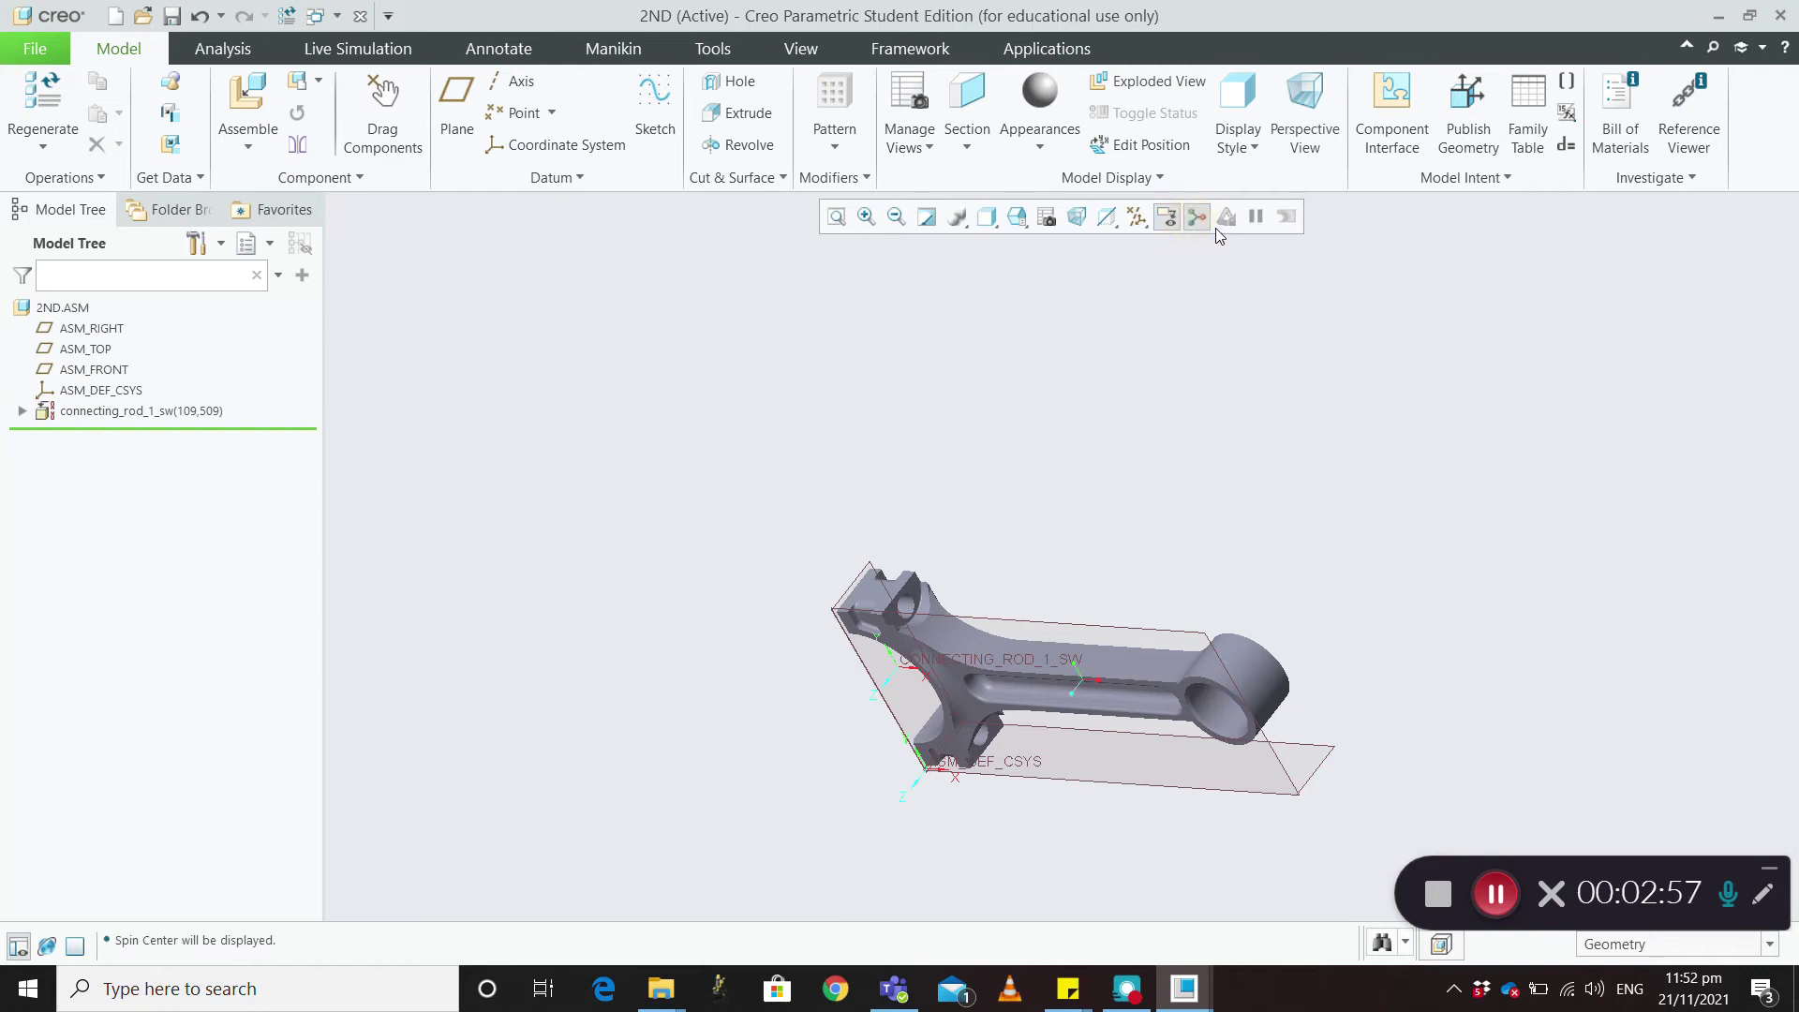
{"action": "left_click", "coordinate": [1166, 220]}
{"action": "left_click", "coordinate": [1137, 217]}
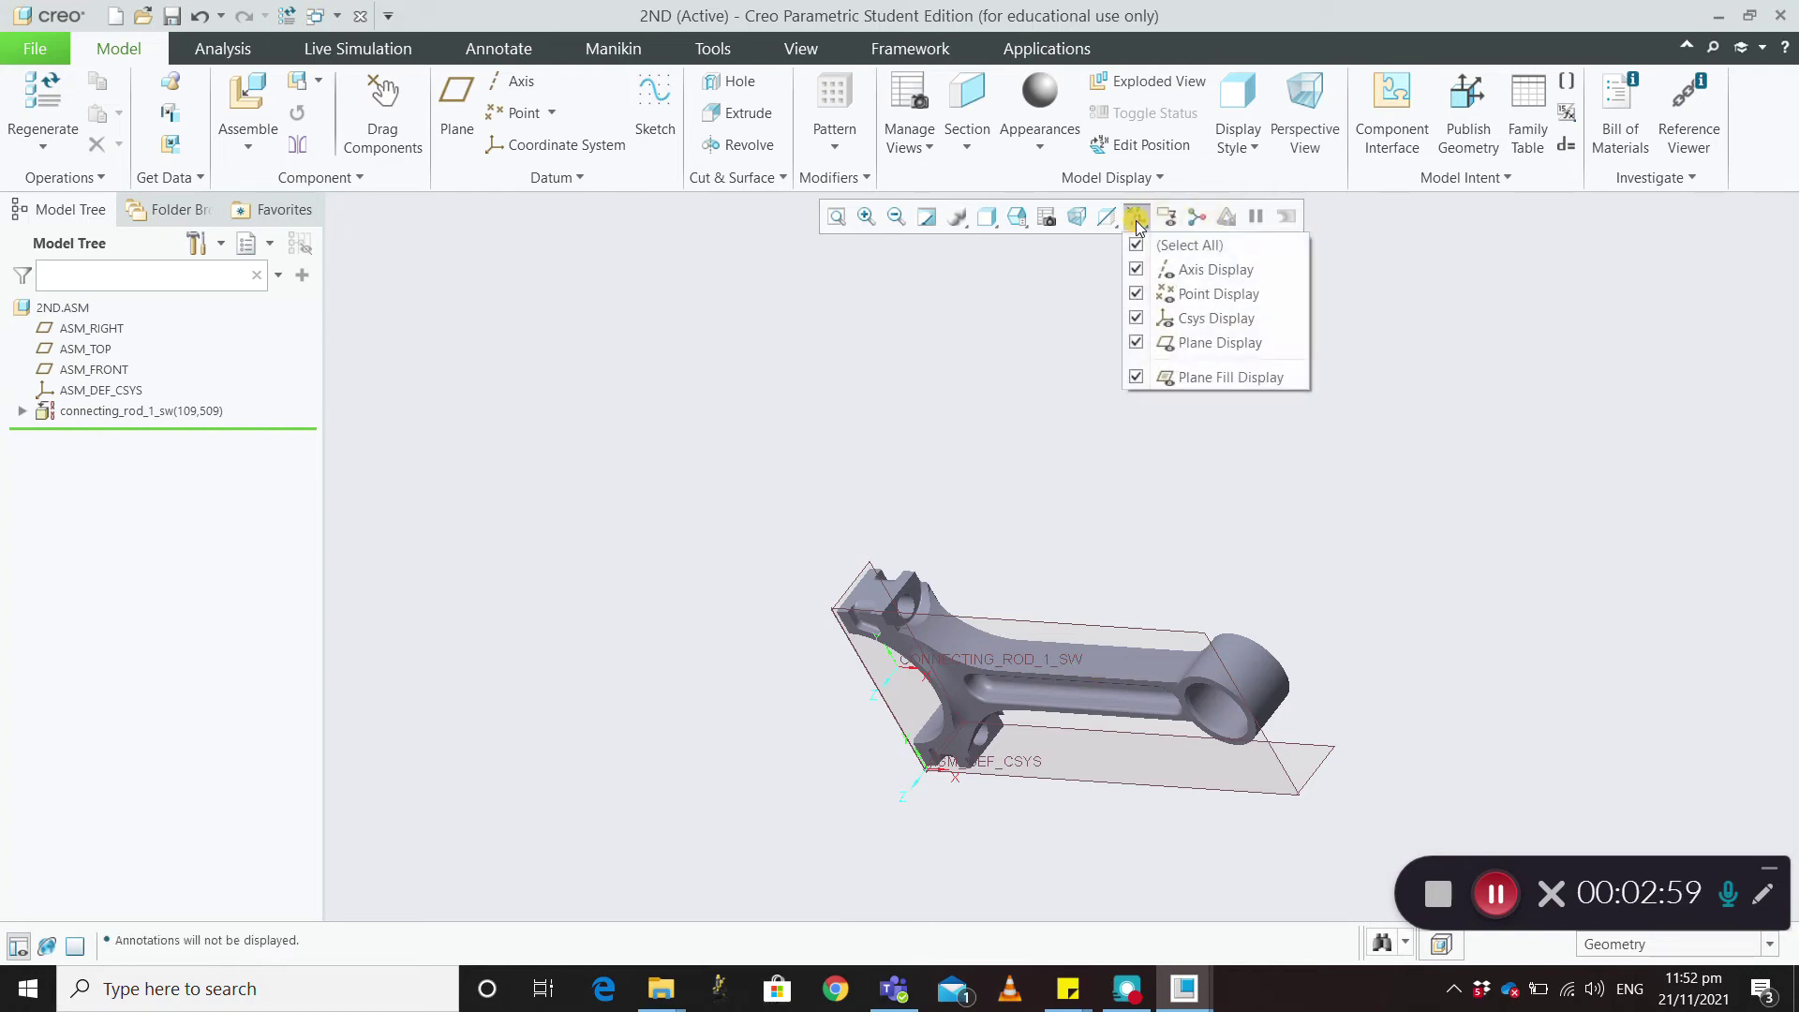
{"action": "left_click", "coordinate": [1136, 246]}
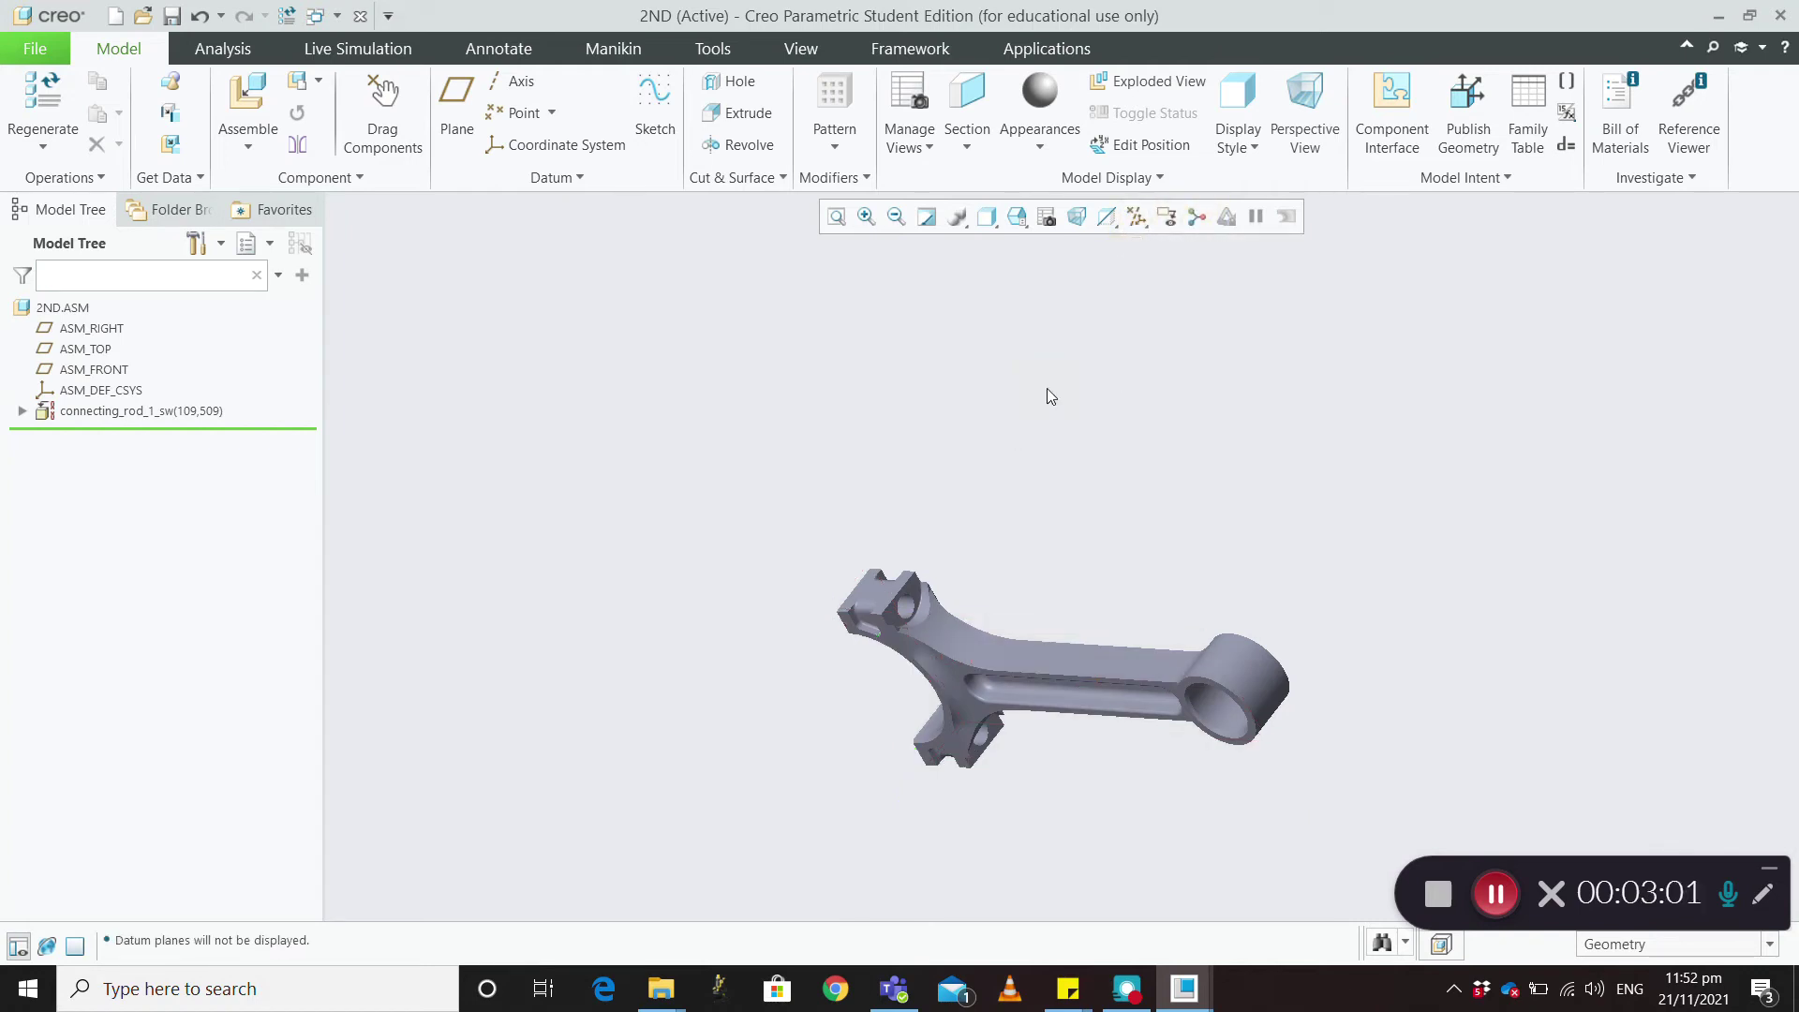
{"action": "left_click", "coordinate": [1137, 216]}
{"action": "left_click", "coordinate": [1136, 269]}
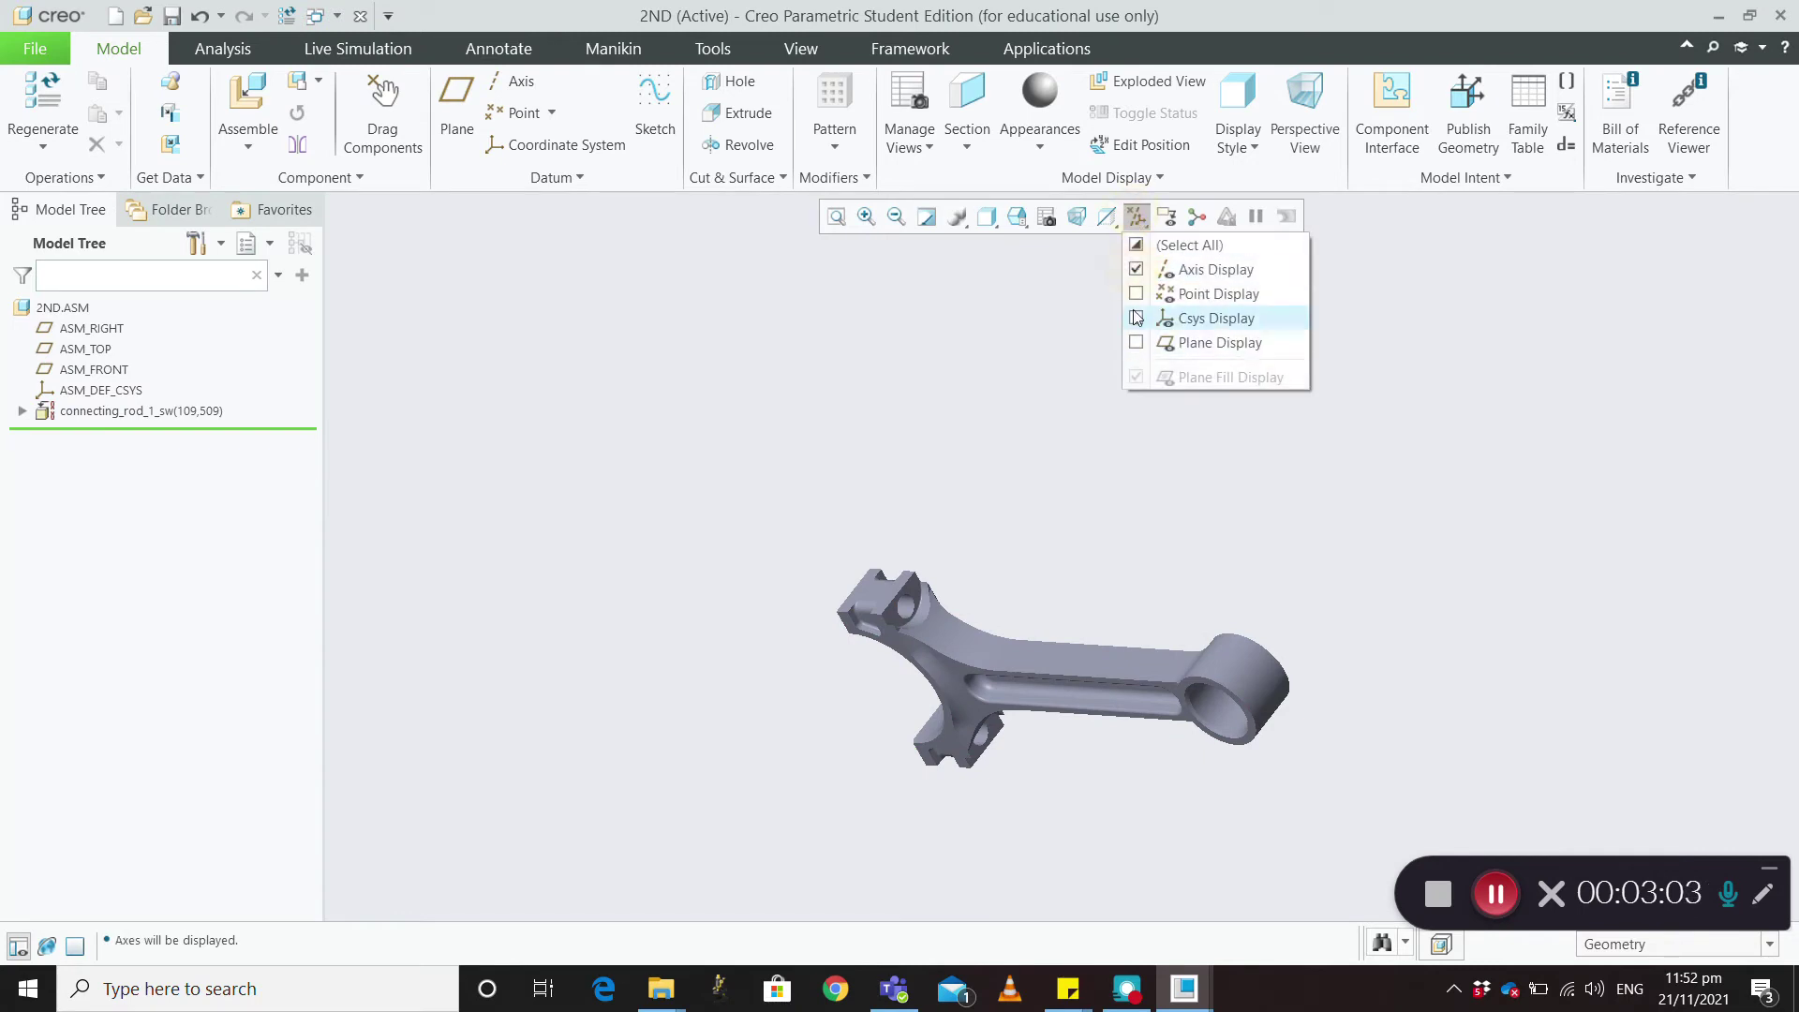
{"action": "left_click", "coordinate": [1137, 269]}
{"action": "left_click", "coordinate": [1137, 293]}
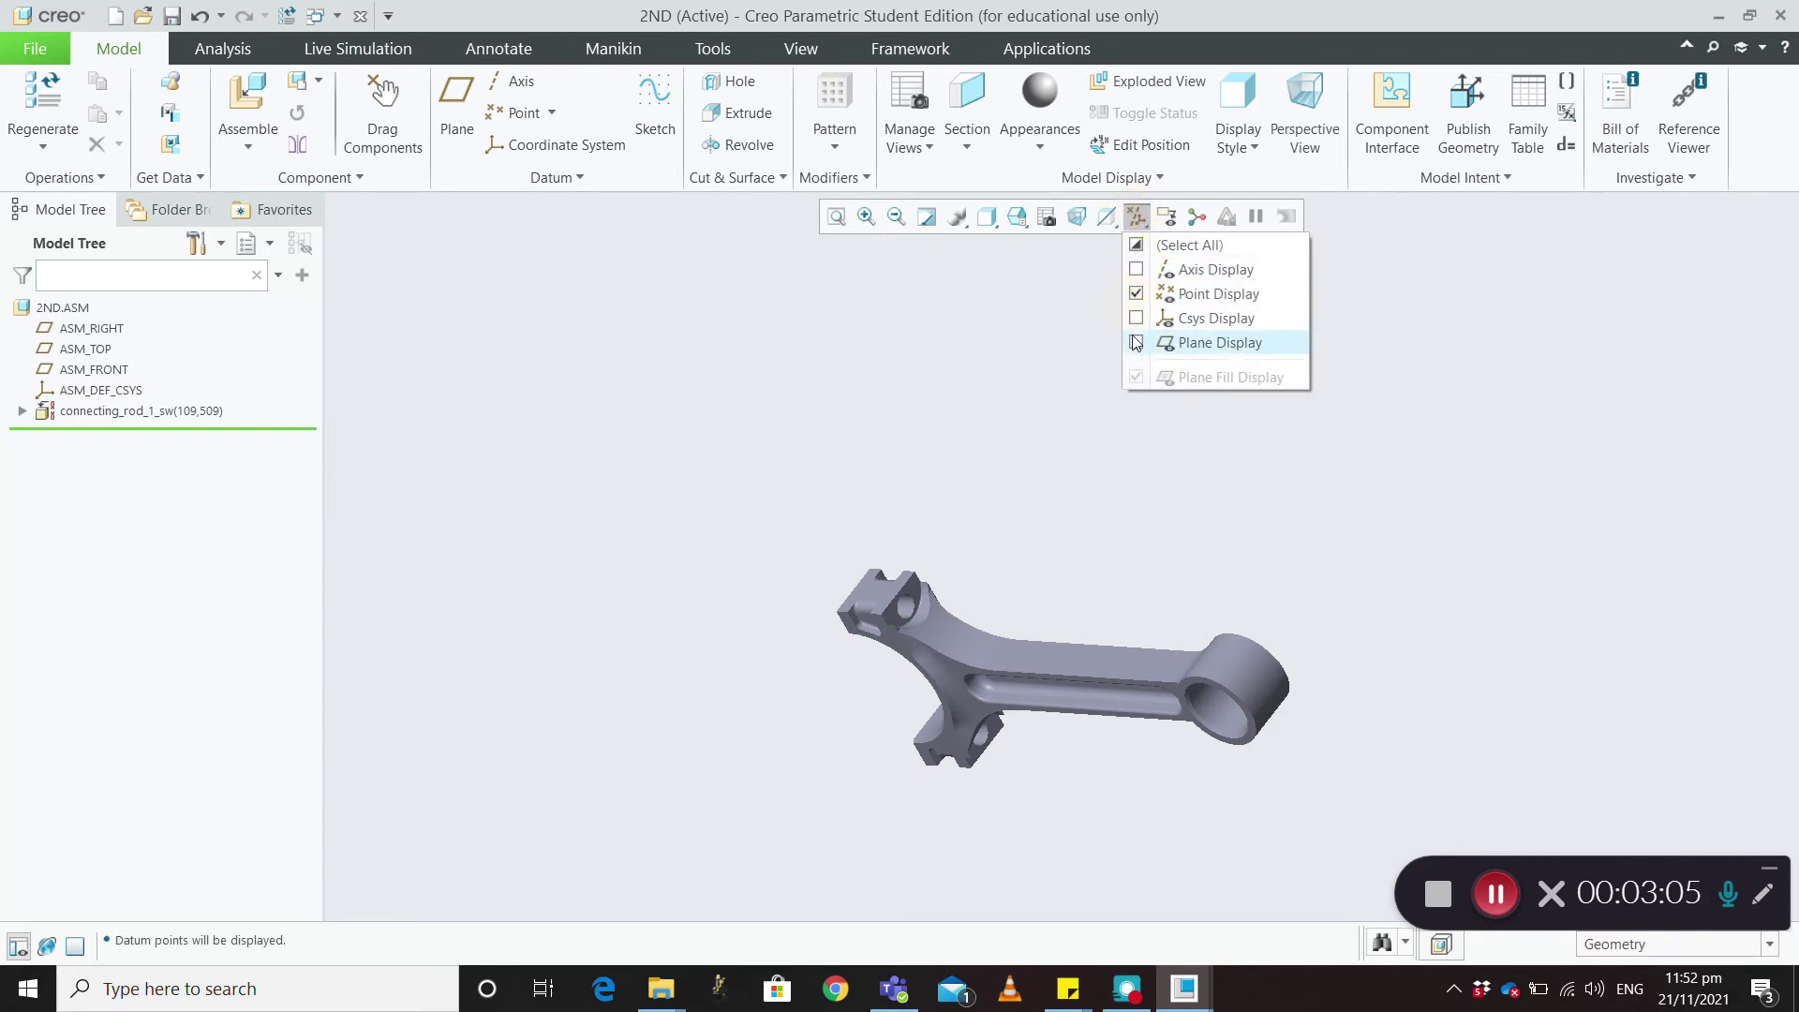
{"action": "left_click", "coordinate": [1137, 342]}
{"action": "left_click", "coordinate": [1134, 219]}
{"action": "left_click", "coordinate": [1134, 219]}
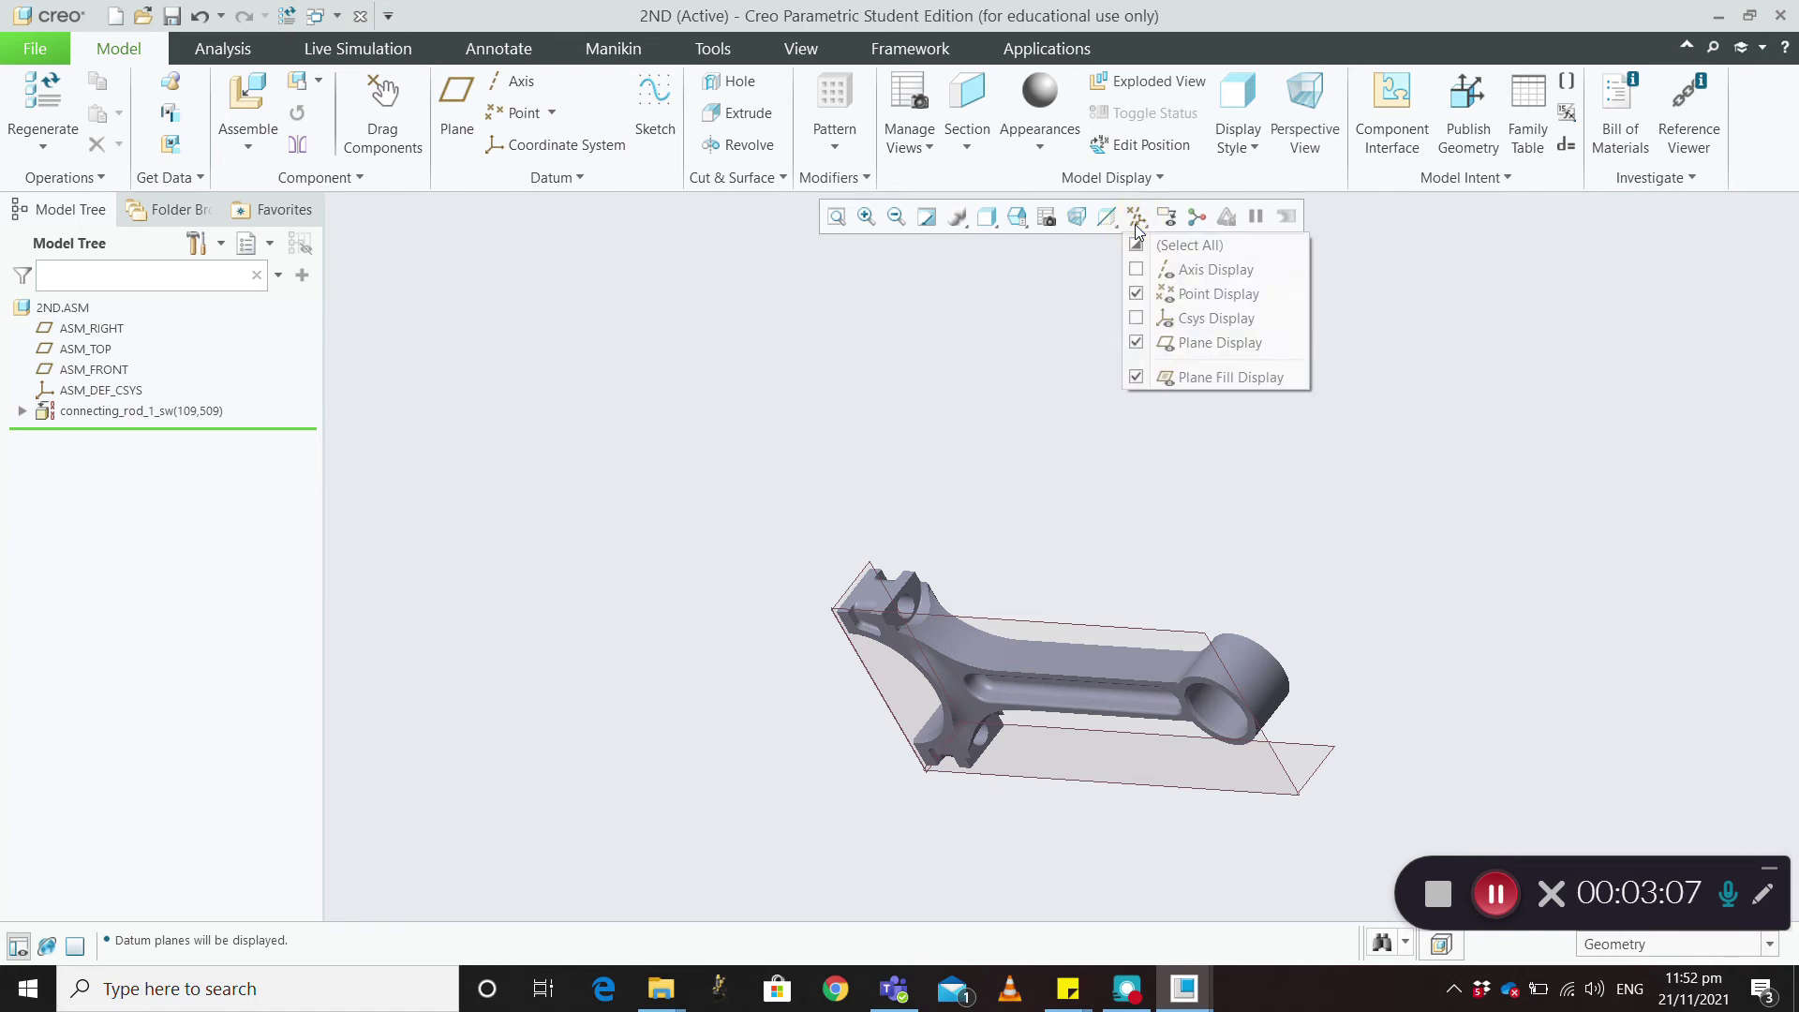
{"action": "left_click", "coordinate": [1134, 246]}
{"action": "left_click", "coordinate": [1134, 245]}
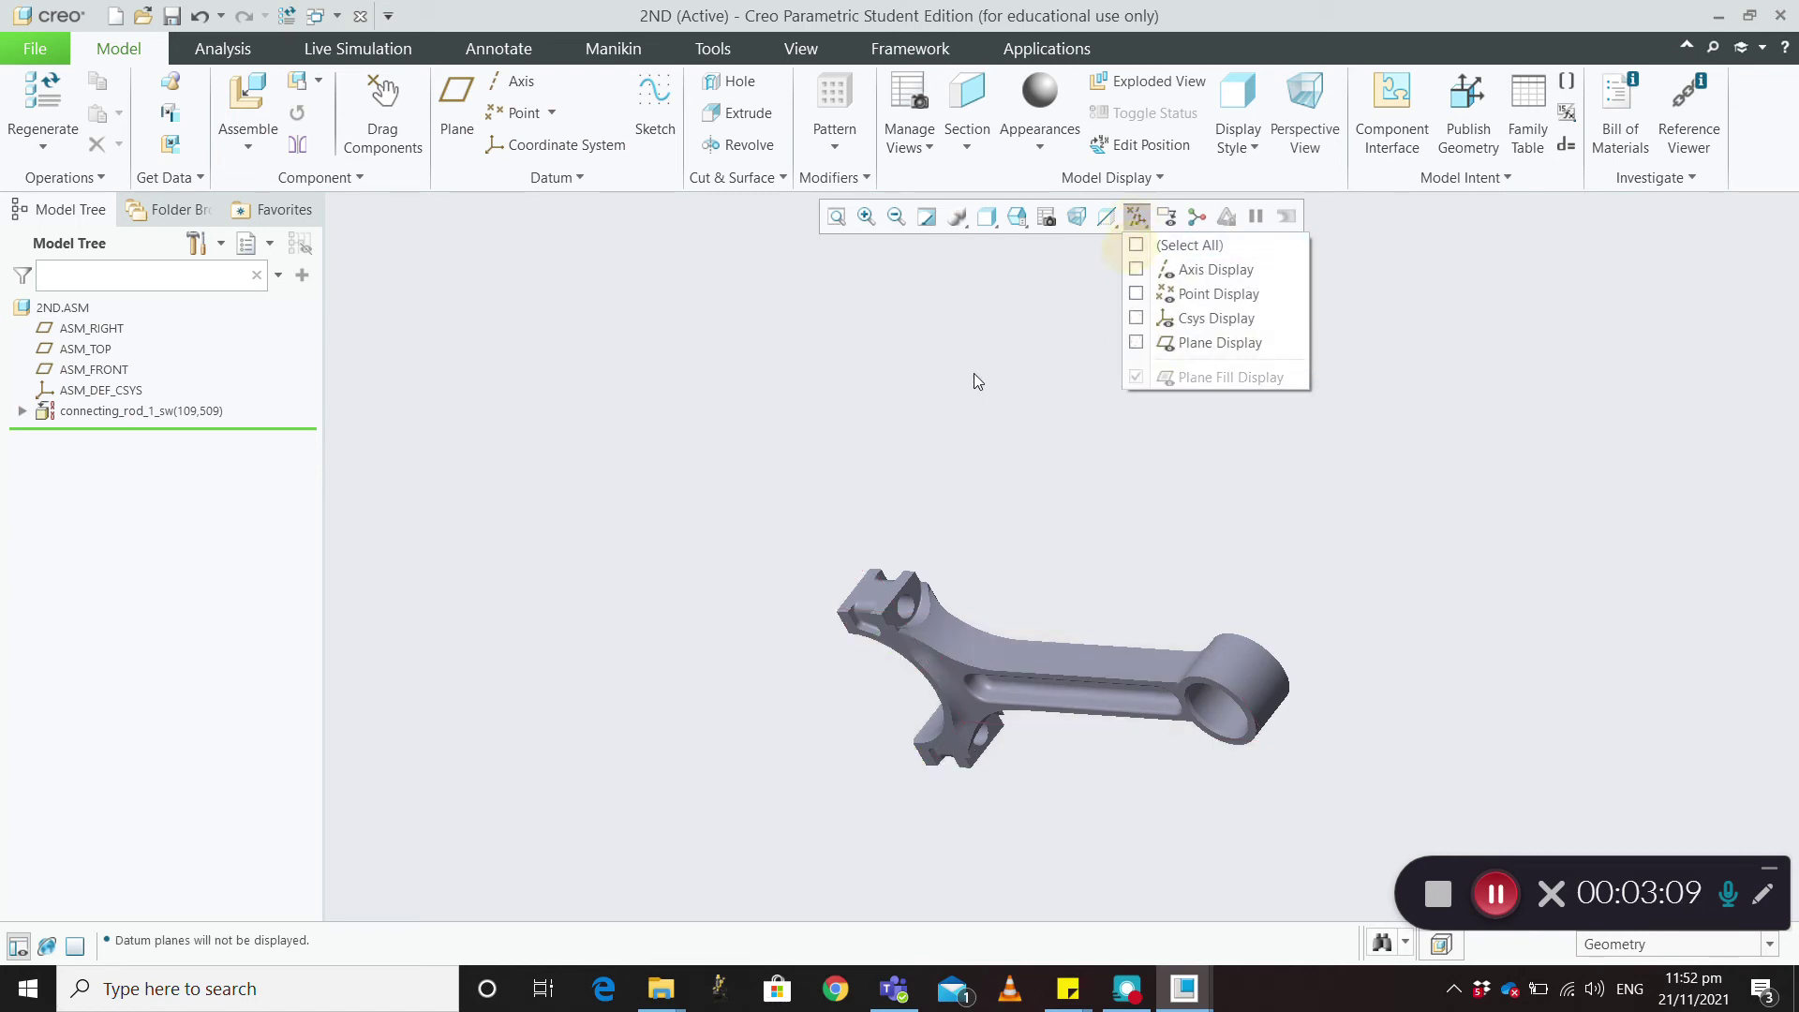
{"action": "mouse_move", "coordinate": [912, 487]}
{"action": "middle_mouse_down"}
{"action": "mouse_move", "coordinate": [964, 553]}
{"action": "mouse_move", "coordinate": [992, 558]}
{"action": "mouse_move", "coordinate": [944, 582]}
{"action": "mouse_move", "coordinate": [851, 554]}
{"action": "middle_mouse_up"}
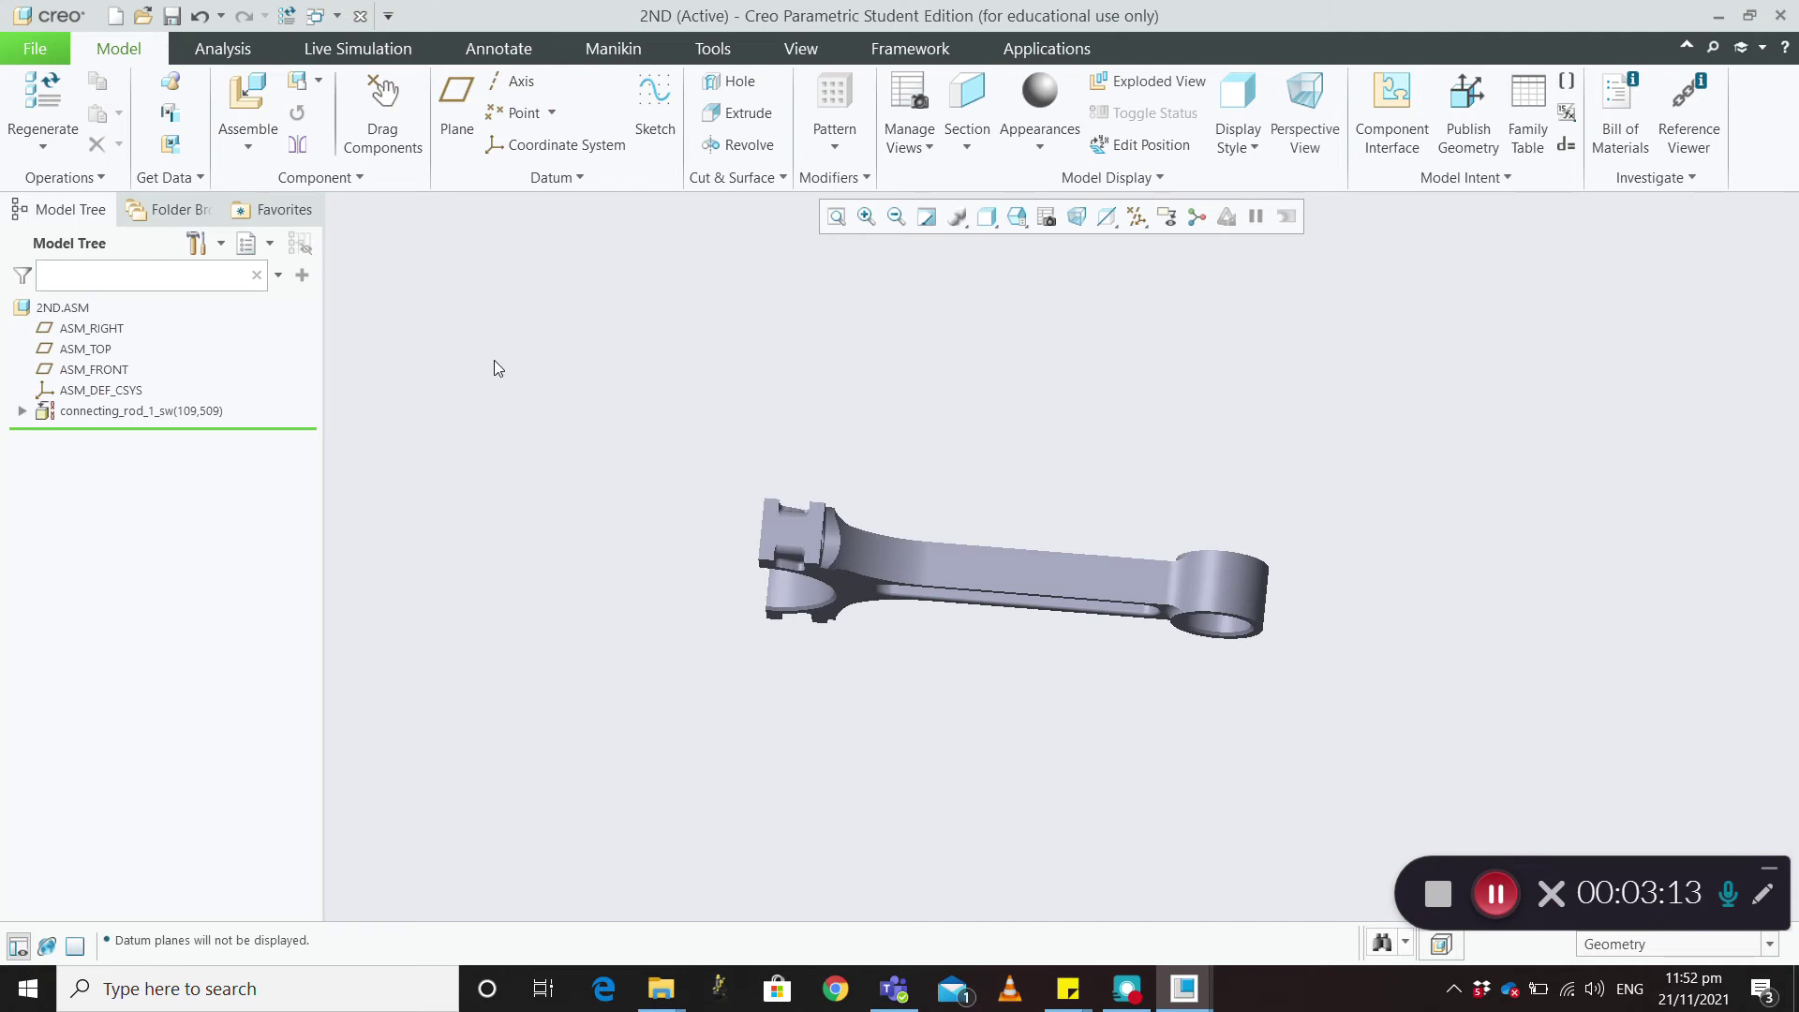
Assemble the connecting_rod_2_sw.prt rod cap into 2ND
{"action": "left_click", "coordinate": [223, 55]}
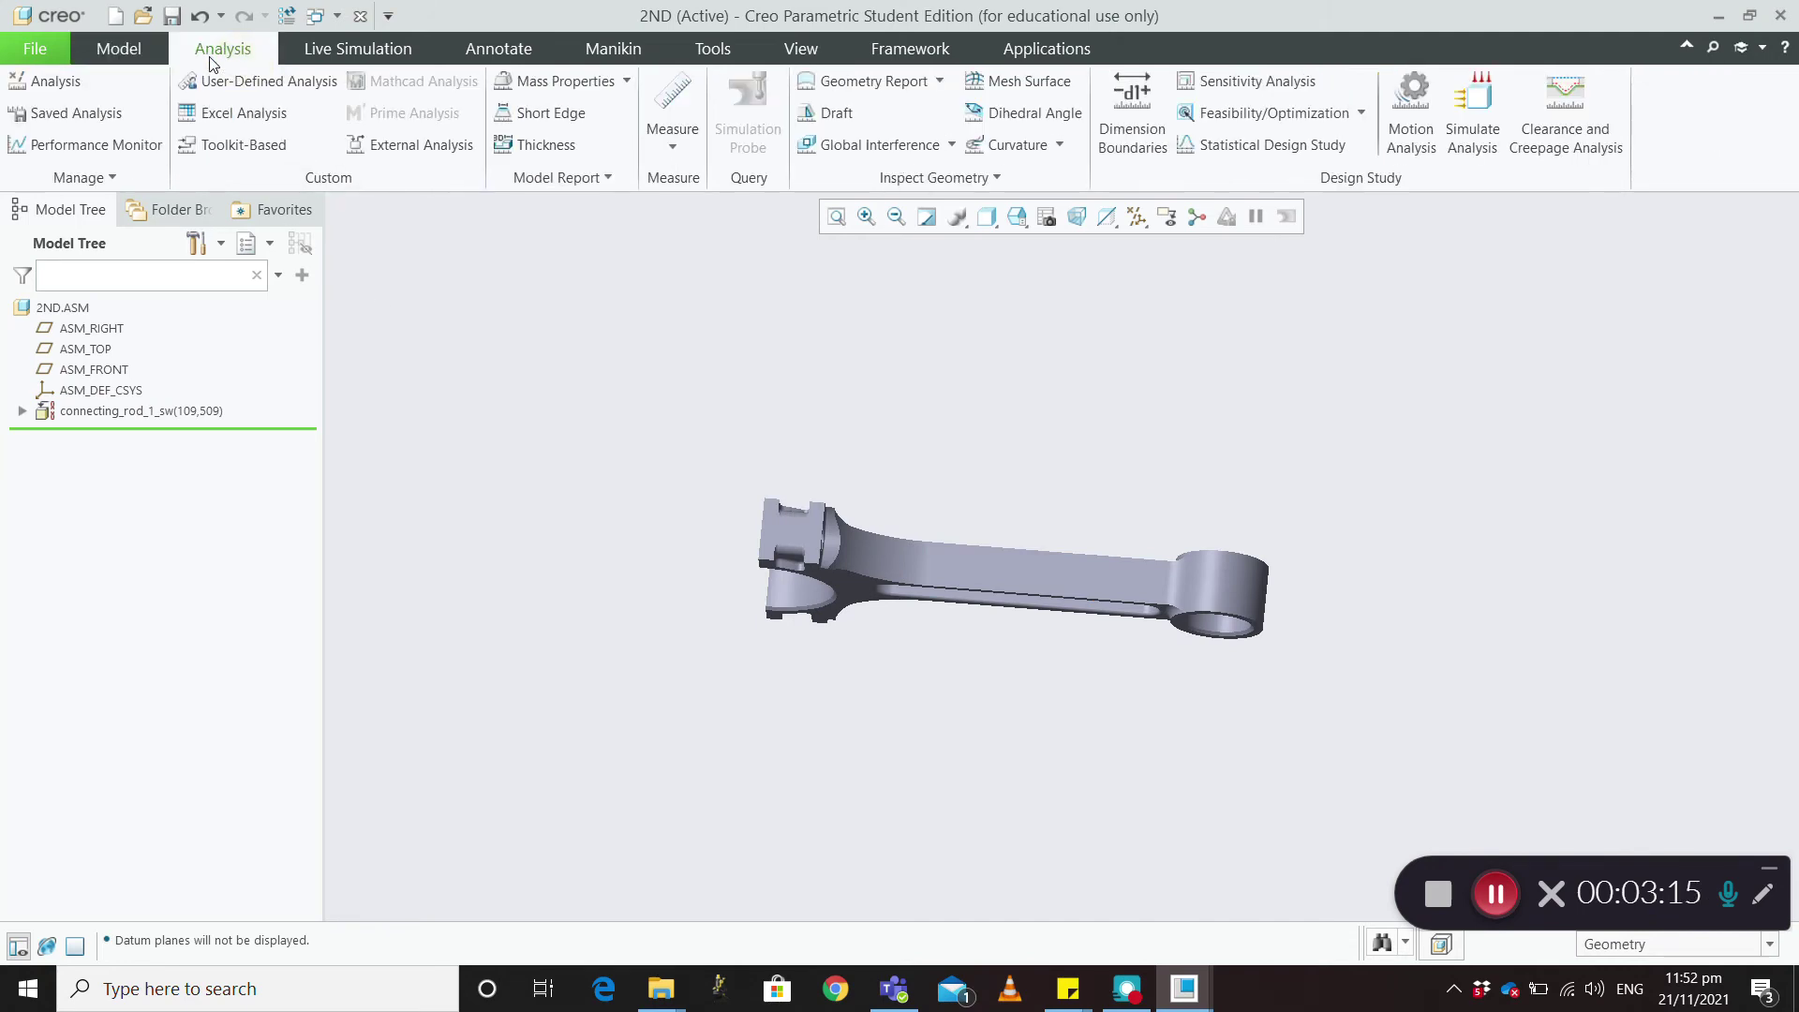
{"action": "left_click", "coordinate": [150, 52]}
{"action": "left_click", "coordinate": [247, 98]}
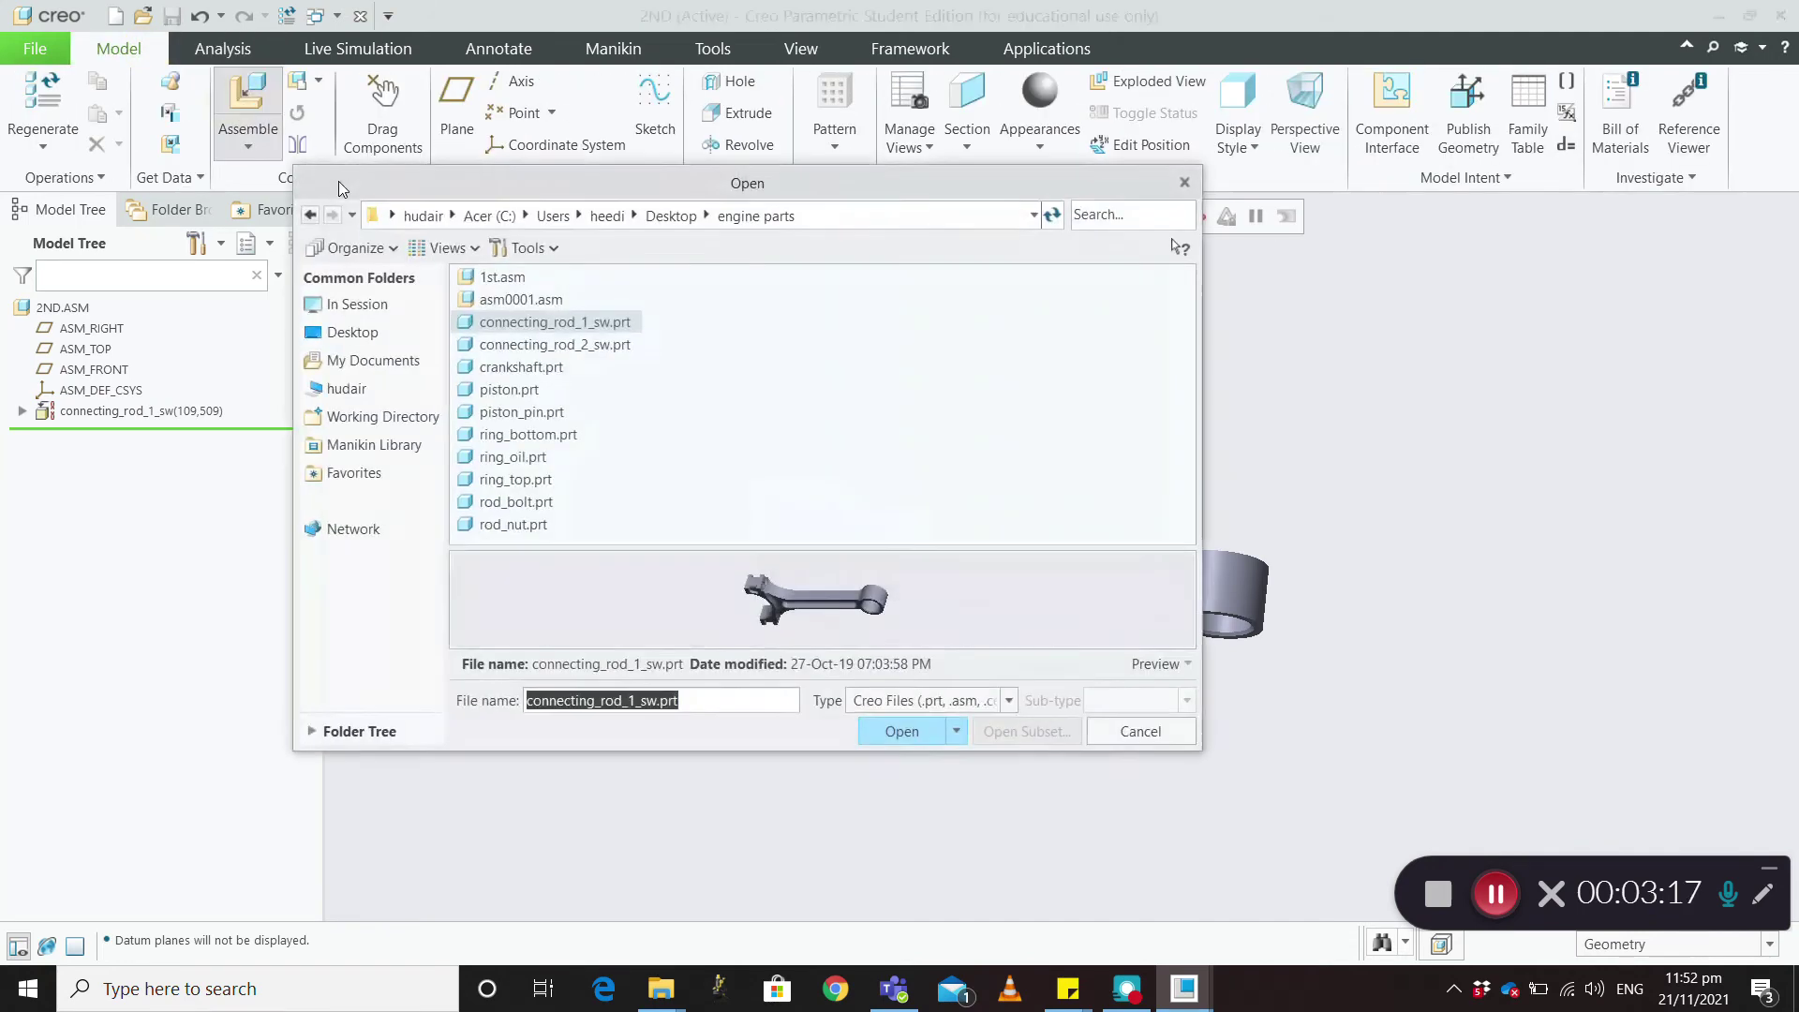
{"action": "left_click", "coordinate": [548, 345]}
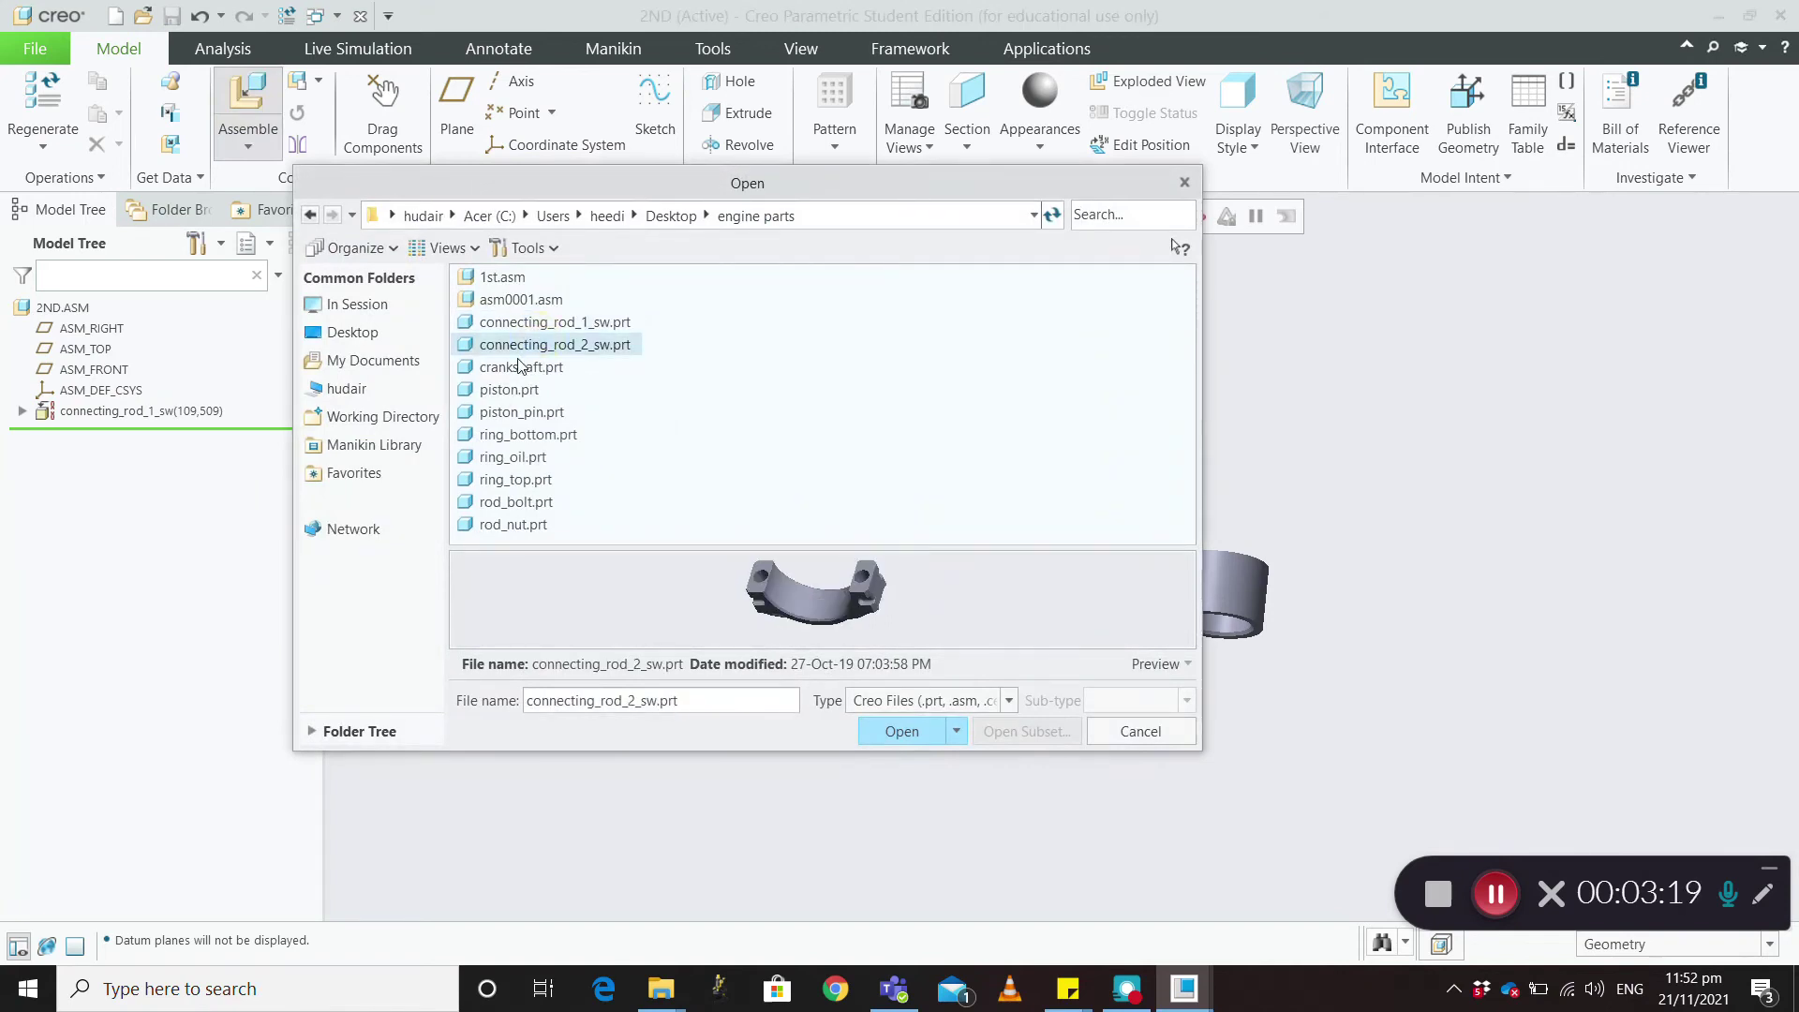
{"action": "left_click", "coordinate": [902, 732]}
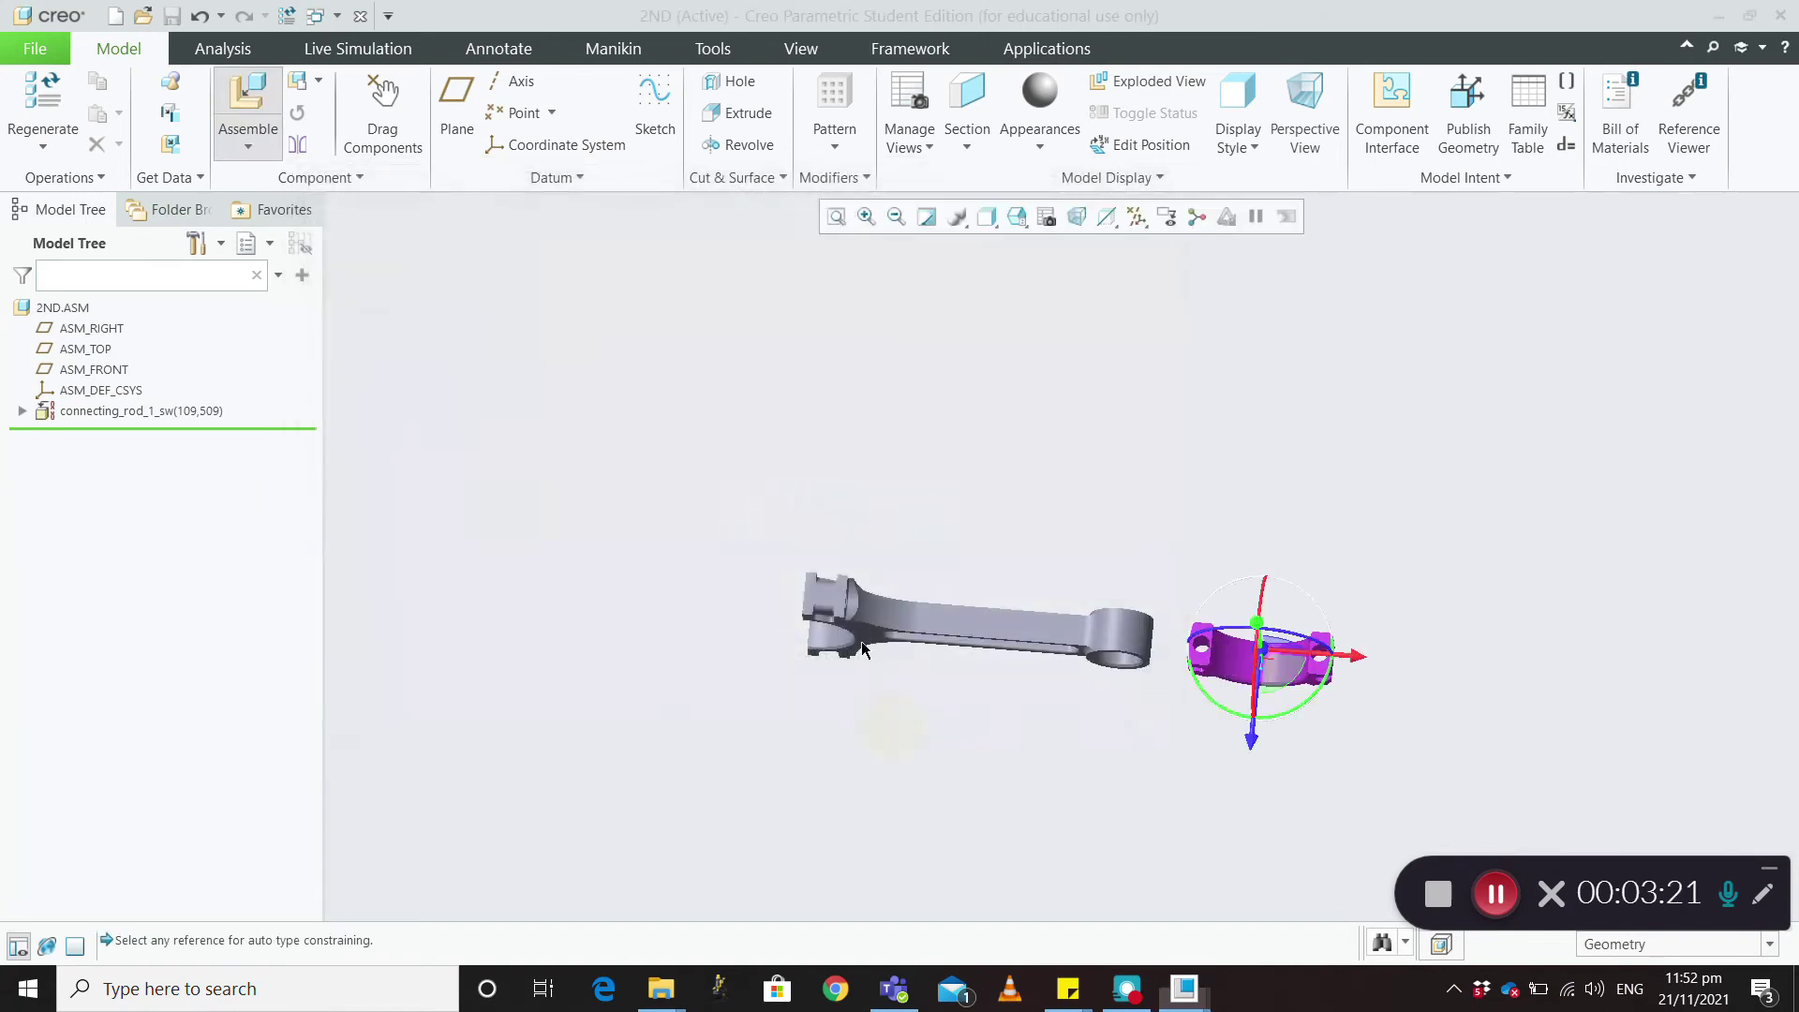
Turn the view to face the rod cap's bolt hole and select it as component reference
{"action": "scroll", "coordinate": [941, 633], "scroll_direction": "down", "scroll_amount": 3}
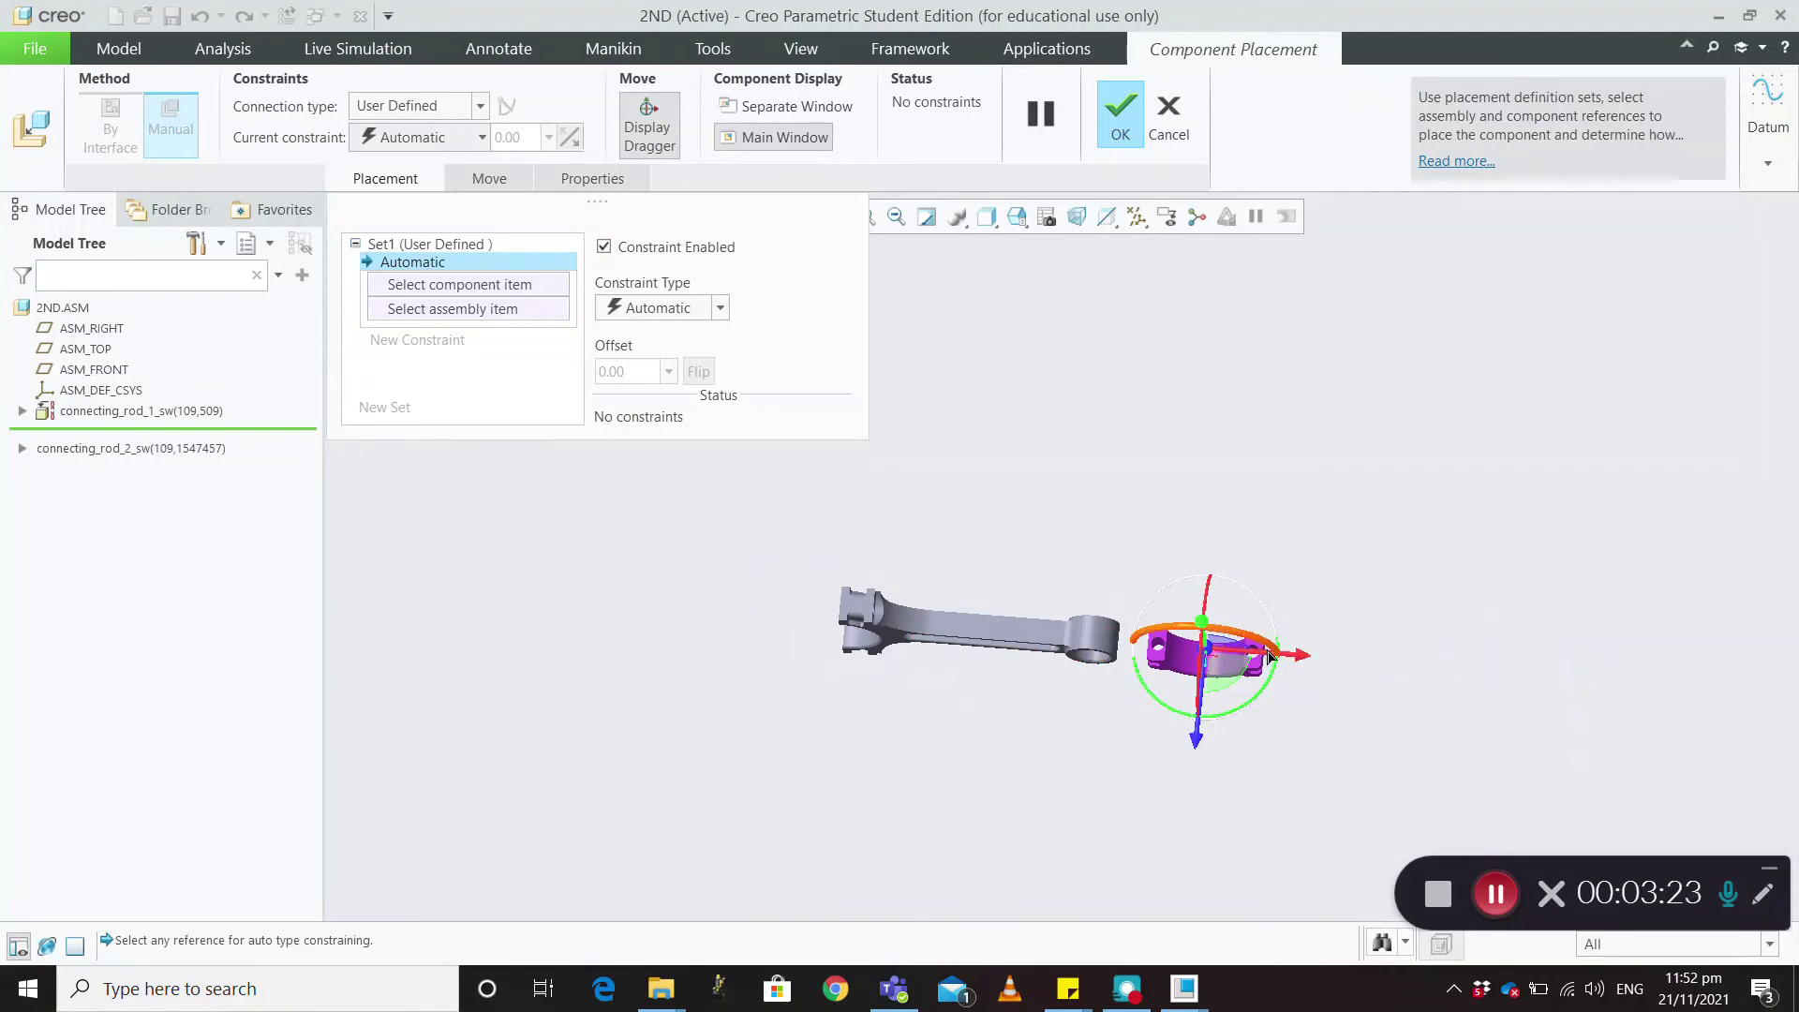
{"action": "left_click_drag", "start_coordinate": [1270, 656], "coordinate": [848, 654]}
{"action": "scroll", "coordinate": [873, 619], "scroll_direction": "up", "scroll_amount": 4}
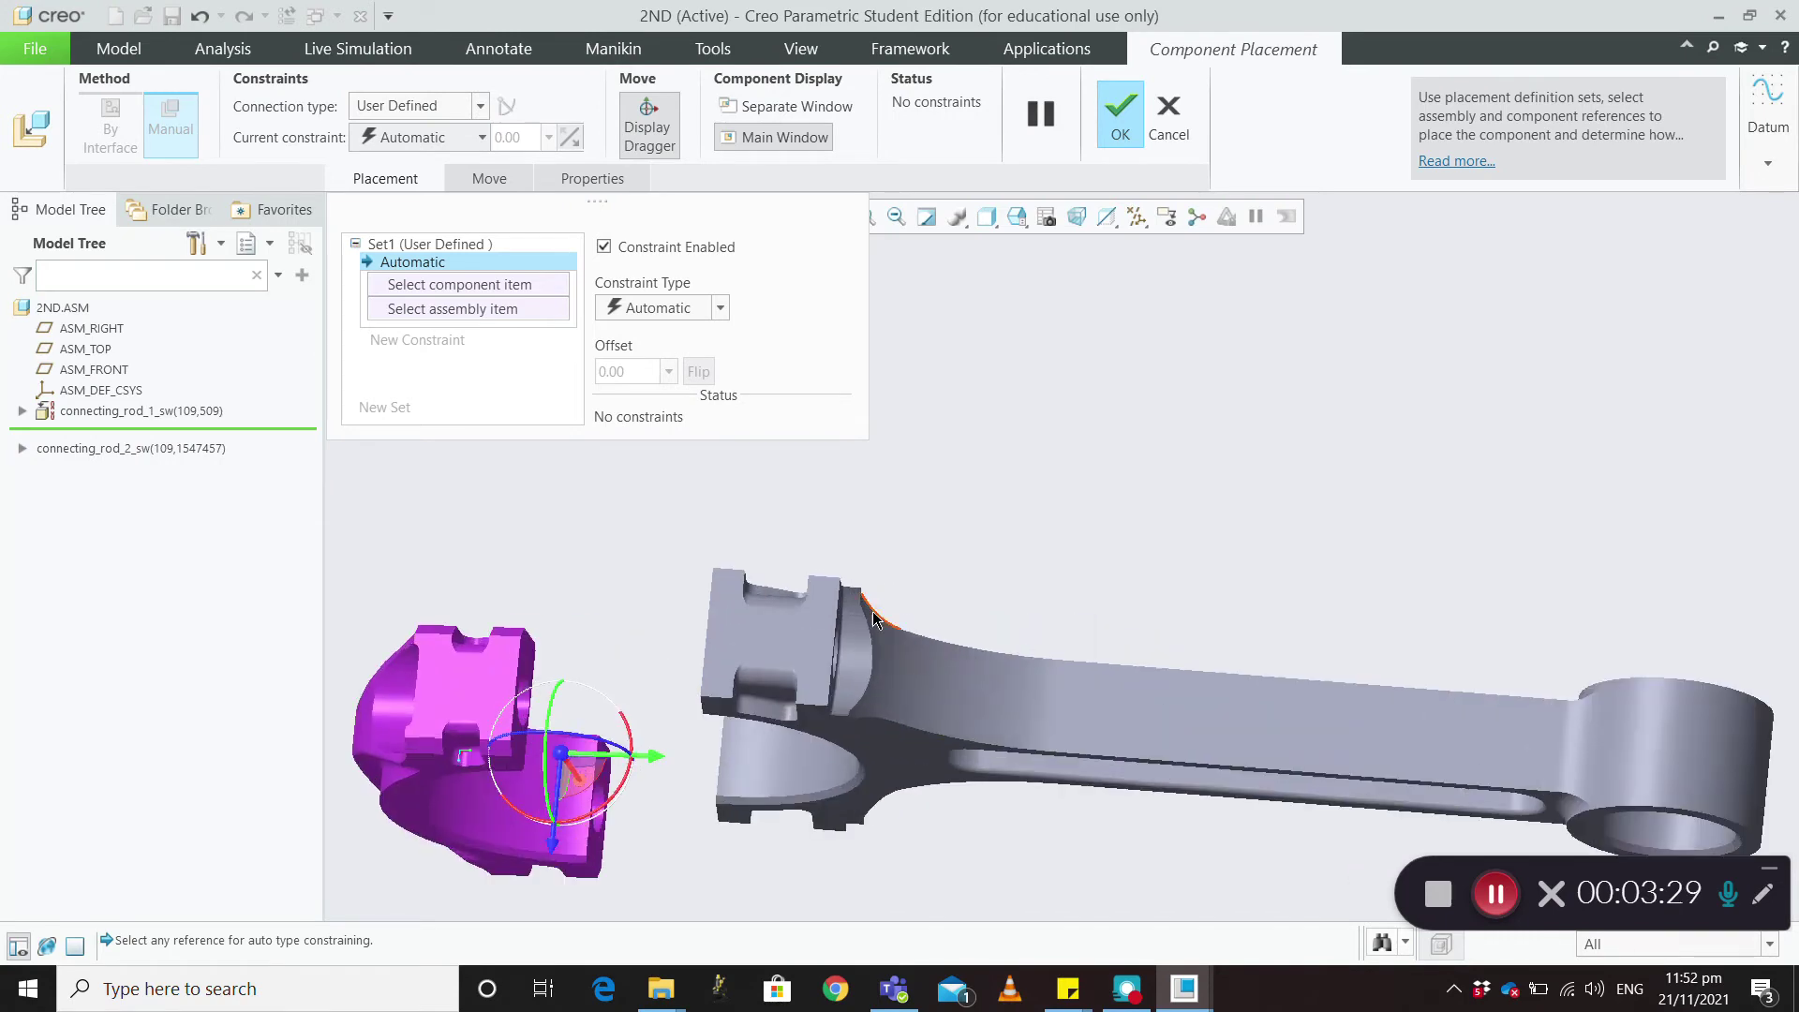
{"action": "scroll", "coordinate": [698, 615], "scroll_direction": "up", "scroll_amount": 3}
{"action": "scroll", "coordinate": [697, 615], "scroll_direction": "down", "scroll_amount": 5}
{"action": "scroll", "coordinate": [685, 614], "scroll_direction": "up", "scroll_amount": 2}
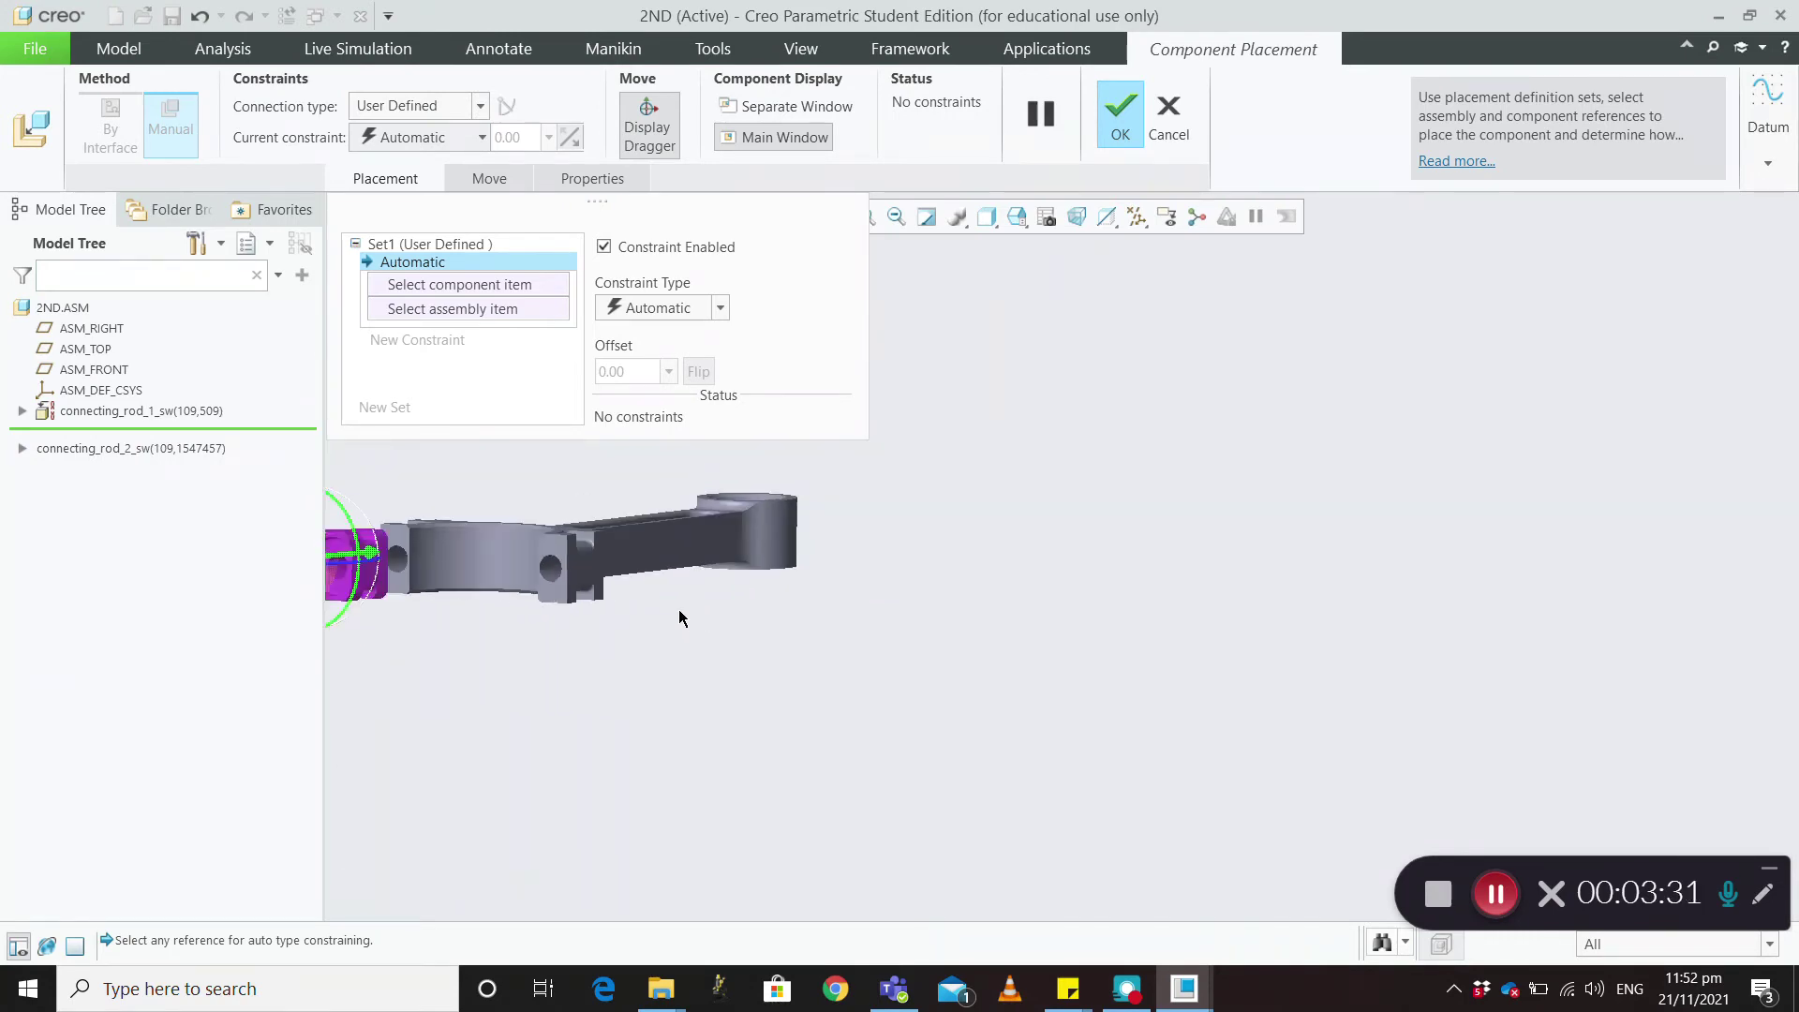
{"action": "middle_click_drag", "start_coordinate": [678, 618], "coordinate": [733, 638]}
{"action": "scroll", "coordinate": [660, 597], "scroll_direction": "up", "scroll_amount": 2}
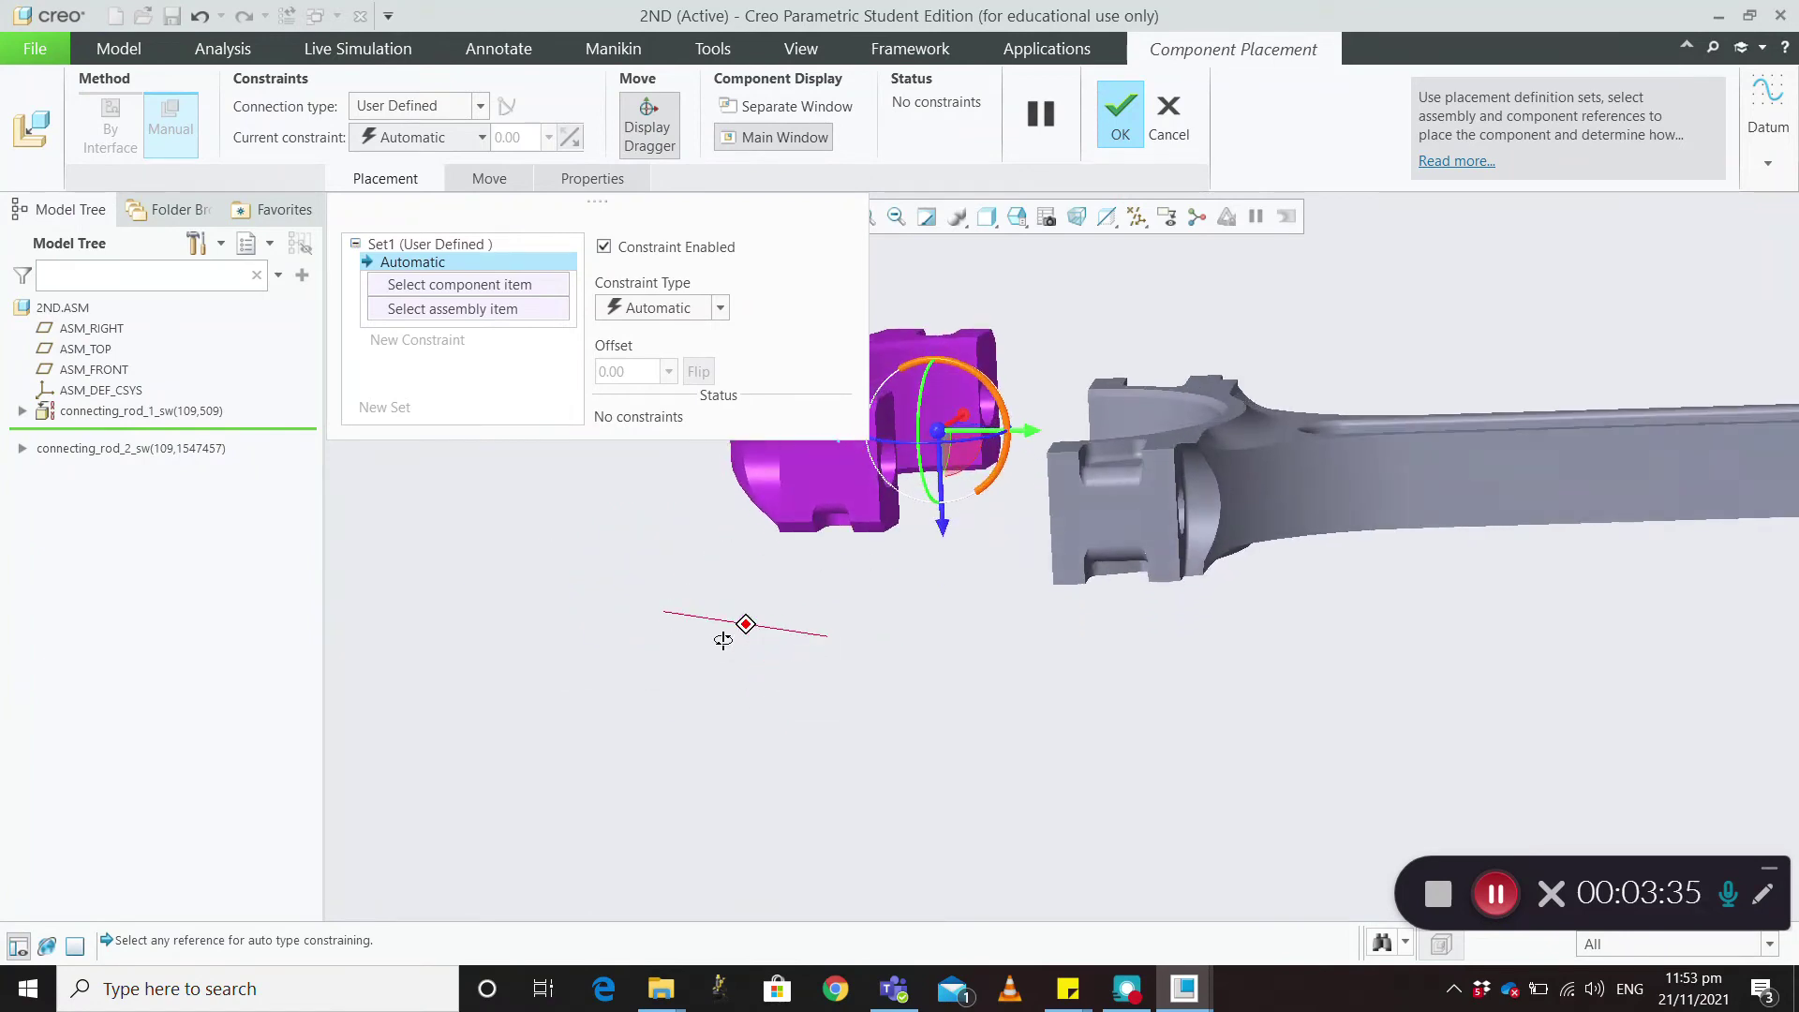
{"action": "scroll", "coordinate": [733, 645], "scroll_direction": "down", "scroll_amount": 2}
{"action": "scroll", "coordinate": [806, 562], "scroll_direction": "up", "scroll_amount": 4}
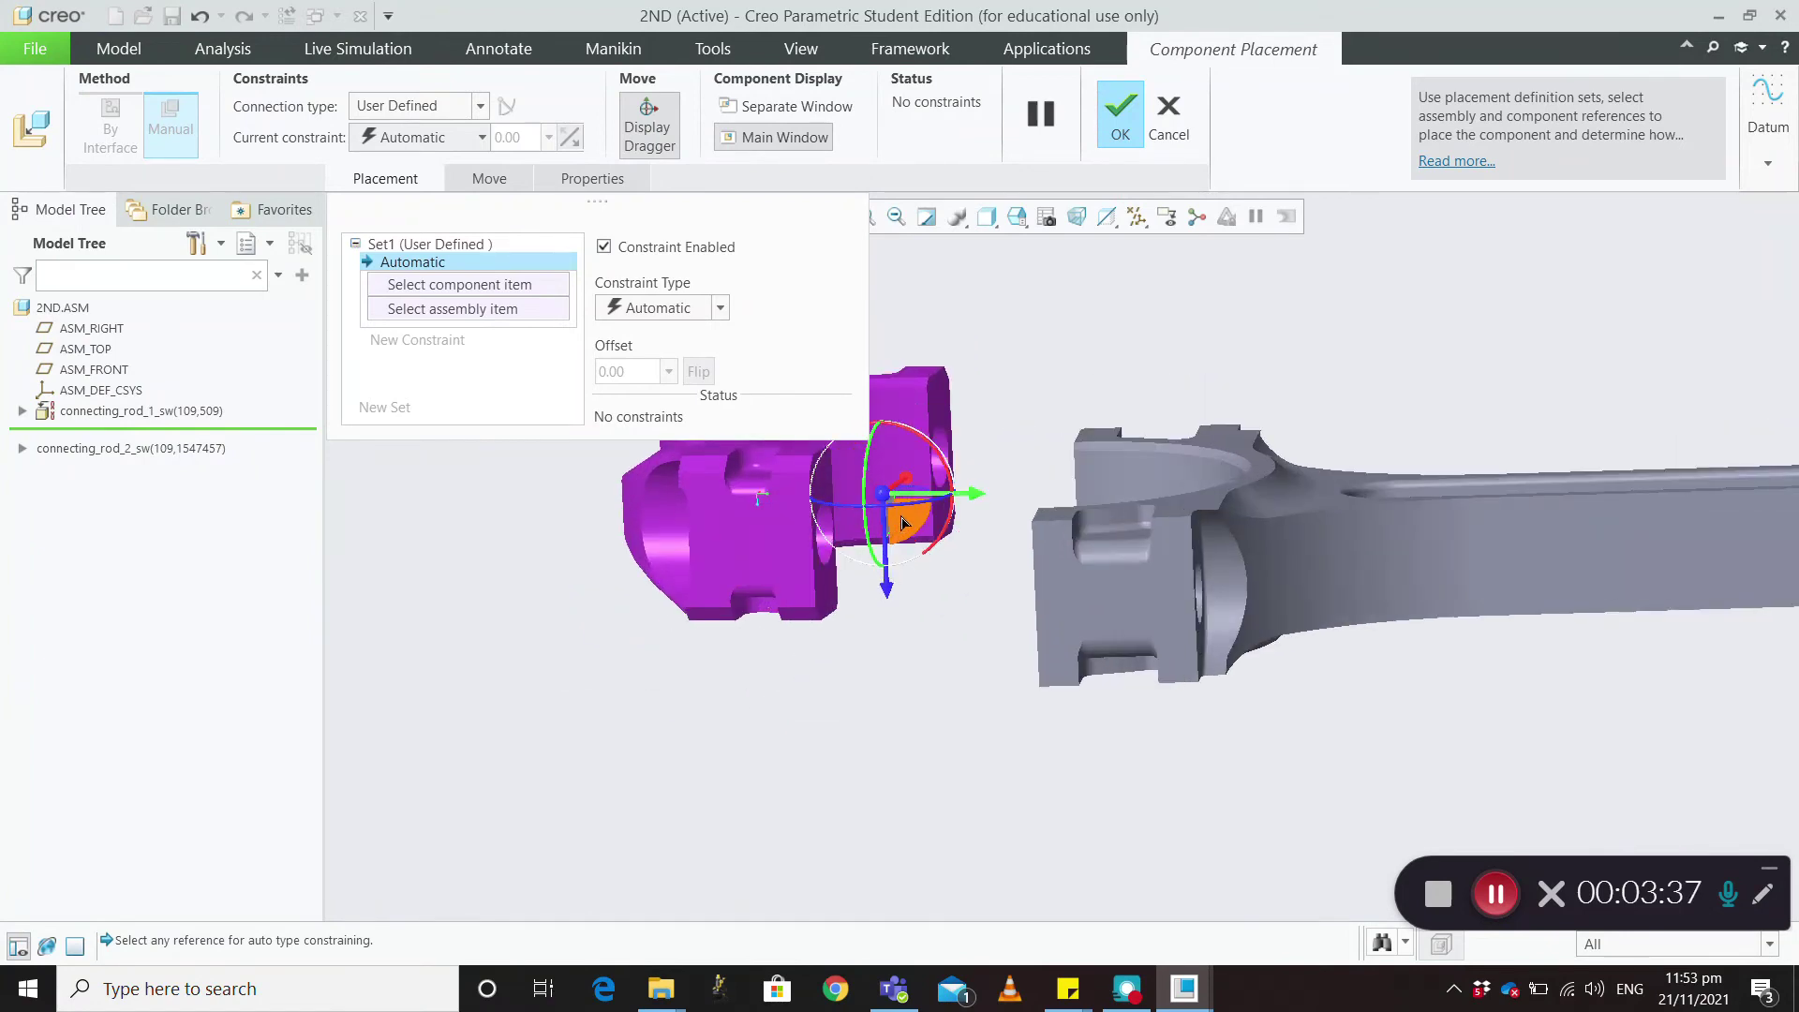
{"action": "middle_click_drag", "start_coordinate": [905, 507], "coordinate": [909, 659]}
{"action": "scroll", "coordinate": [909, 659], "scroll_direction": "down", "scroll_amount": 2}
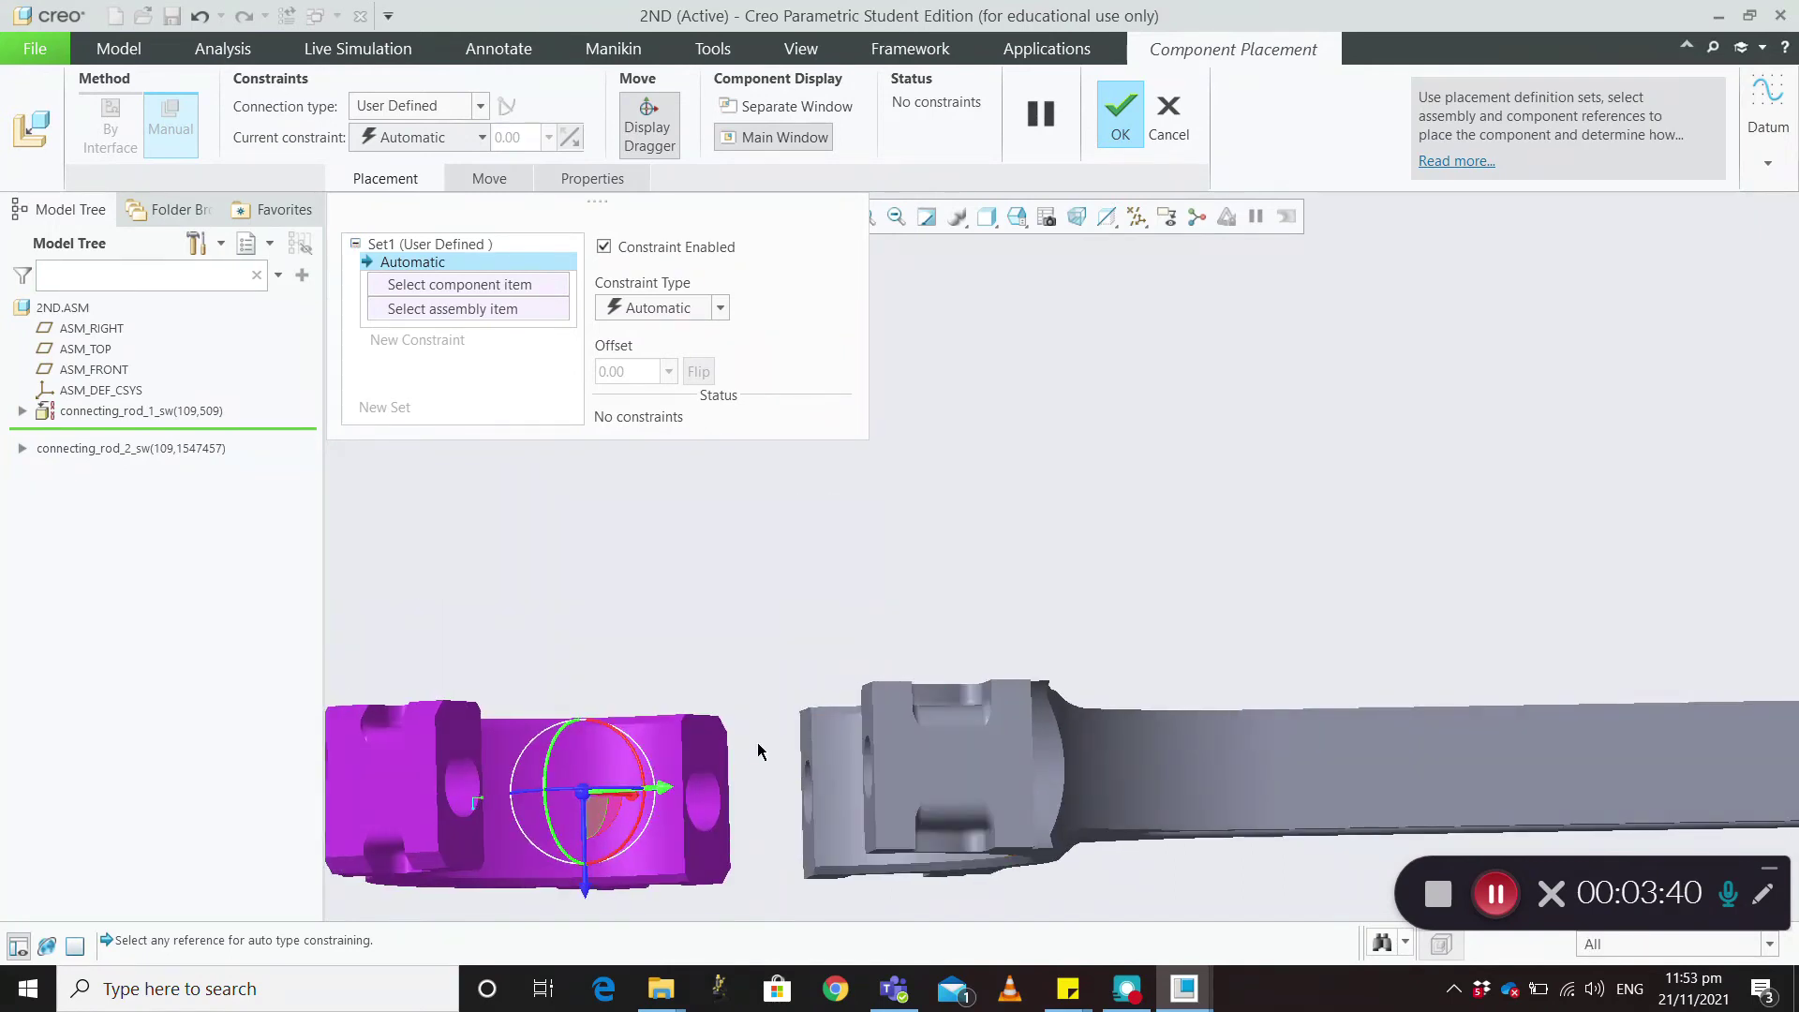
{"action": "mouse_move", "coordinate": [756, 821]}
{"action": "middle_mouse_down"}
{"action": "mouse_move", "coordinate": [705, 757]}
{"action": "mouse_move", "coordinate": [731, 825]}
{"action": "middle_mouse_up"}
{"action": "scroll", "coordinate": [736, 832], "scroll_direction": "up", "scroll_amount": 3}
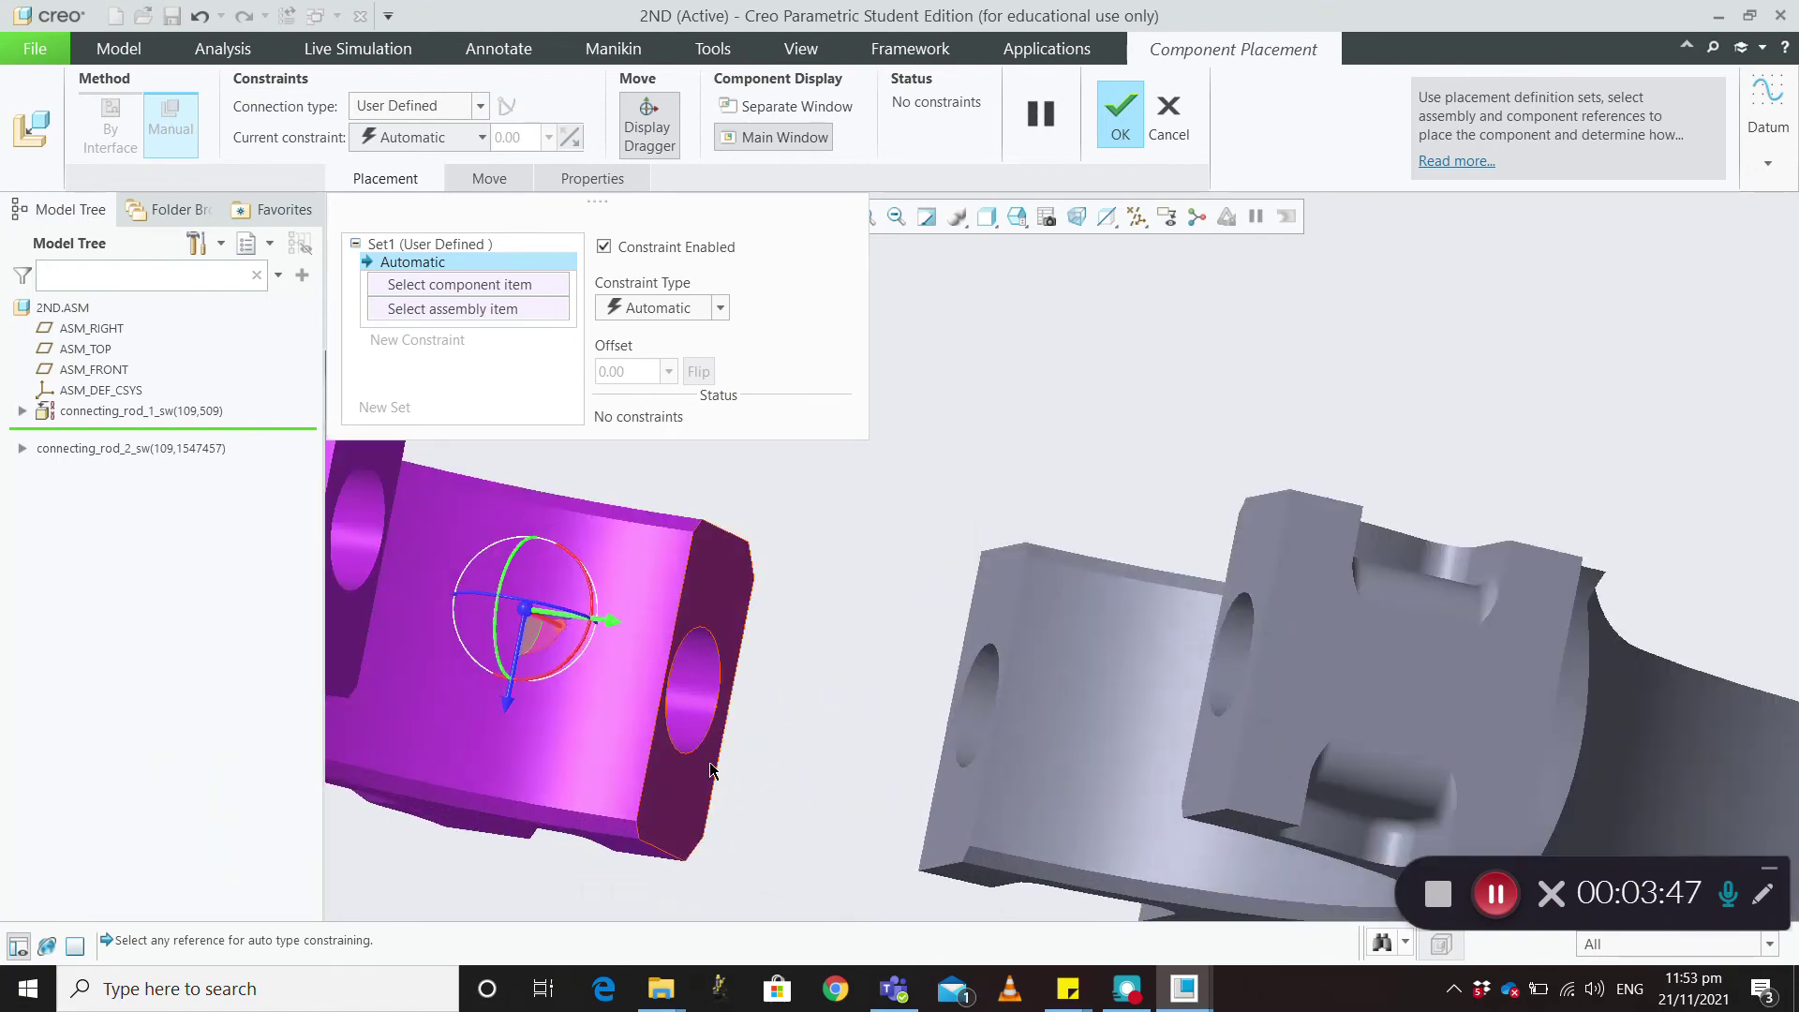
{"action": "scroll", "coordinate": [936, 694], "scroll_direction": "down", "scroll_amount": 3}
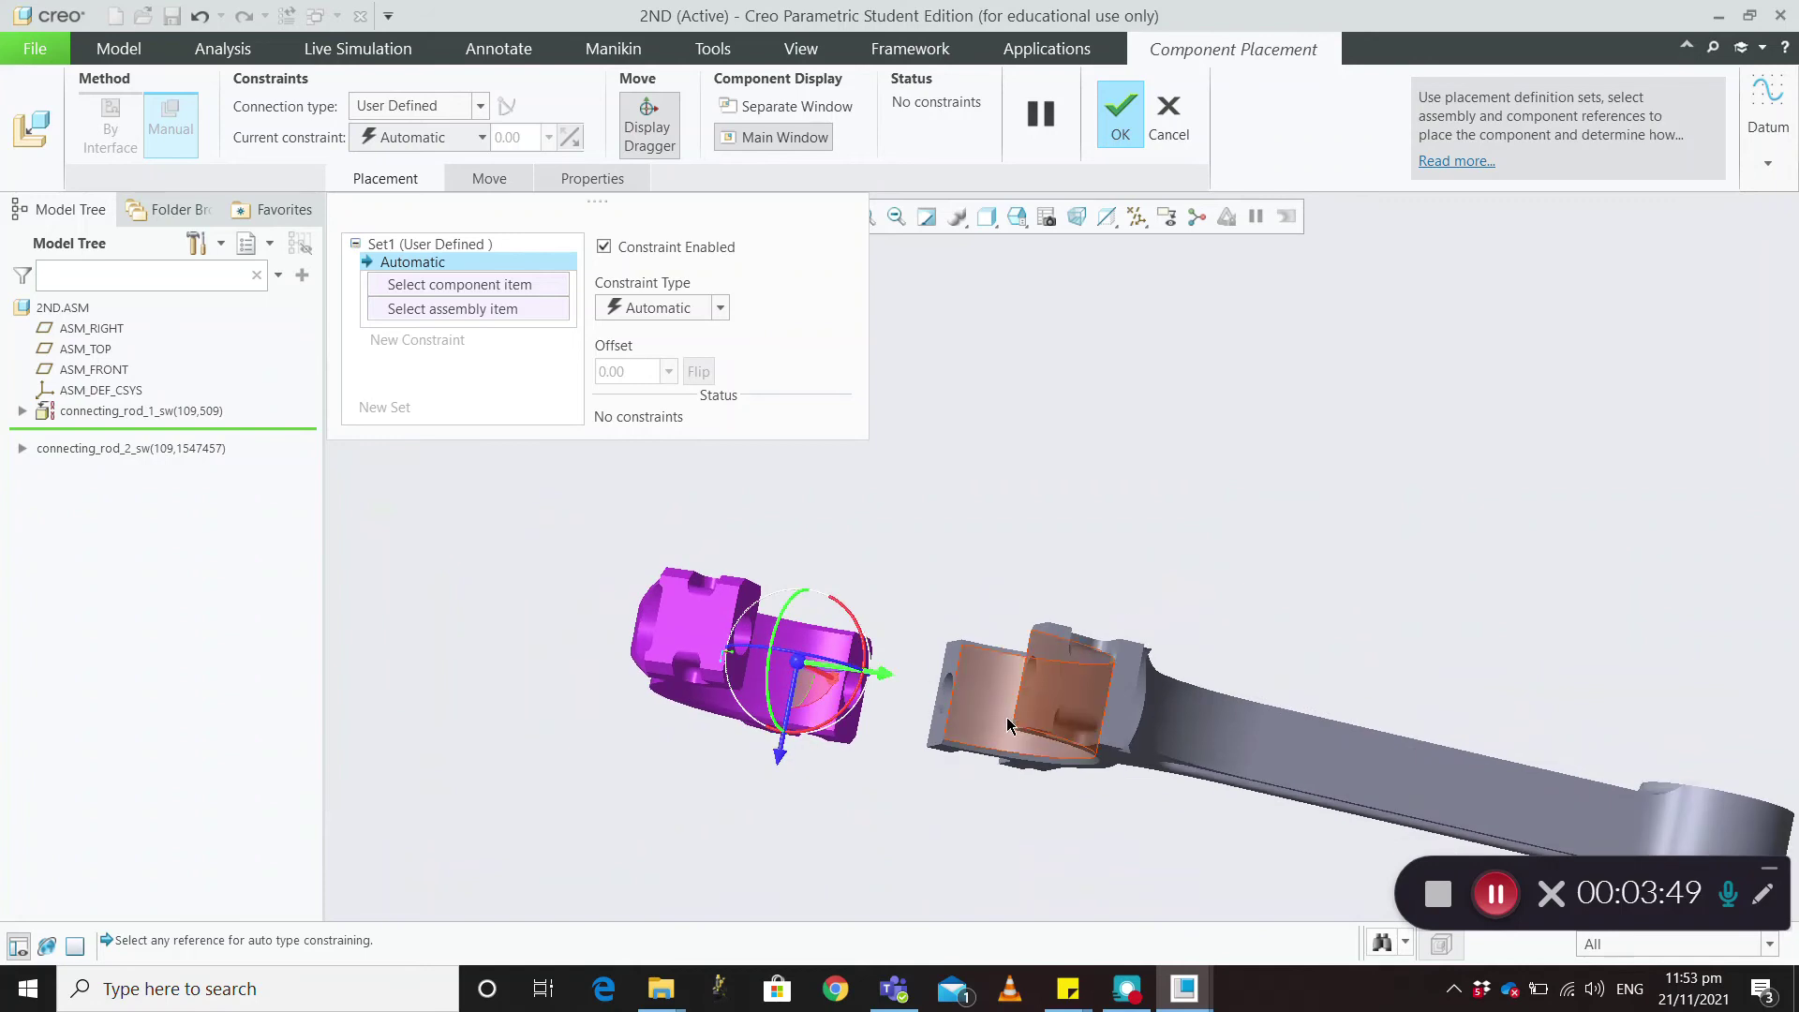
{"action": "scroll", "coordinate": [881, 739], "scroll_direction": "up", "scroll_amount": 2}
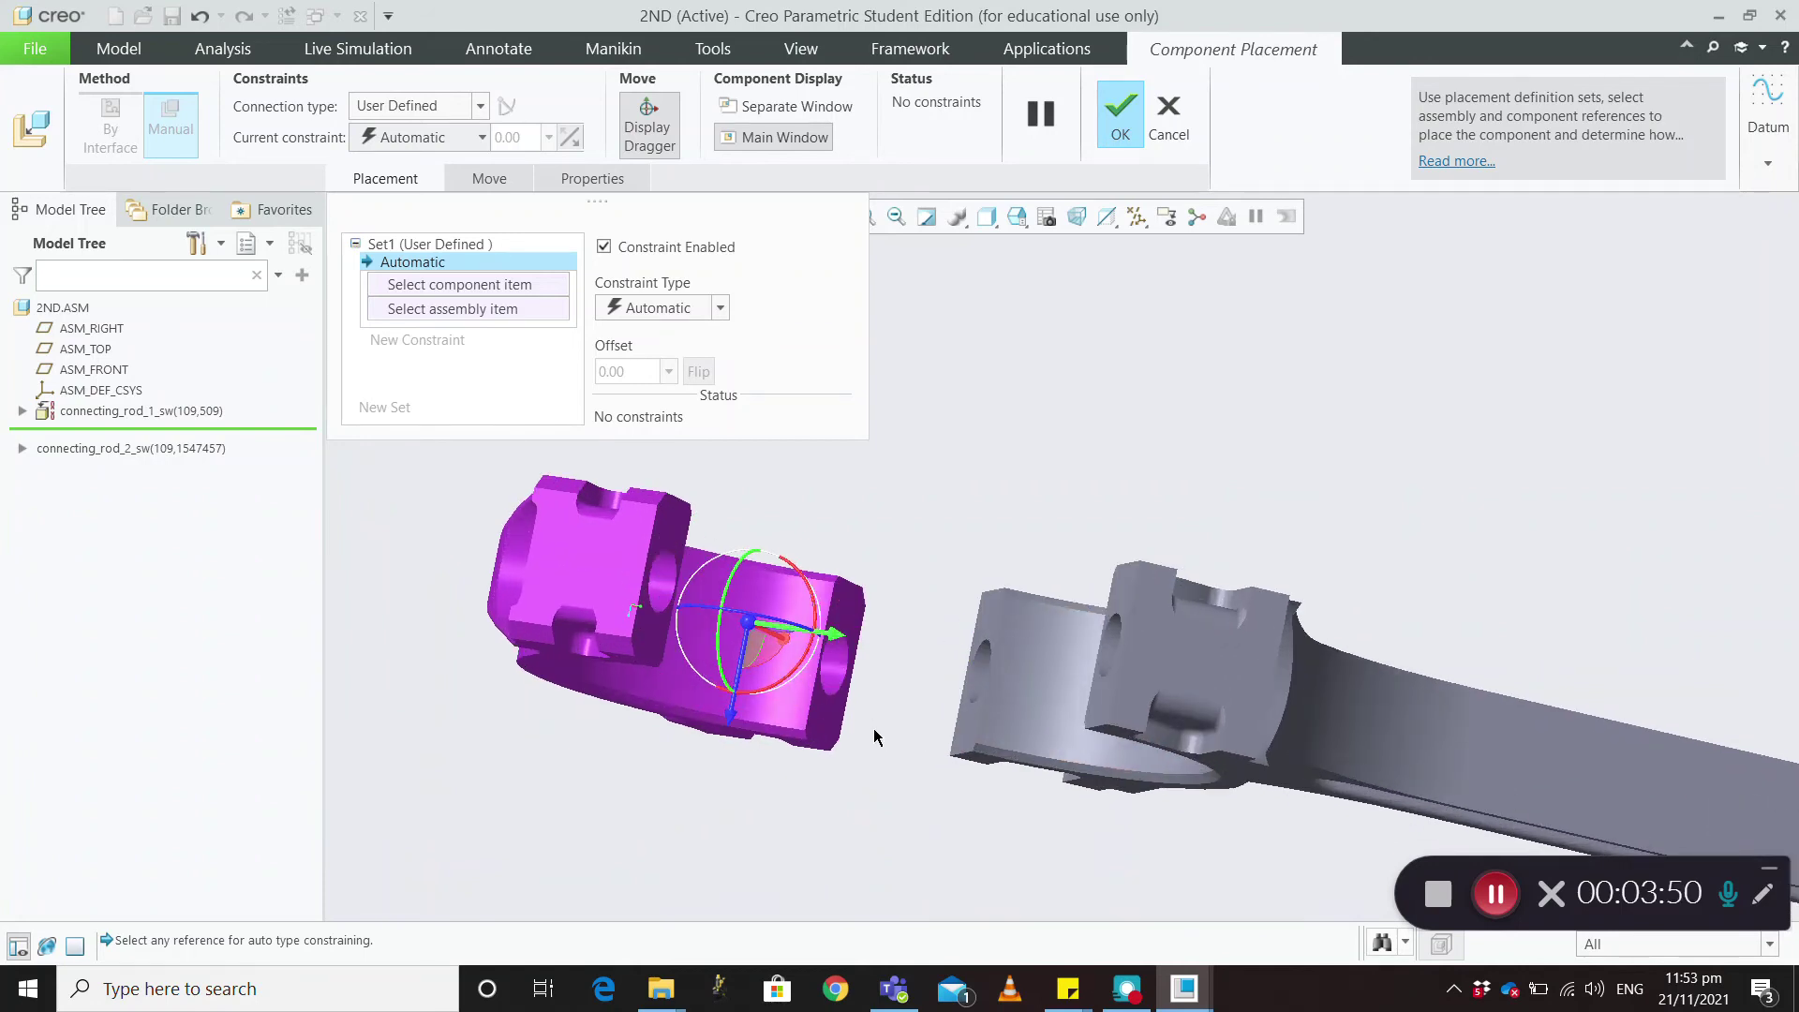
{"action": "middle_click_drag", "start_coordinate": [851, 735], "coordinate": [847, 712]}
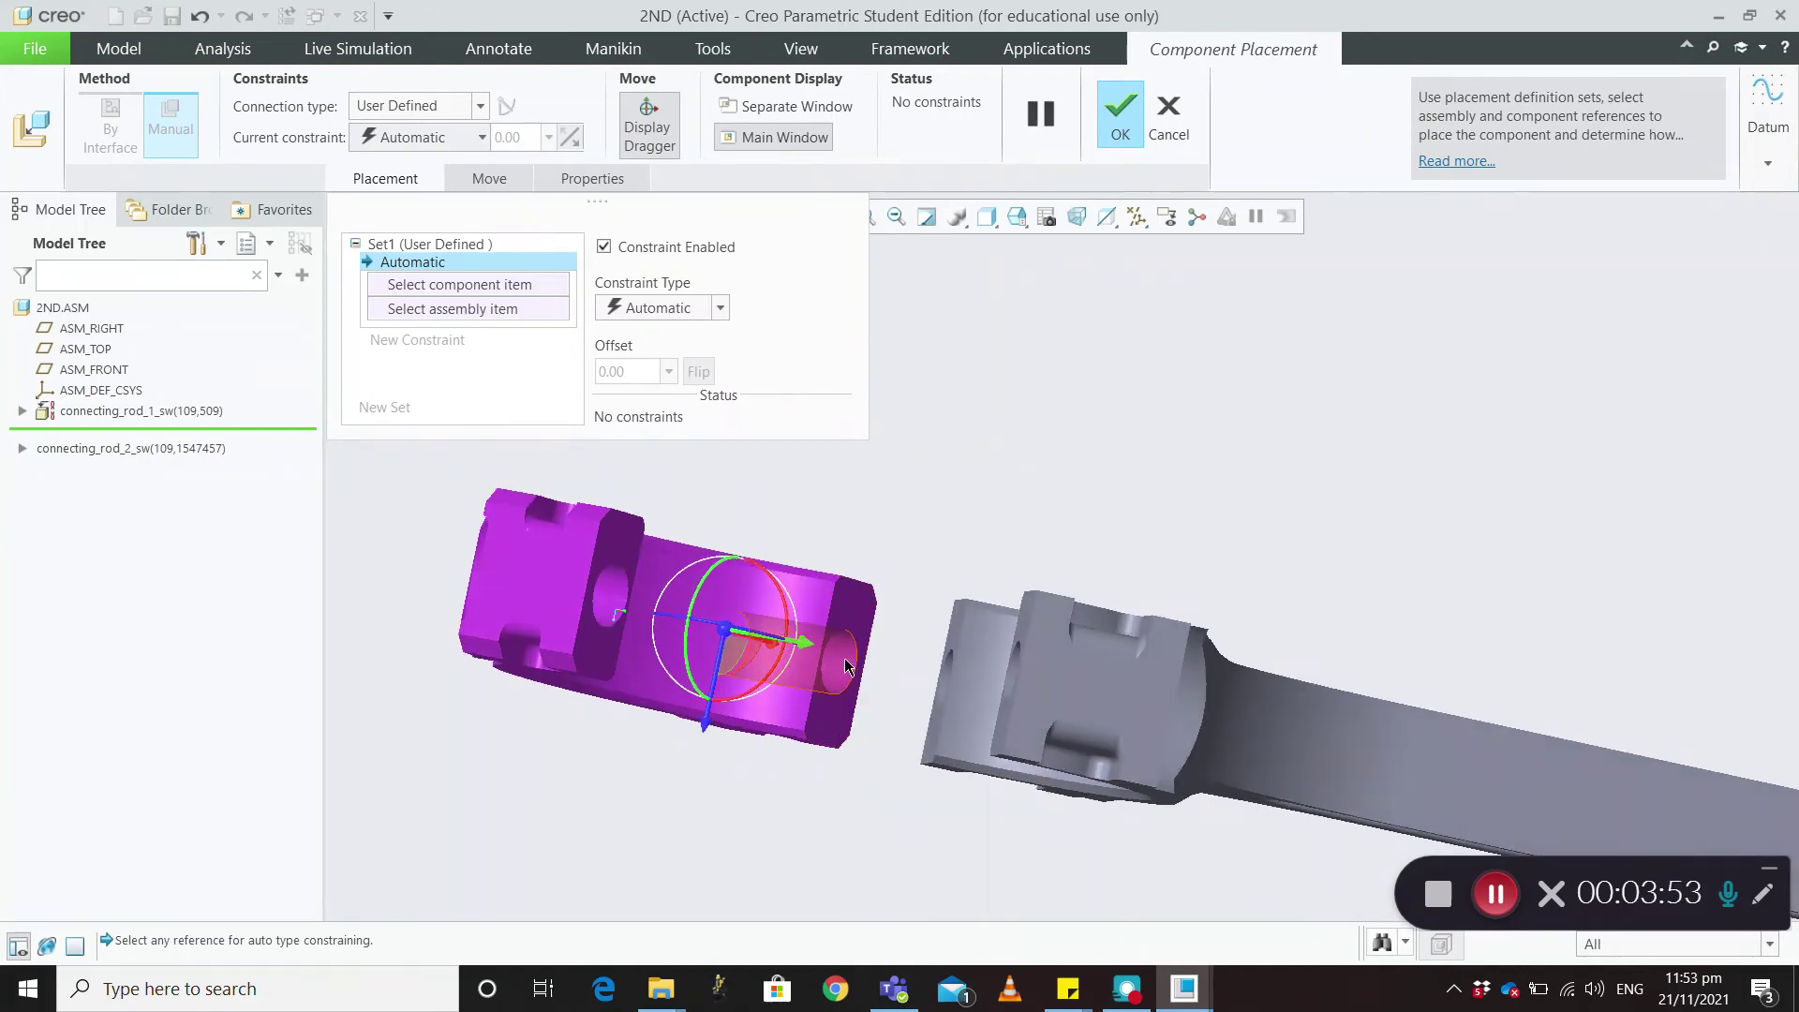
{"action": "left_click", "coordinate": [846, 682]}
Make the cap's hole coincident with the rod's hole, then add another constraint
{"action": "middle_click_drag", "start_coordinate": [870, 707], "coordinate": [967, 729]}
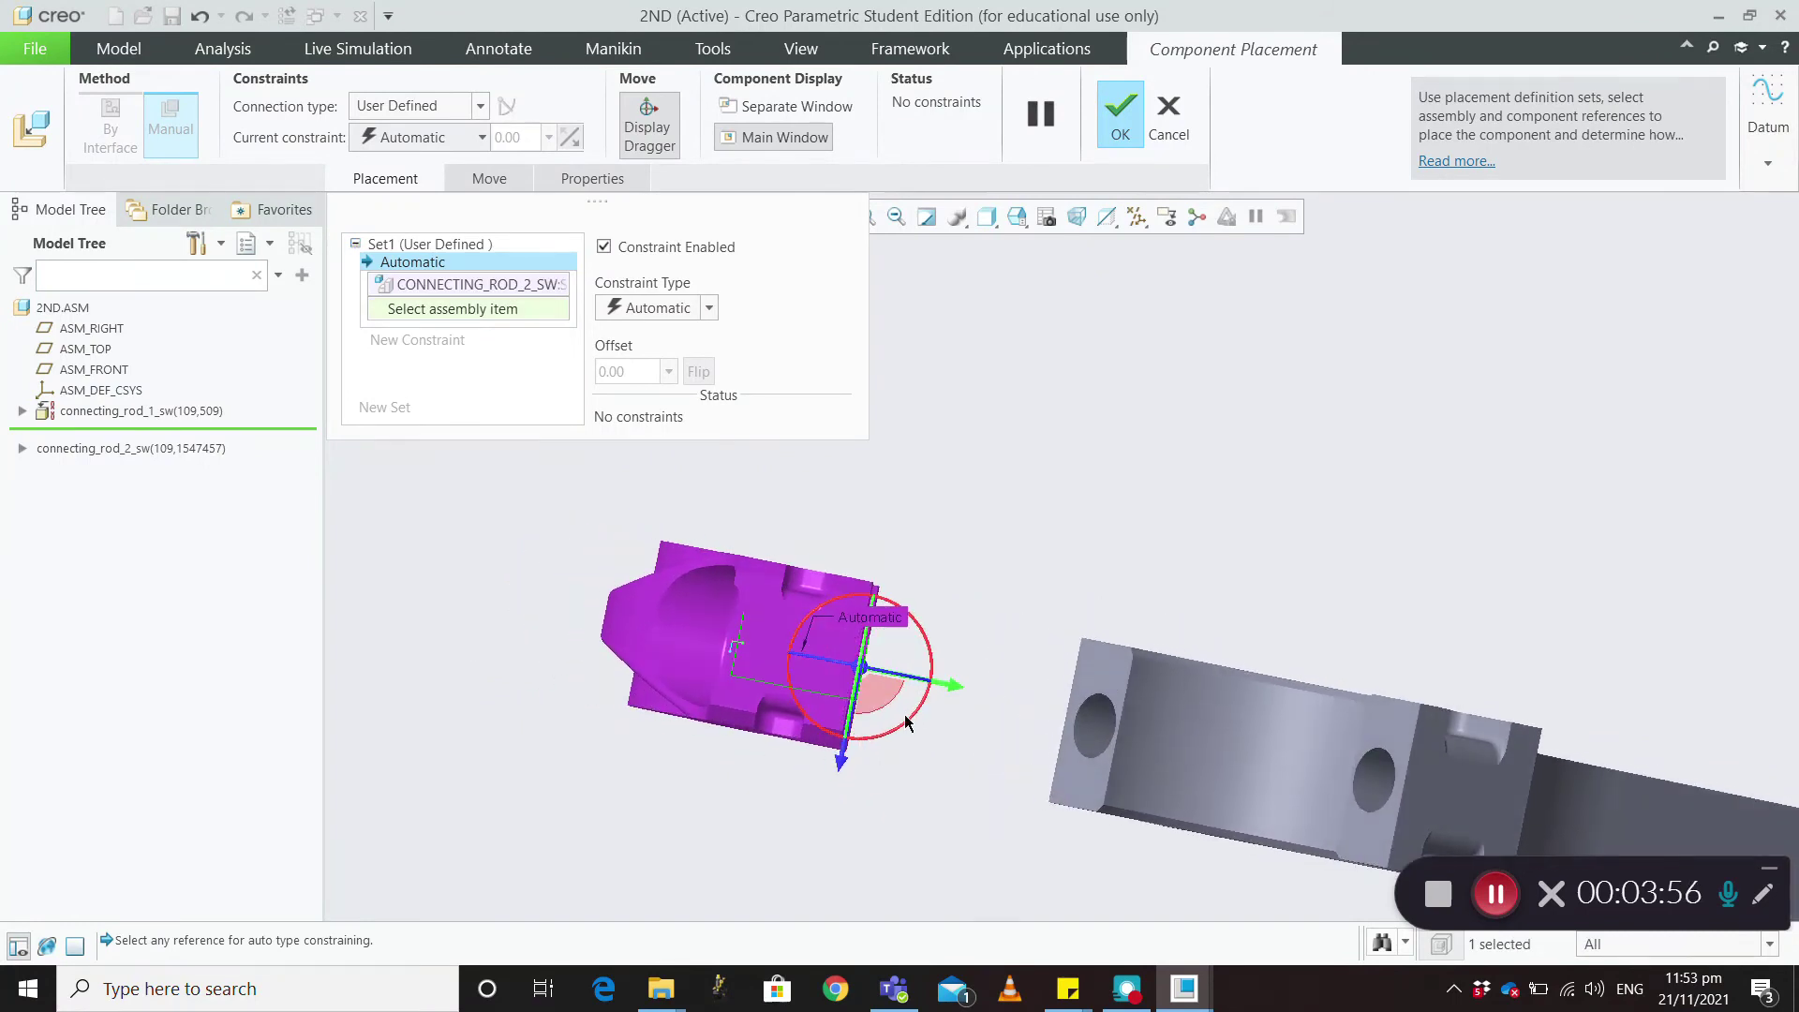
{"action": "left_click", "coordinate": [1087, 731]}
{"action": "scroll", "coordinate": [1073, 754], "scroll_direction": "down", "scroll_amount": 3}
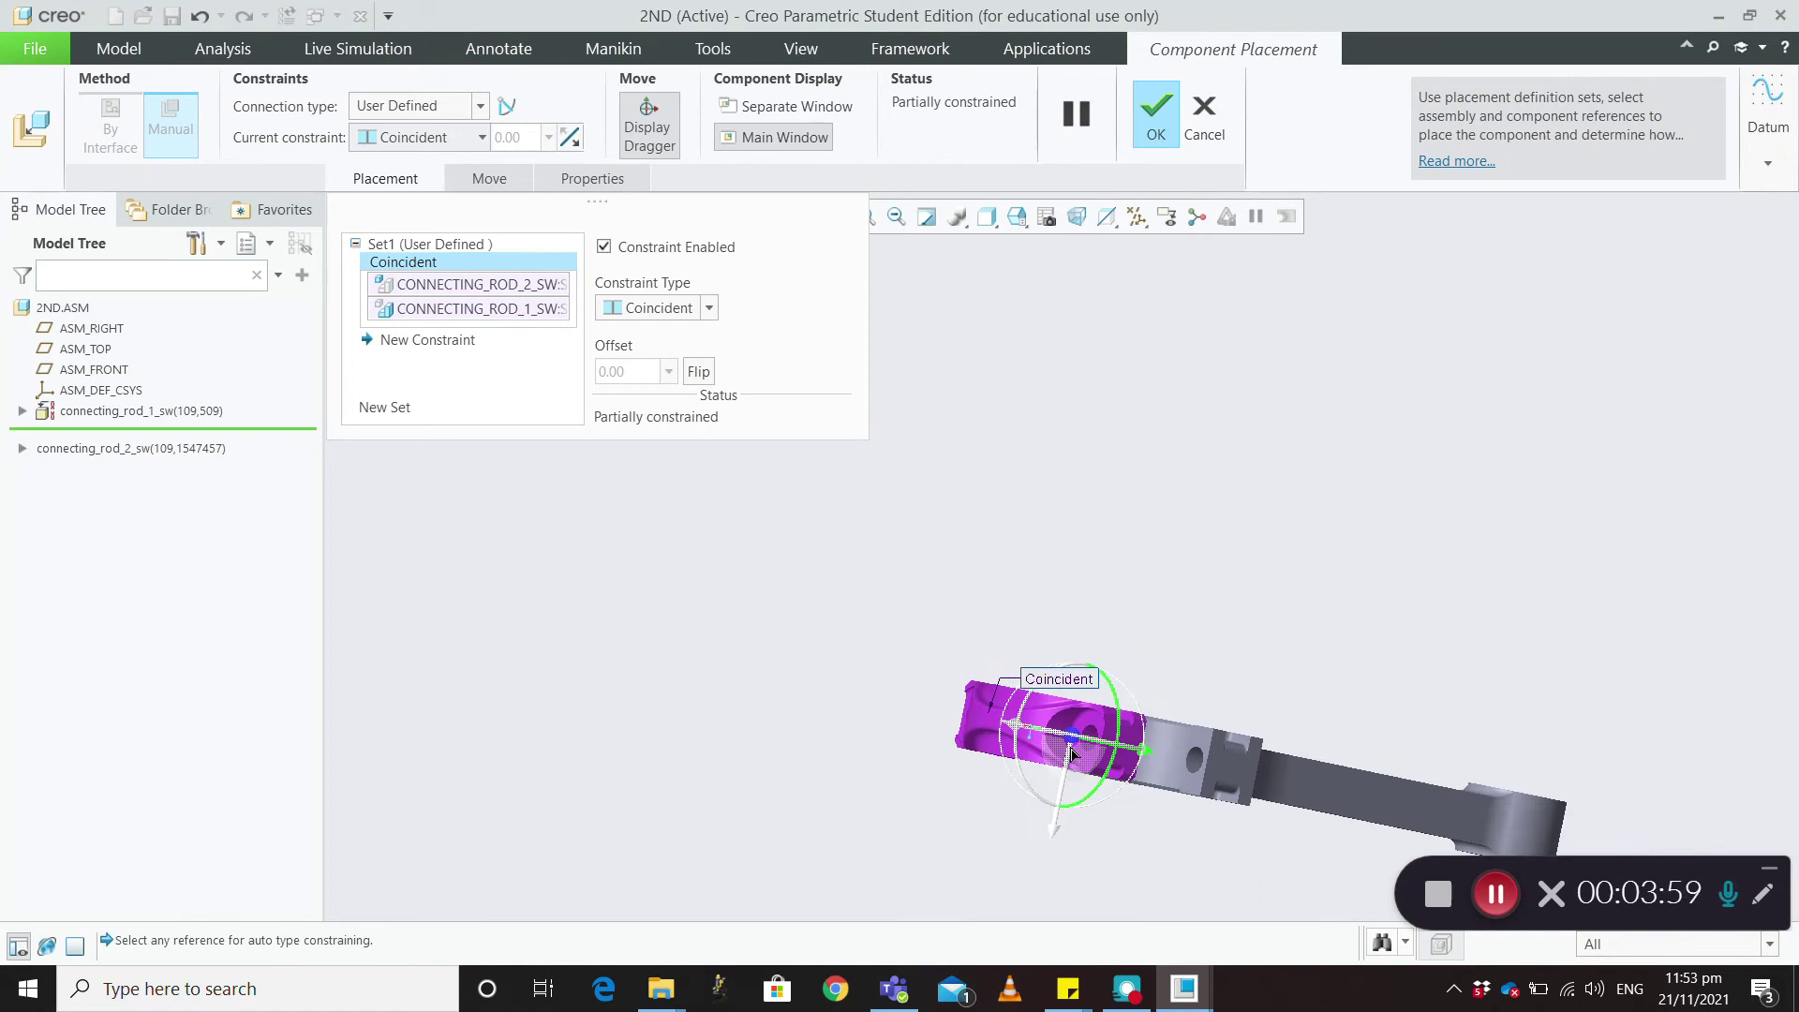
{"action": "middle_click_drag", "start_coordinate": [1068, 769], "coordinate": [1115, 674]}
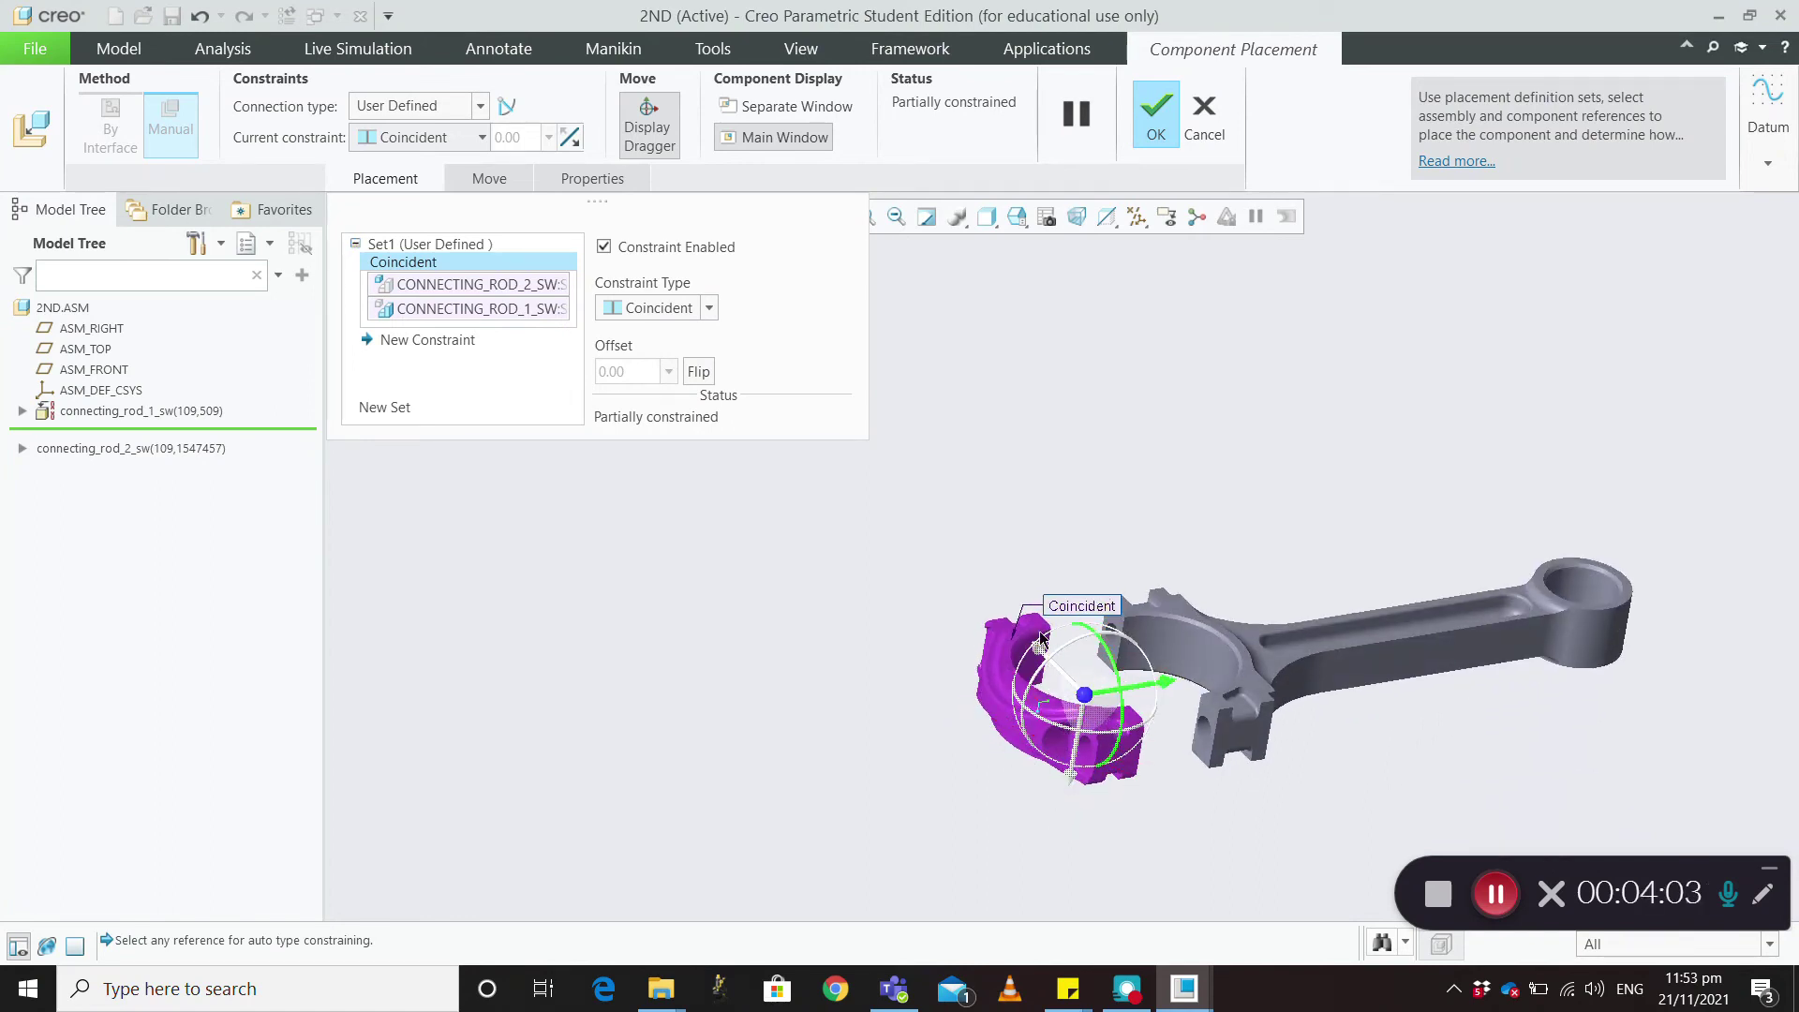
{"action": "left_click", "coordinate": [440, 341]}
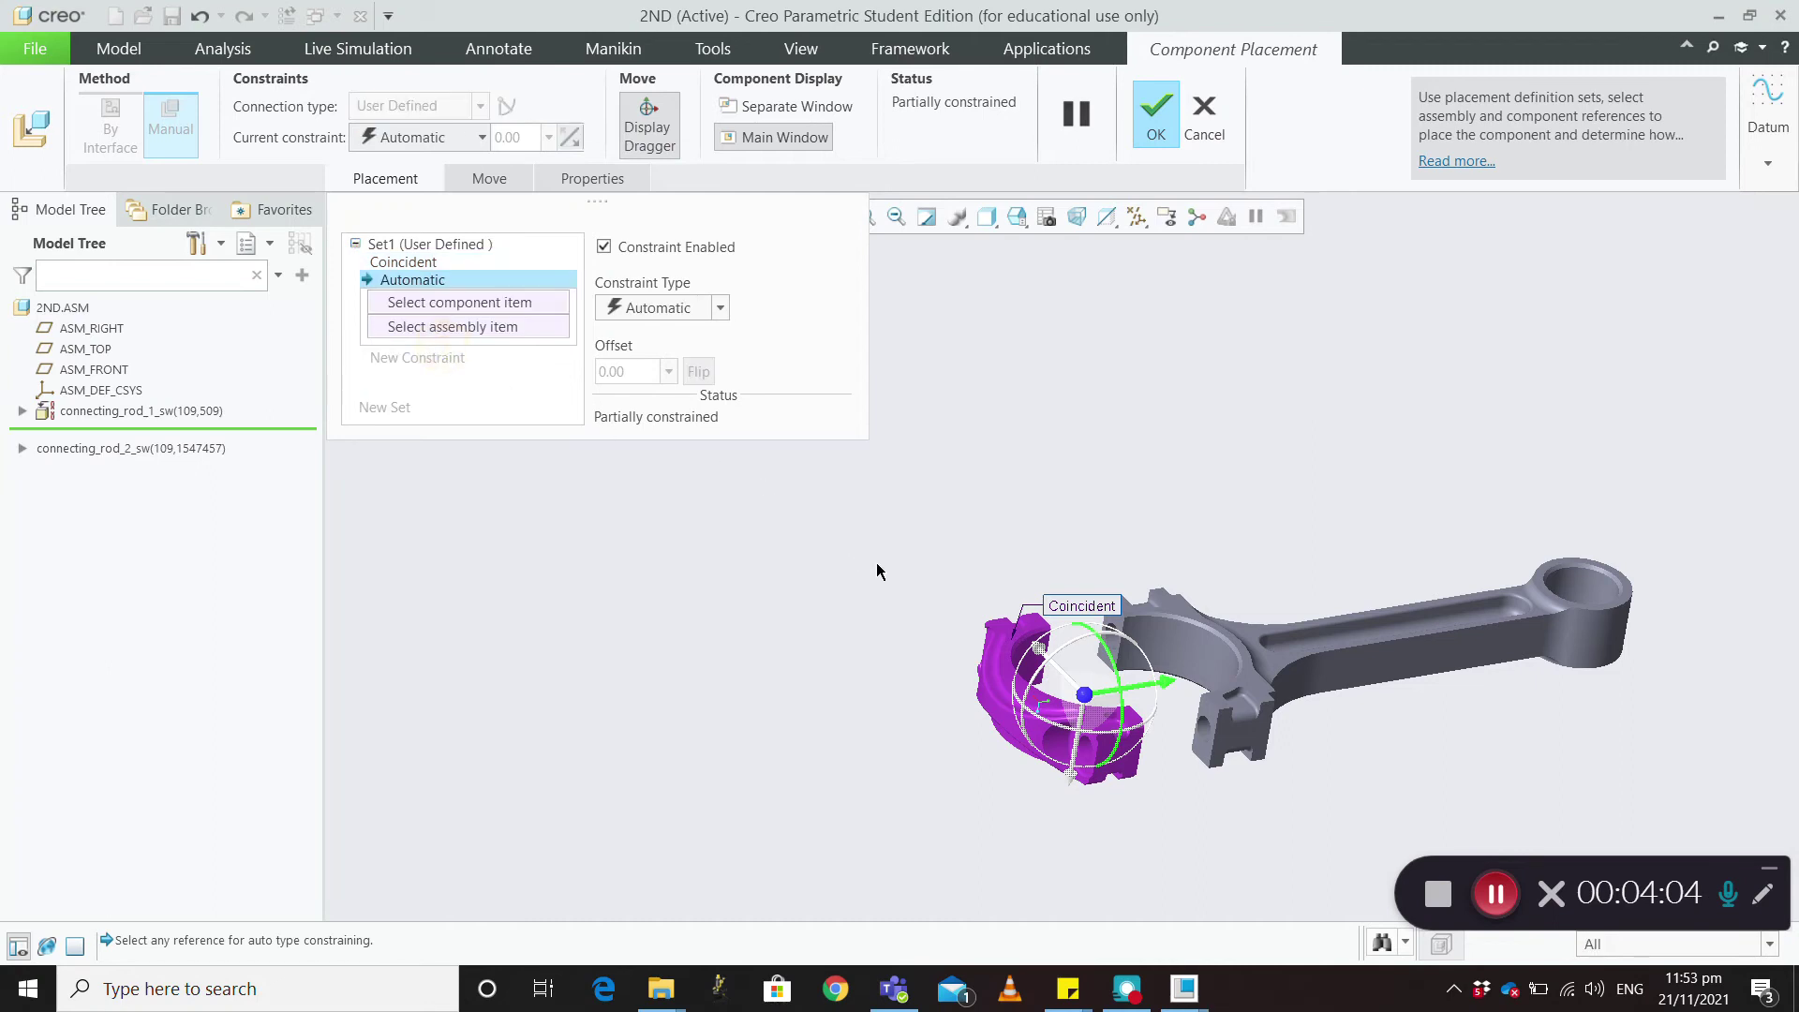
Make the cap's mating face coincident with the rod's mating face
{"action": "middle_click_drag", "start_coordinate": [877, 571], "coordinate": [824, 618]}
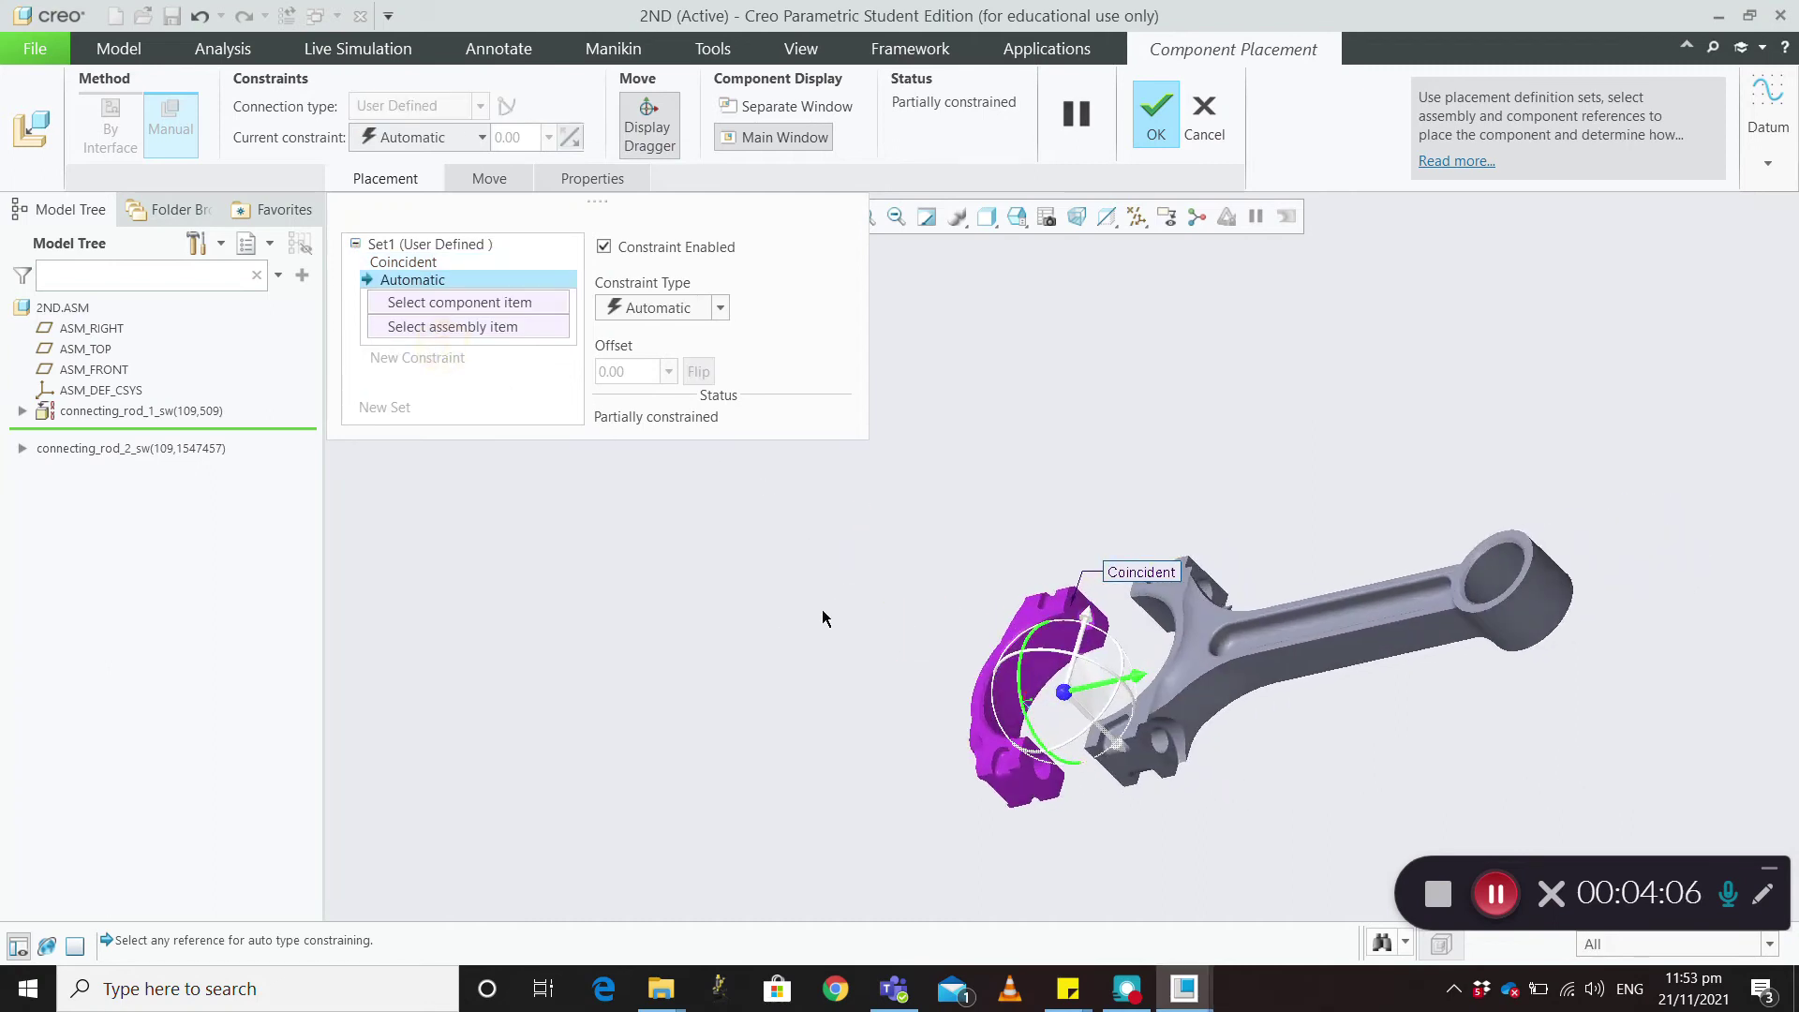
{"action": "left_click", "coordinate": [1073, 609]}
{"action": "mouse_move", "coordinate": [1073, 609]}
{"action": "middle_mouse_down"}
{"action": "mouse_move", "coordinate": [1056, 522]}
{"action": "mouse_move", "coordinate": [1104, 610]}
{"action": "middle_mouse_up"}
{"action": "left_click", "coordinate": [1136, 585]}
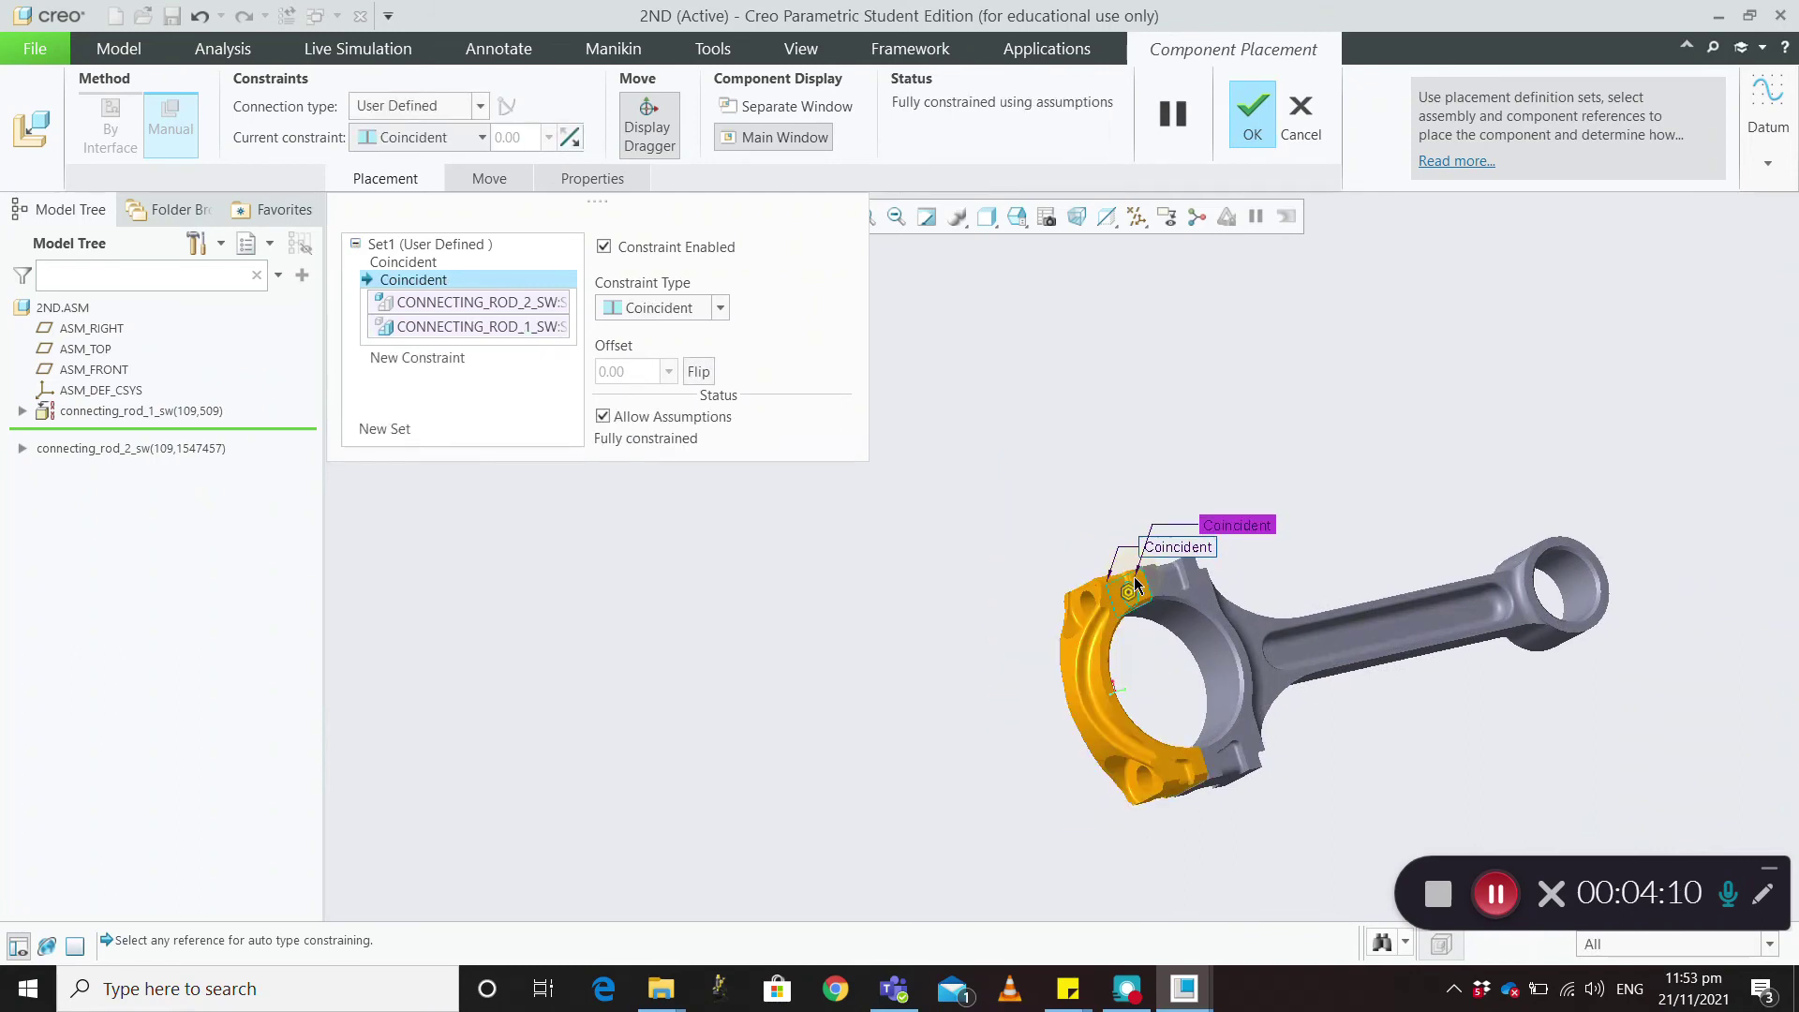
{"action": "middle_click_drag", "start_coordinate": [1151, 703], "coordinate": [1144, 610]}
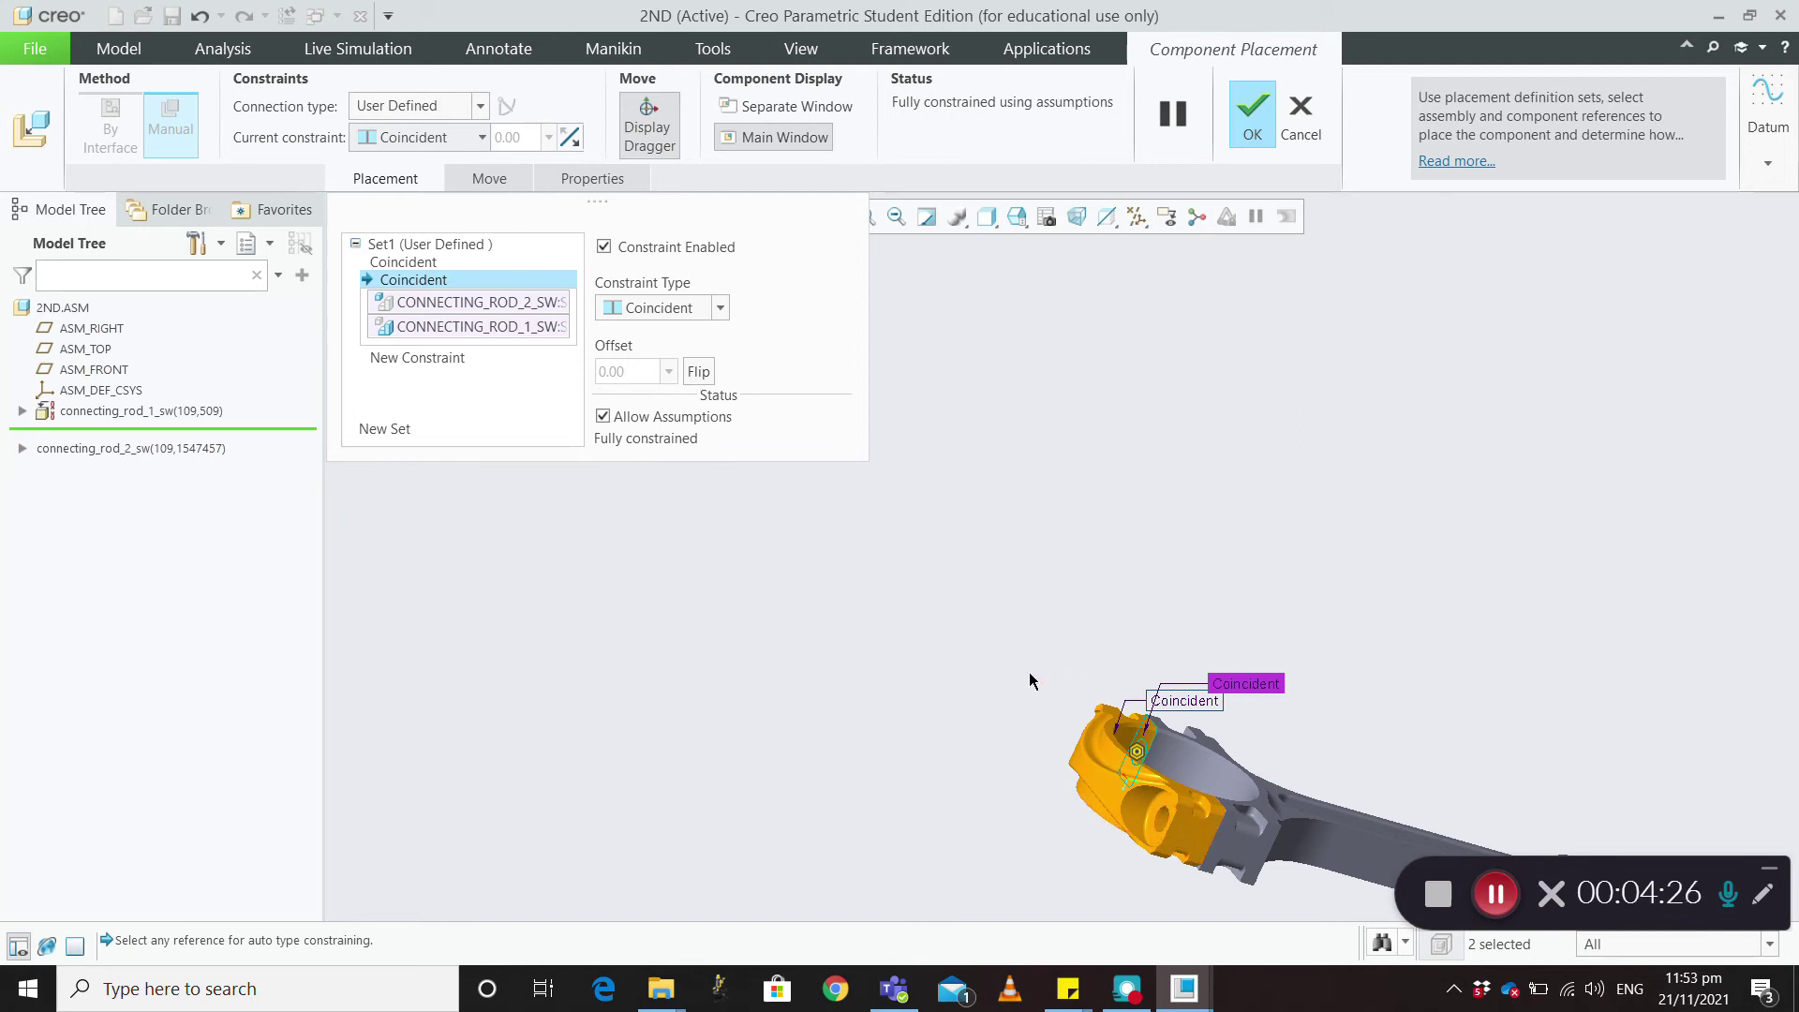
Turn off Allow Assumptions and rotate the rod cap about its constrained axis with the dragger
{"action": "middle_click_drag", "start_coordinate": [984, 667], "coordinate": [939, 645]}
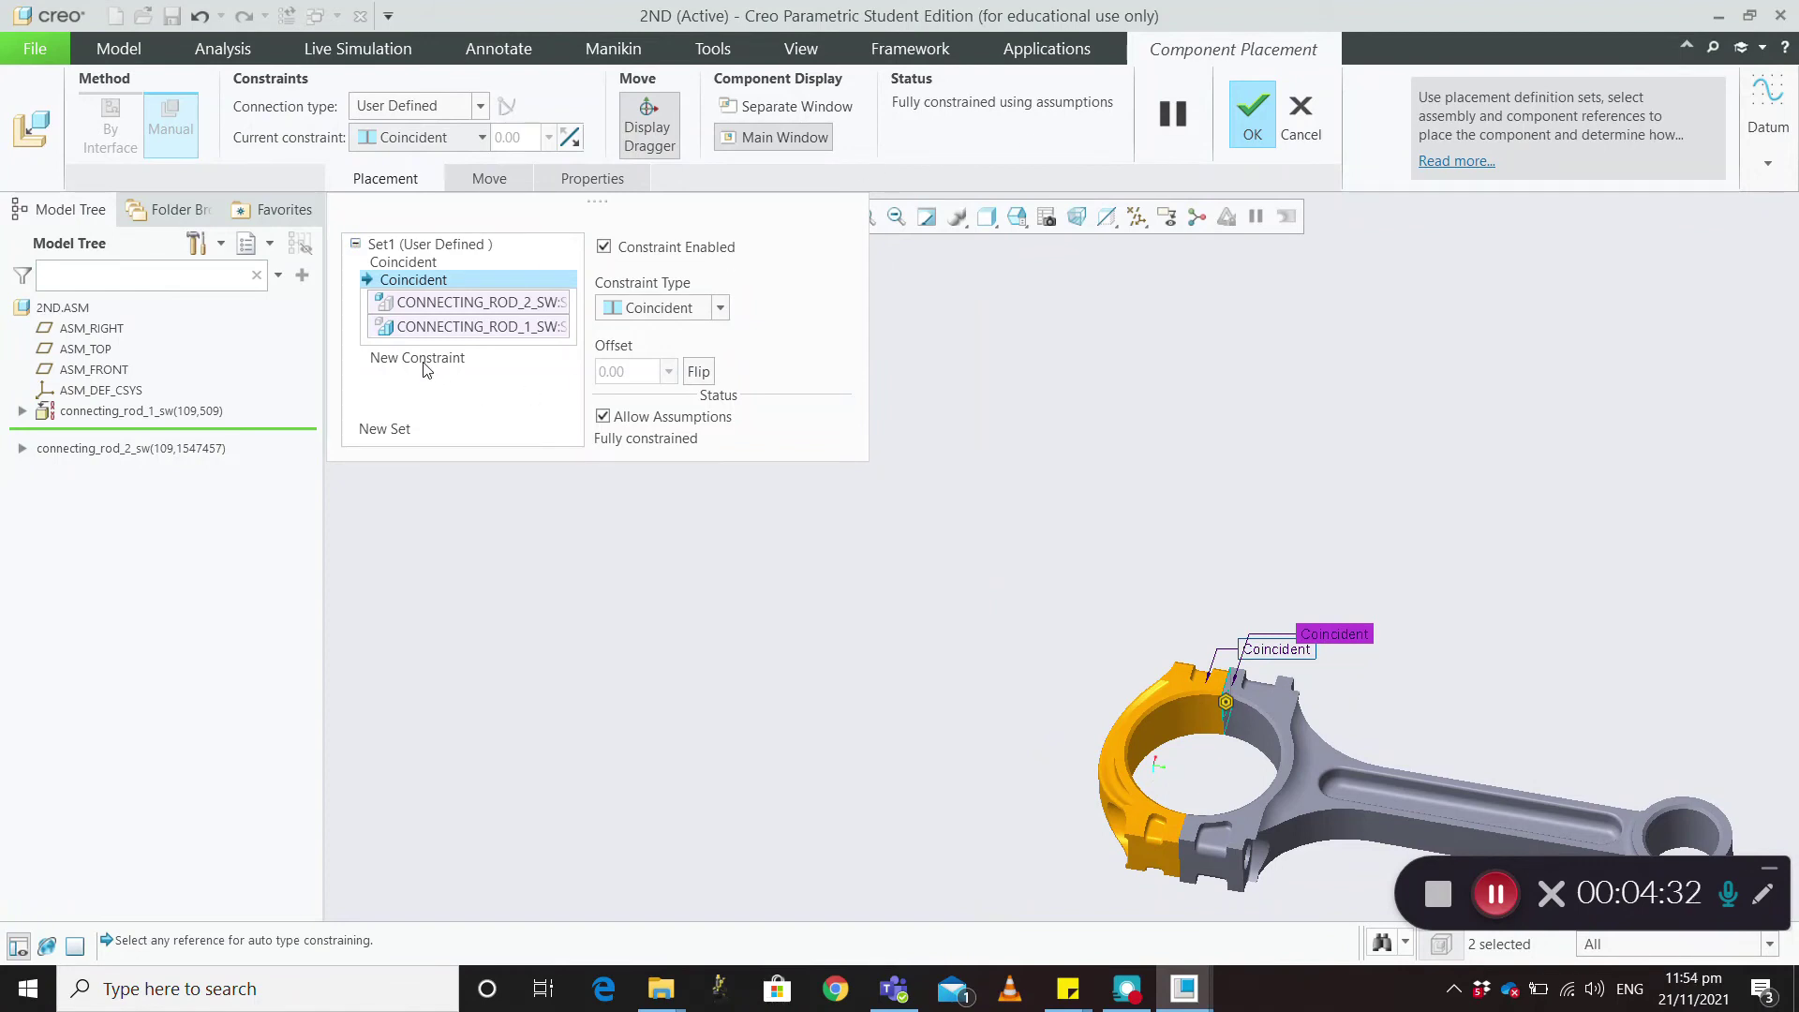
{"action": "left_click", "coordinate": [604, 416]}
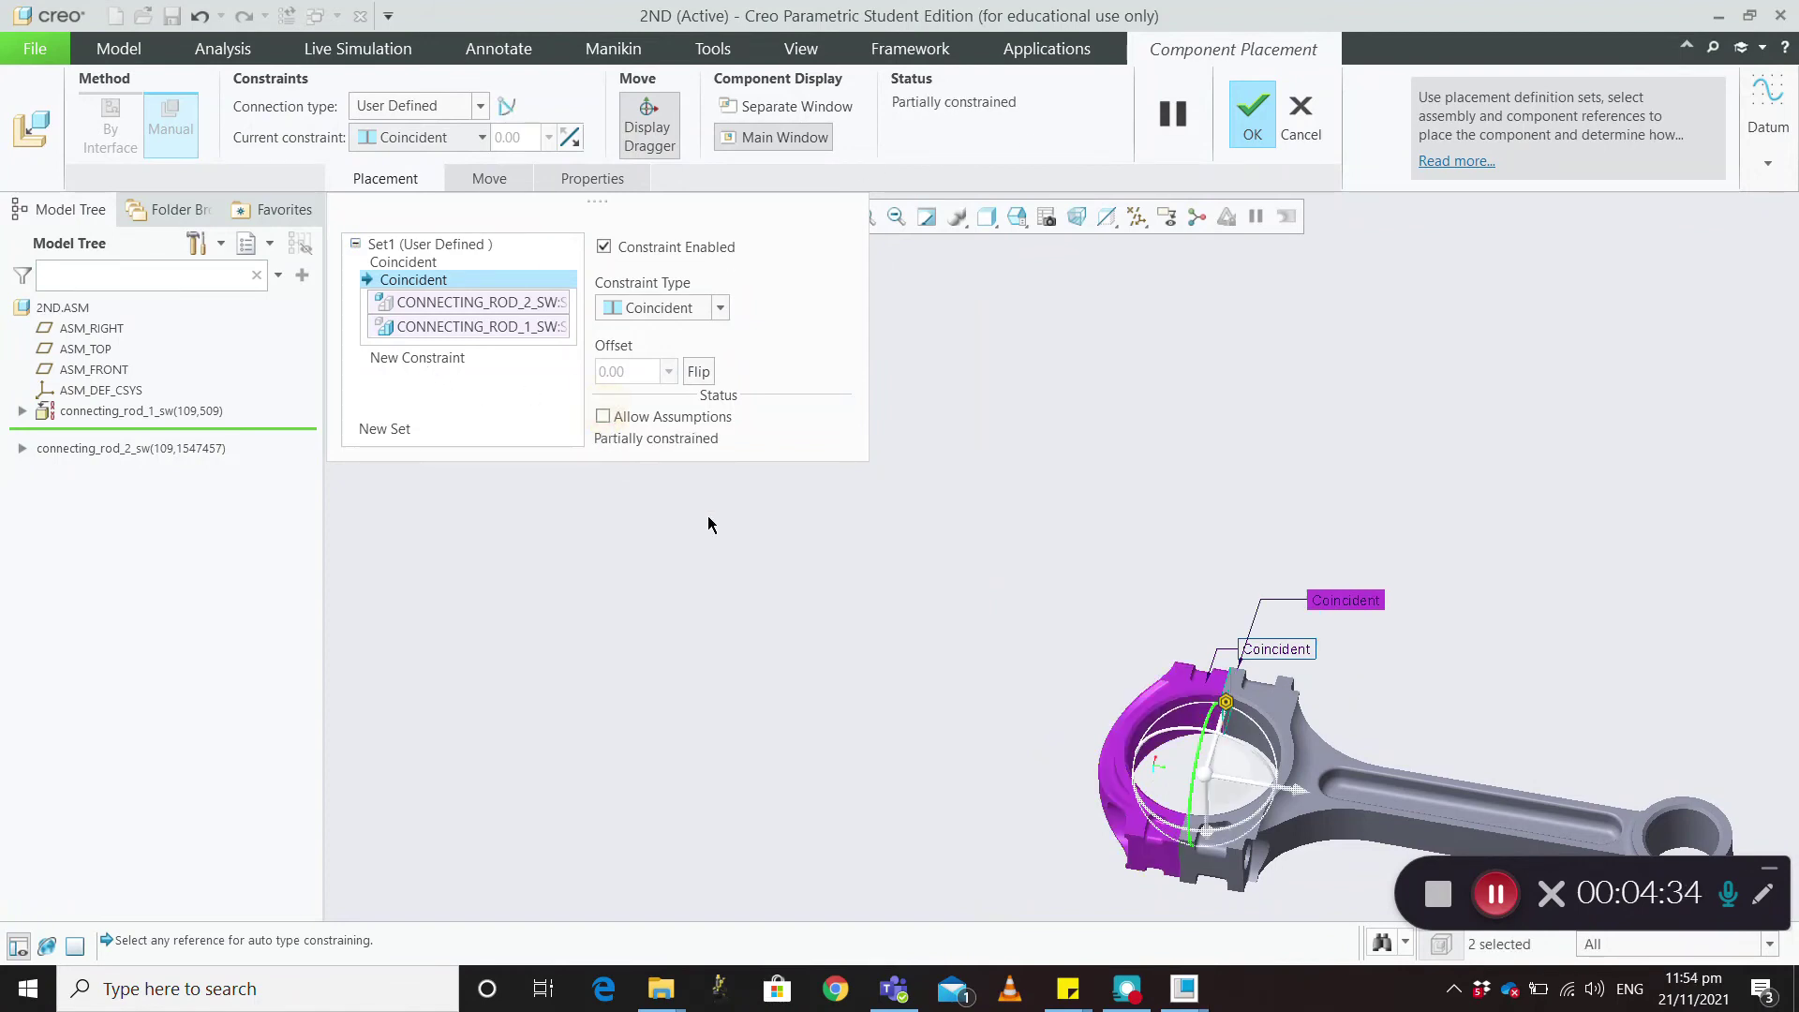
{"action": "middle_click_drag", "start_coordinate": [934, 653], "coordinate": [1049, 654]}
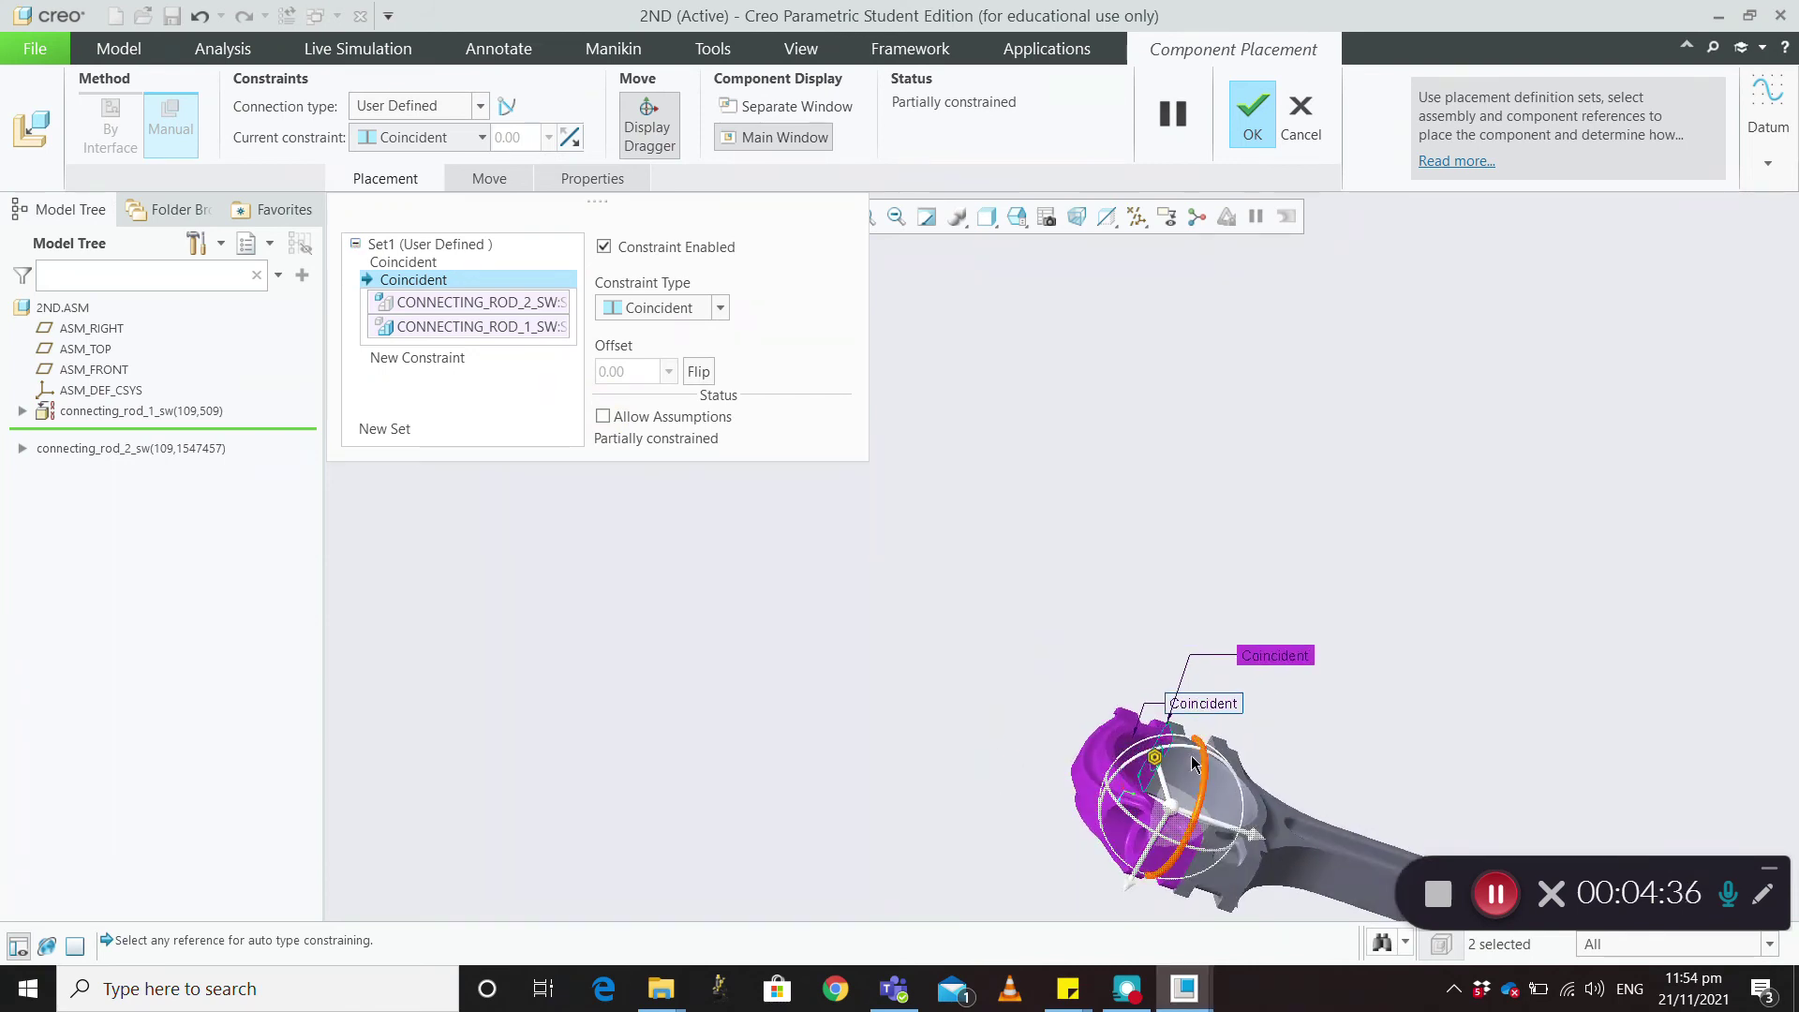
{"action": "left_click_drag", "start_coordinate": [1208, 774], "coordinate": [1213, 704]}
Add an Oriented constraint between the rod cap and the connecting rod, fully constraining it
{"action": "left_click", "coordinate": [454, 364]}
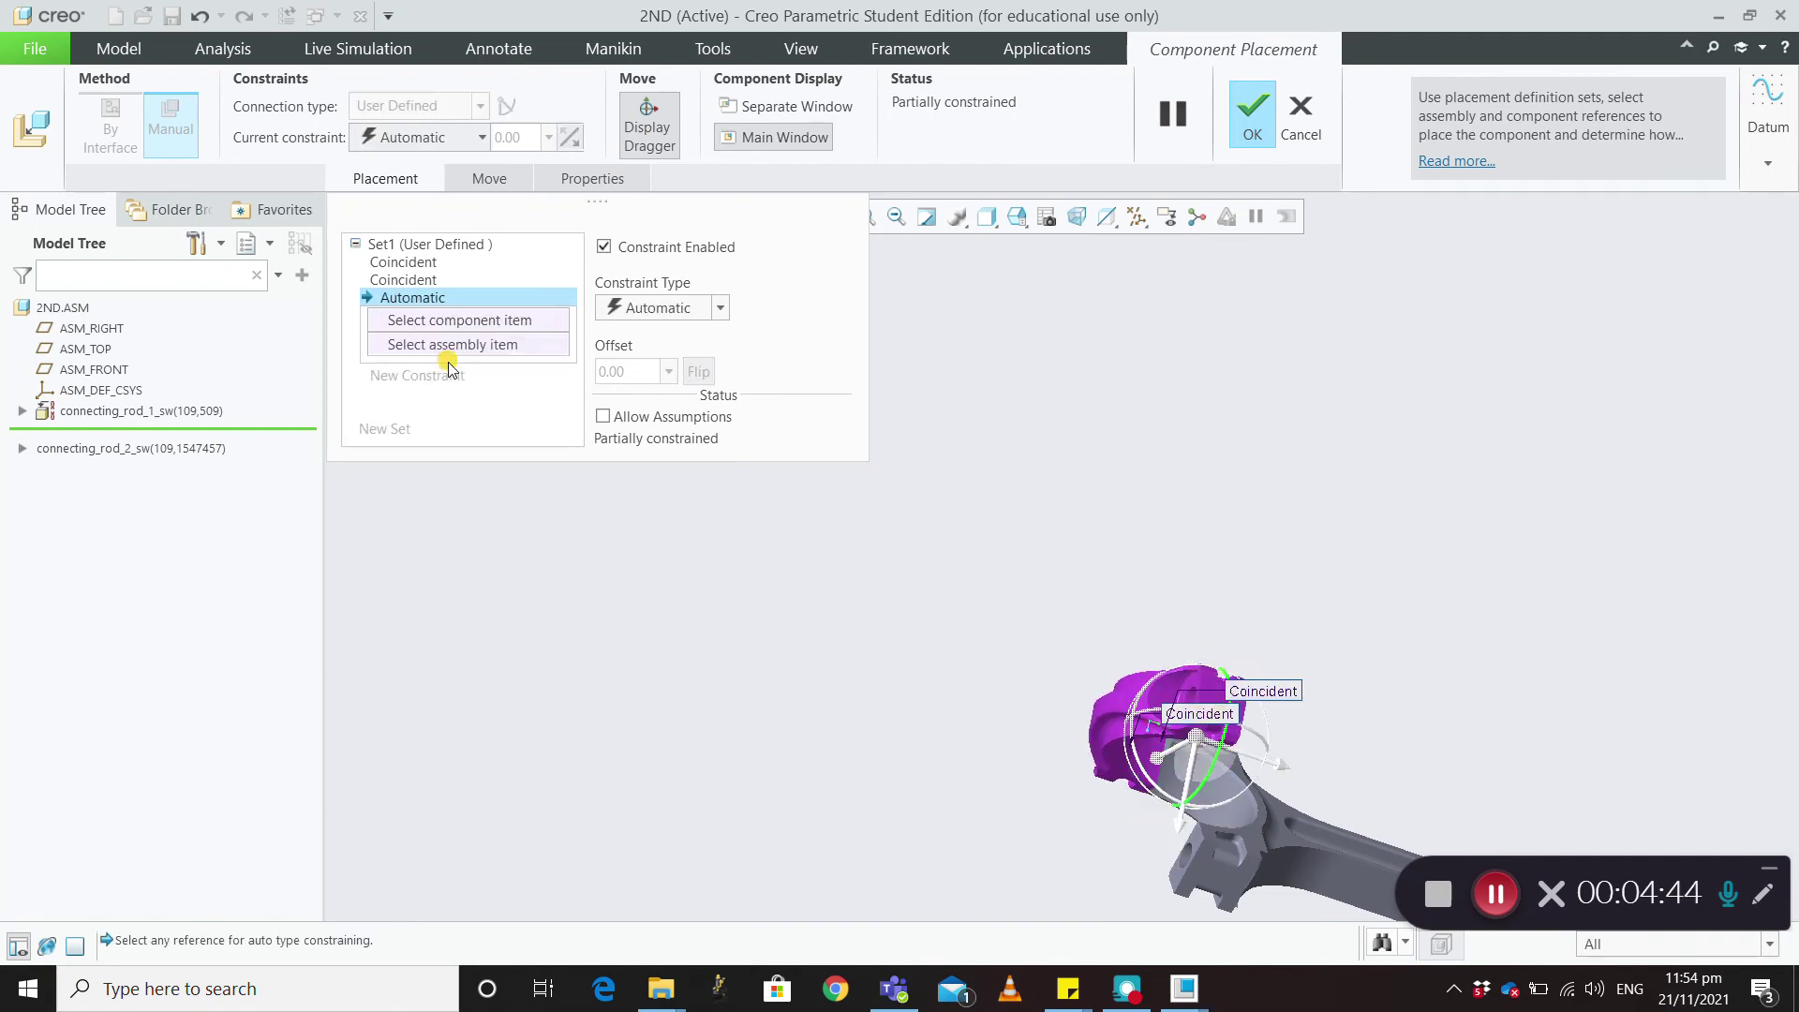
{"action": "middle_click_drag", "start_coordinate": [1390, 709], "coordinate": [1425, 727]}
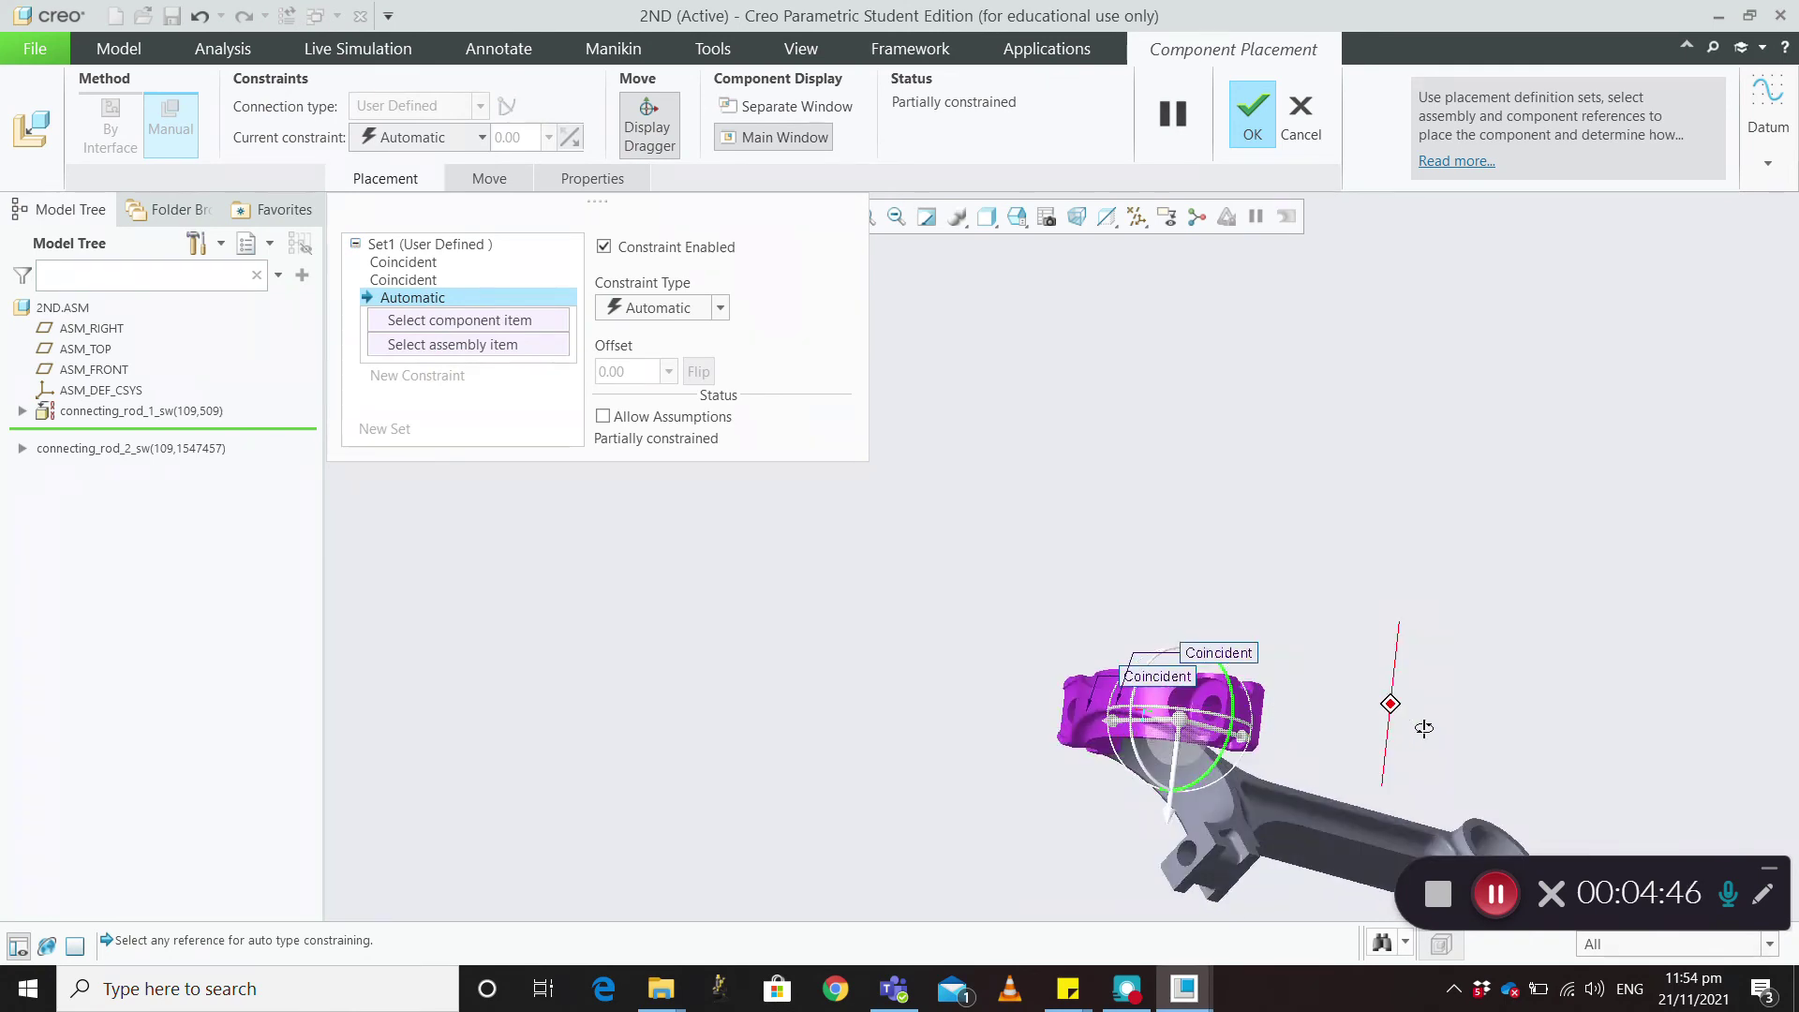
{"action": "left_click", "coordinate": [1207, 701]}
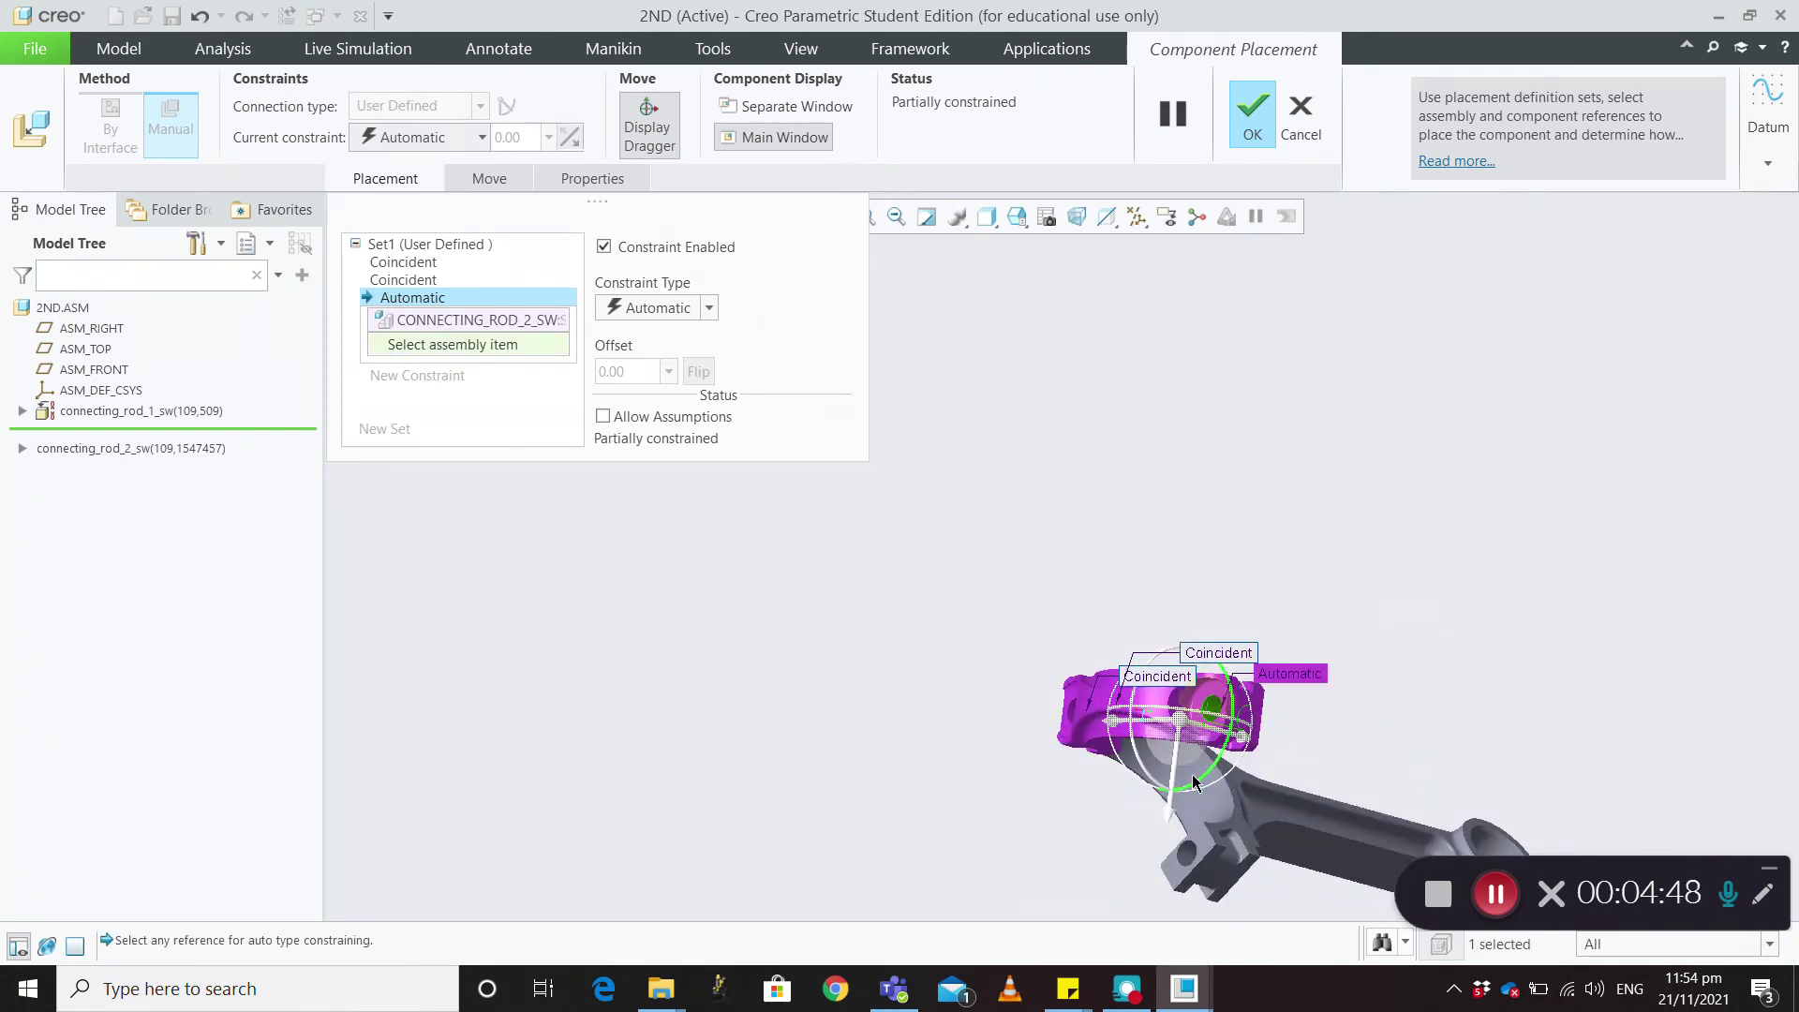
{"action": "left_click", "coordinate": [1188, 853]}
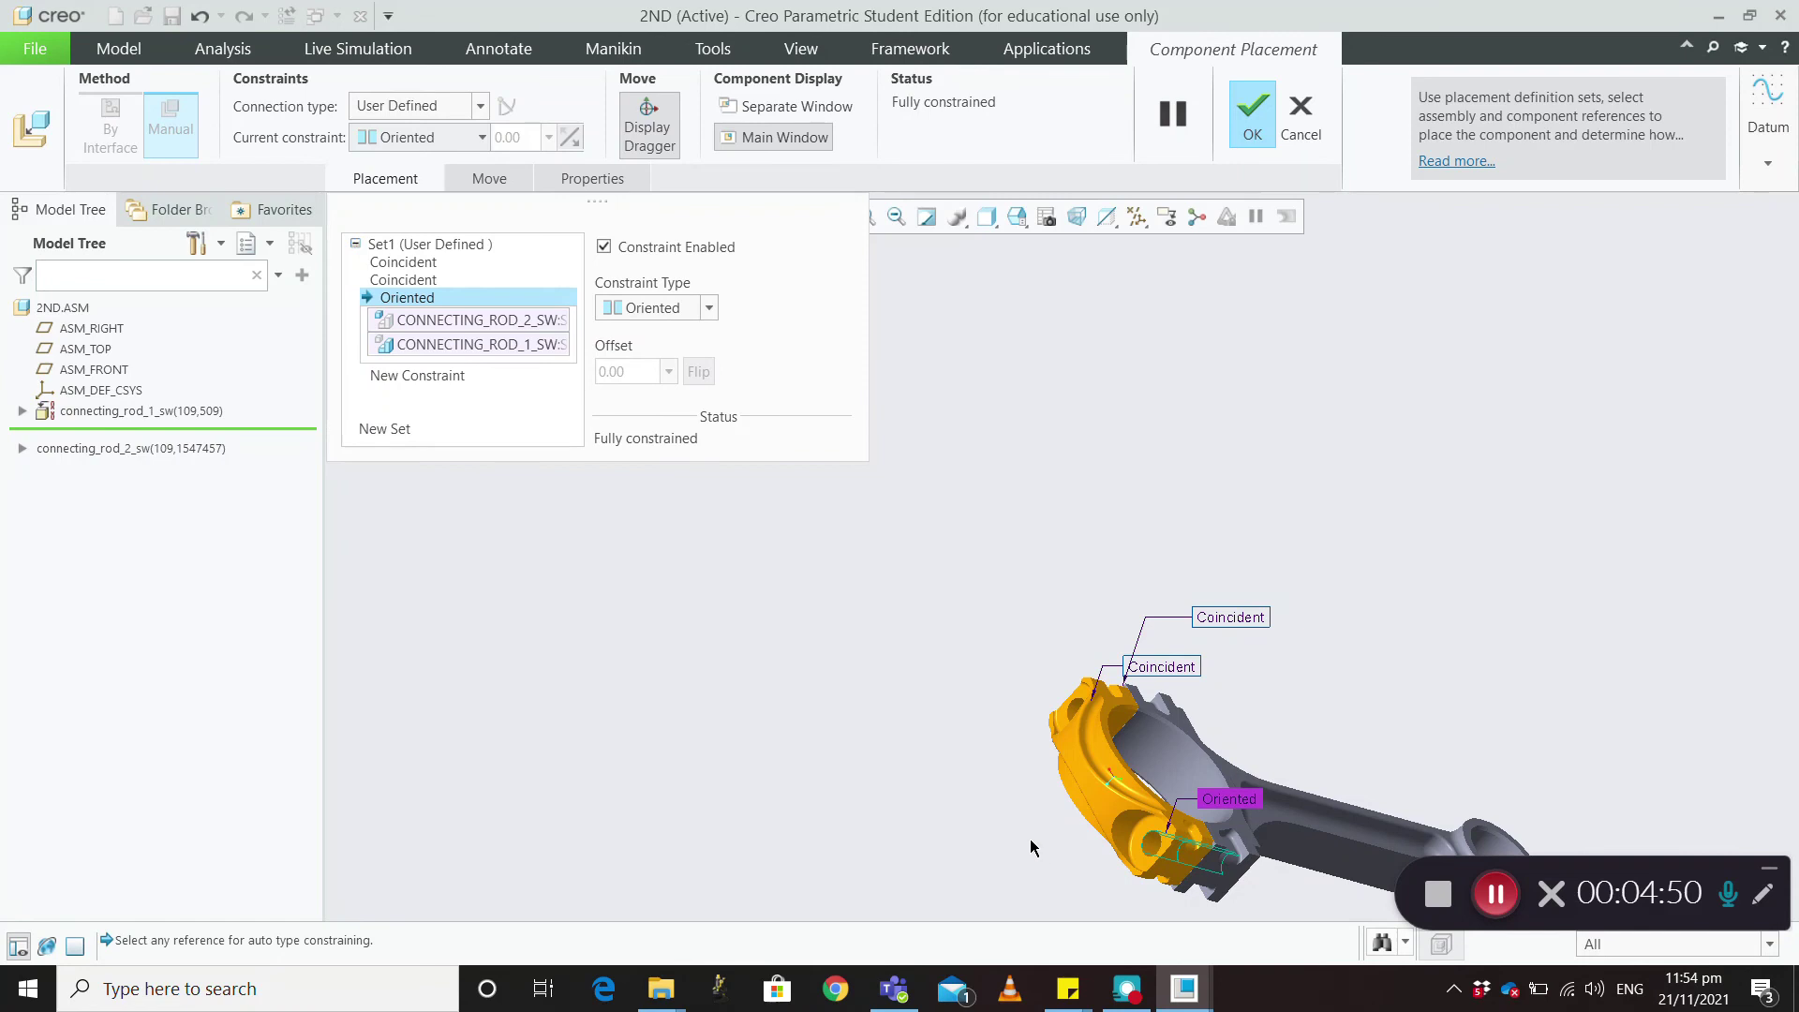
Confirm the rod cap placement, reorient the assembly view, and launch Assemble to browse the engine parts folder
{"action": "left_click", "coordinate": [1253, 115]}
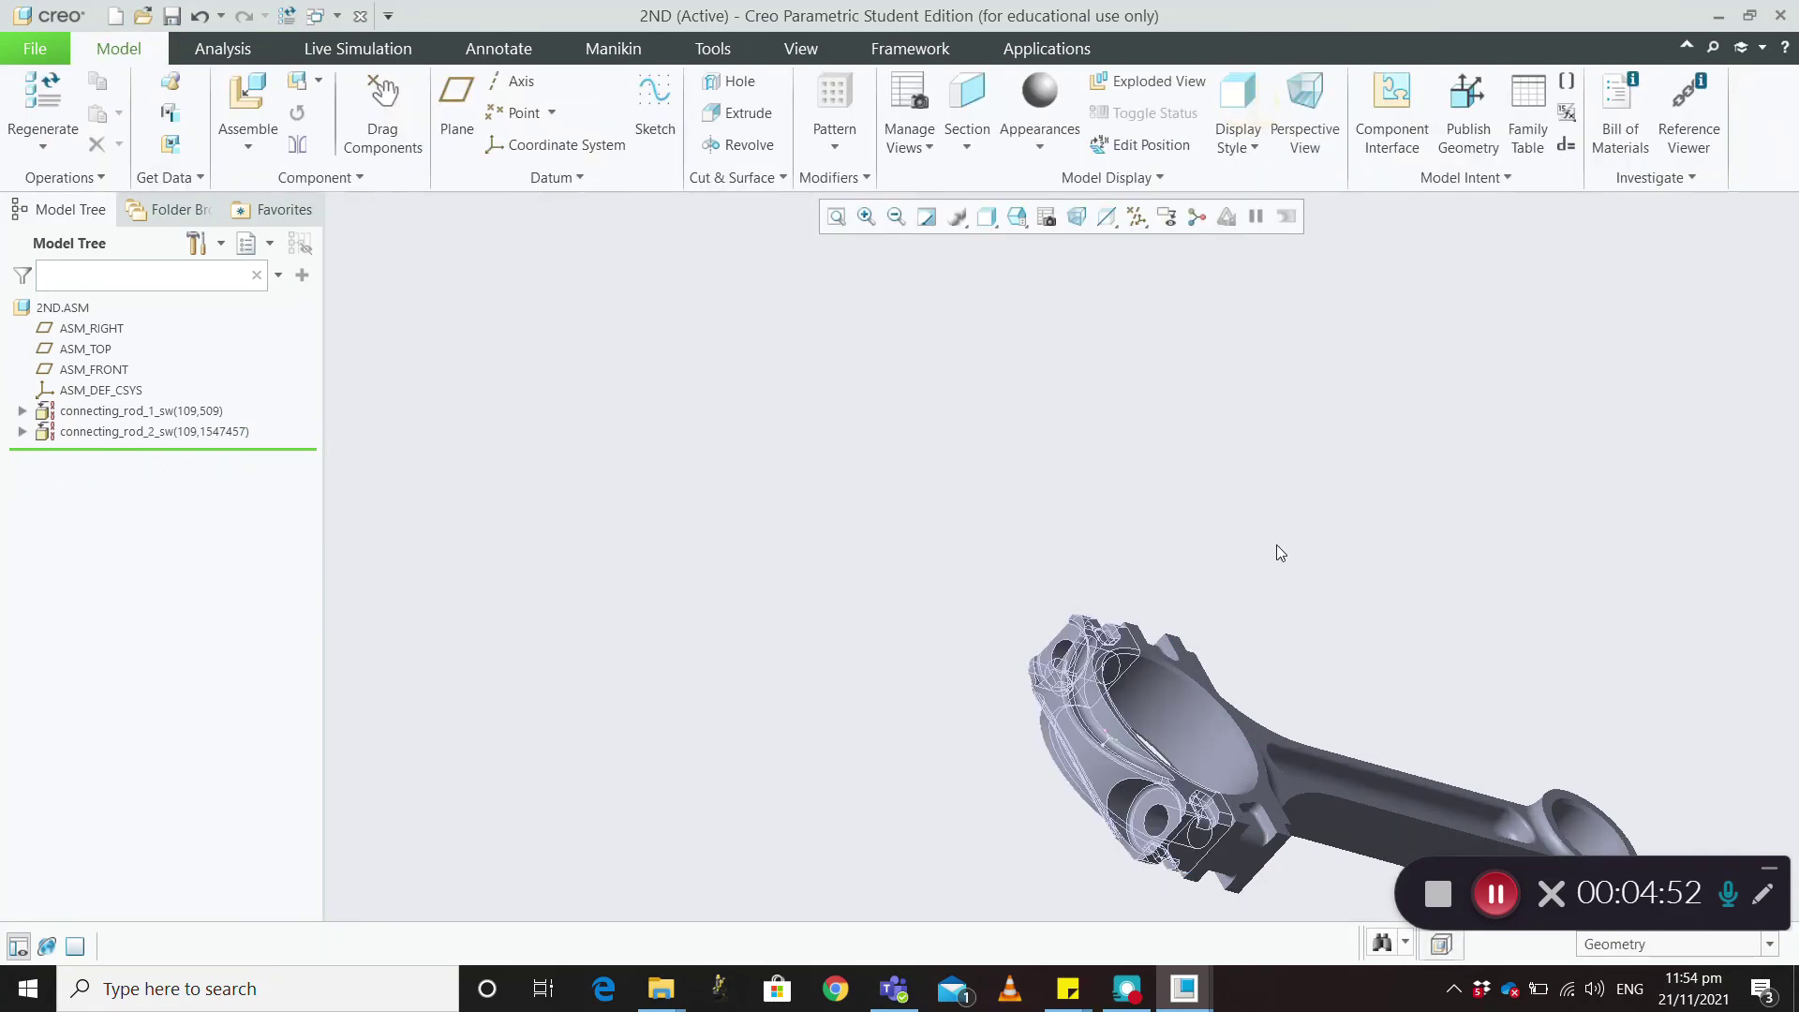
{"action": "scroll", "coordinate": [1294, 549], "scroll_direction": "down", "scroll_amount": 2}
{"action": "middle_click_drag", "start_coordinate": [1314, 553], "coordinate": [1234, 561]}
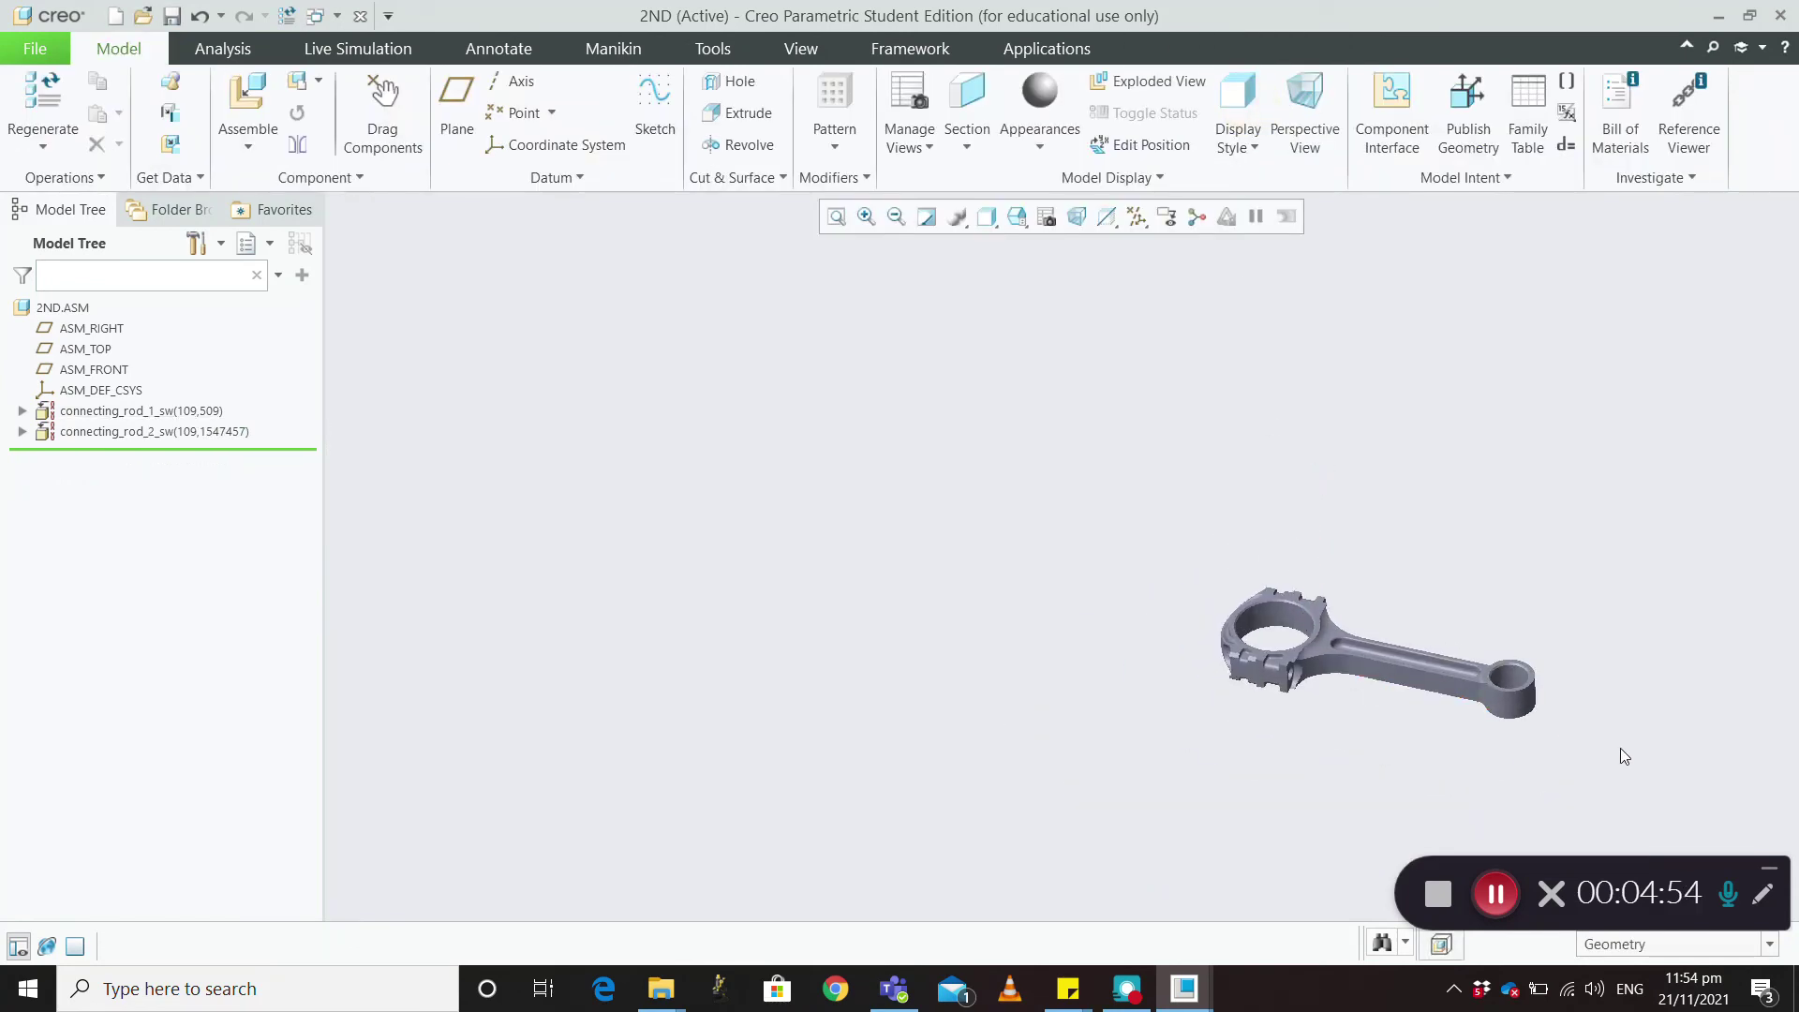
{"action": "scroll", "coordinate": [1593, 736], "scroll_direction": "up", "scroll_amount": 5}
{"action": "middle_click_drag", "start_coordinate": [1171, 687], "coordinate": [1170, 645]}
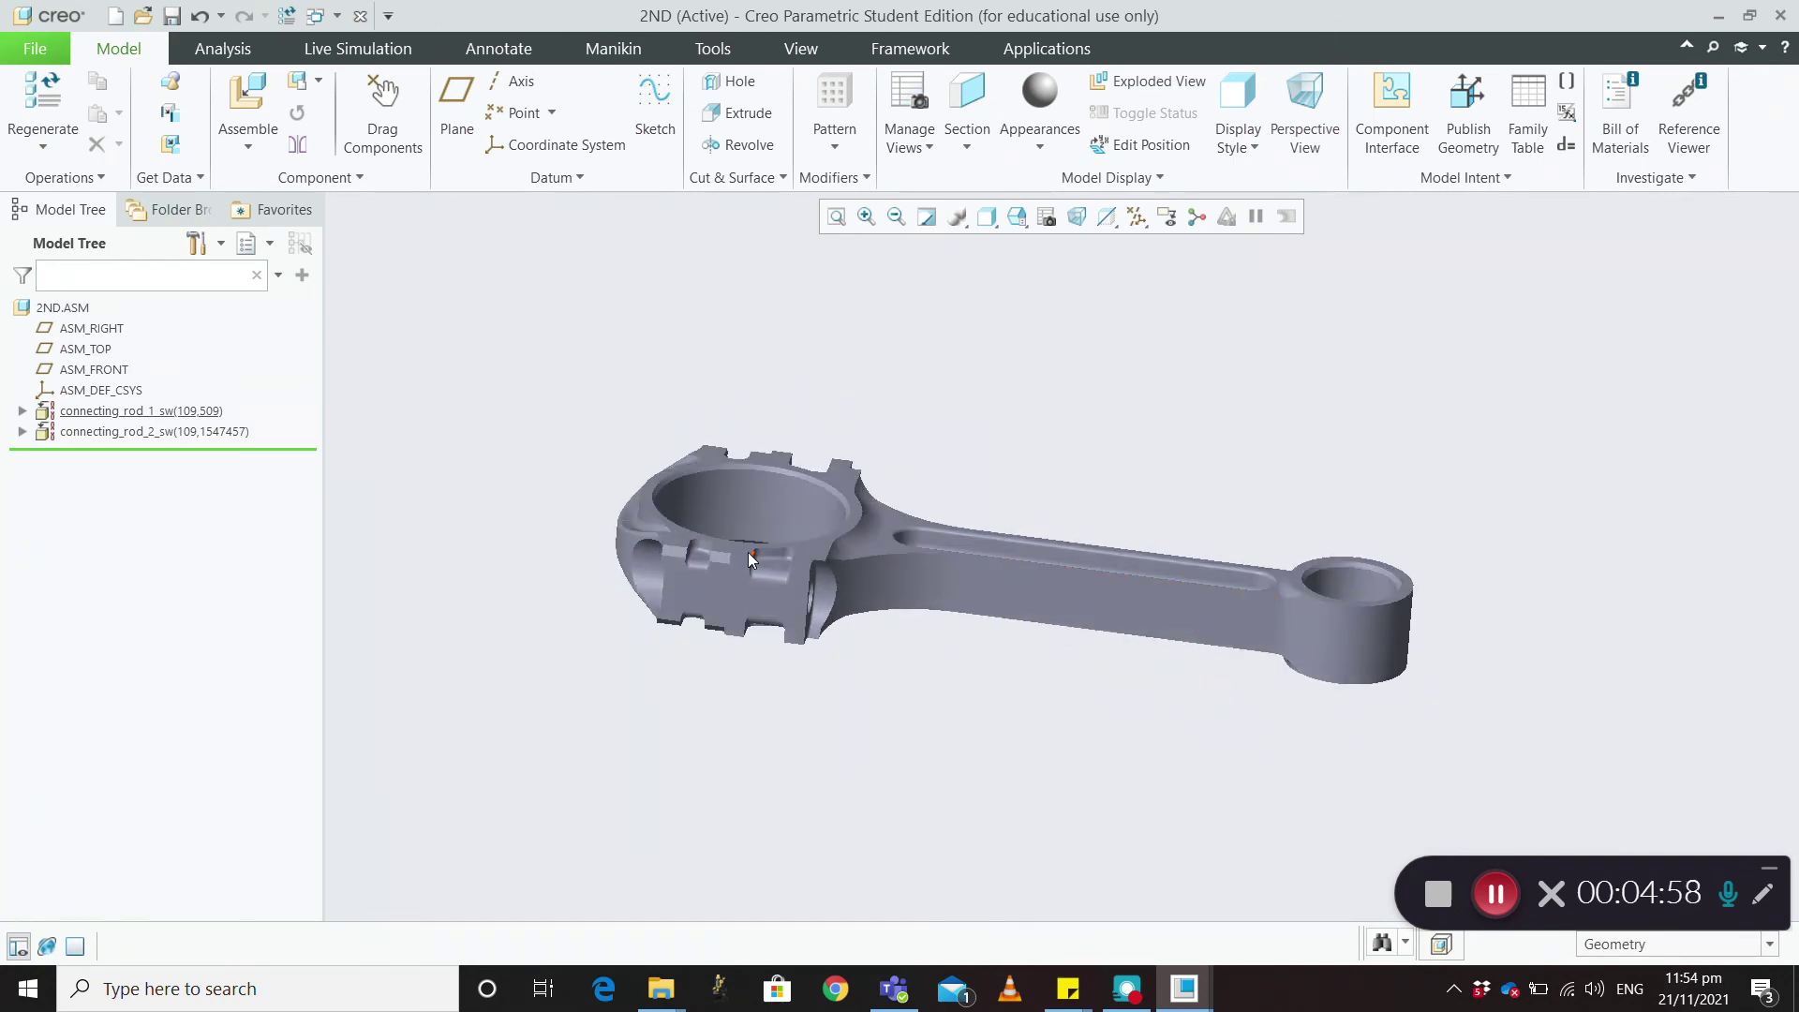
{"action": "left_click", "coordinate": [247, 98]}
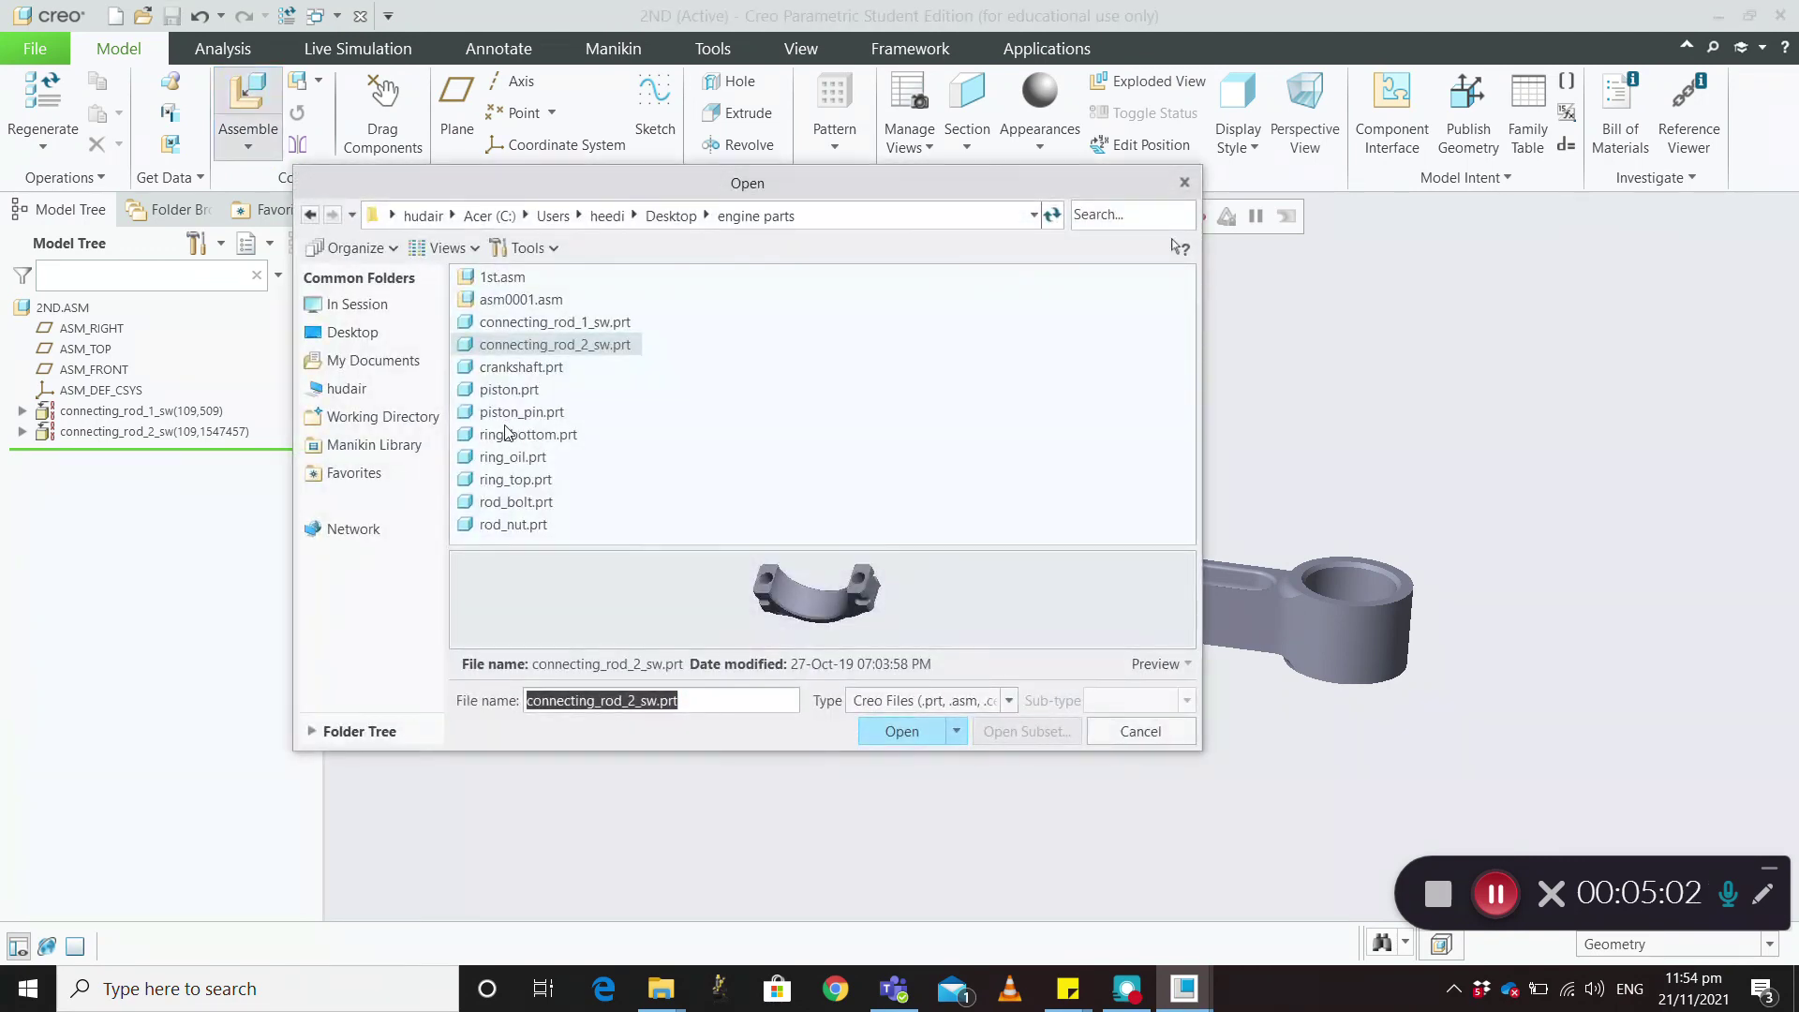
Load rod_bolt.prt and make its round shank coincident with the connecting rod's bolt hole
{"action": "left_click", "coordinate": [511, 503]}
{"action": "left_click", "coordinate": [902, 731]}
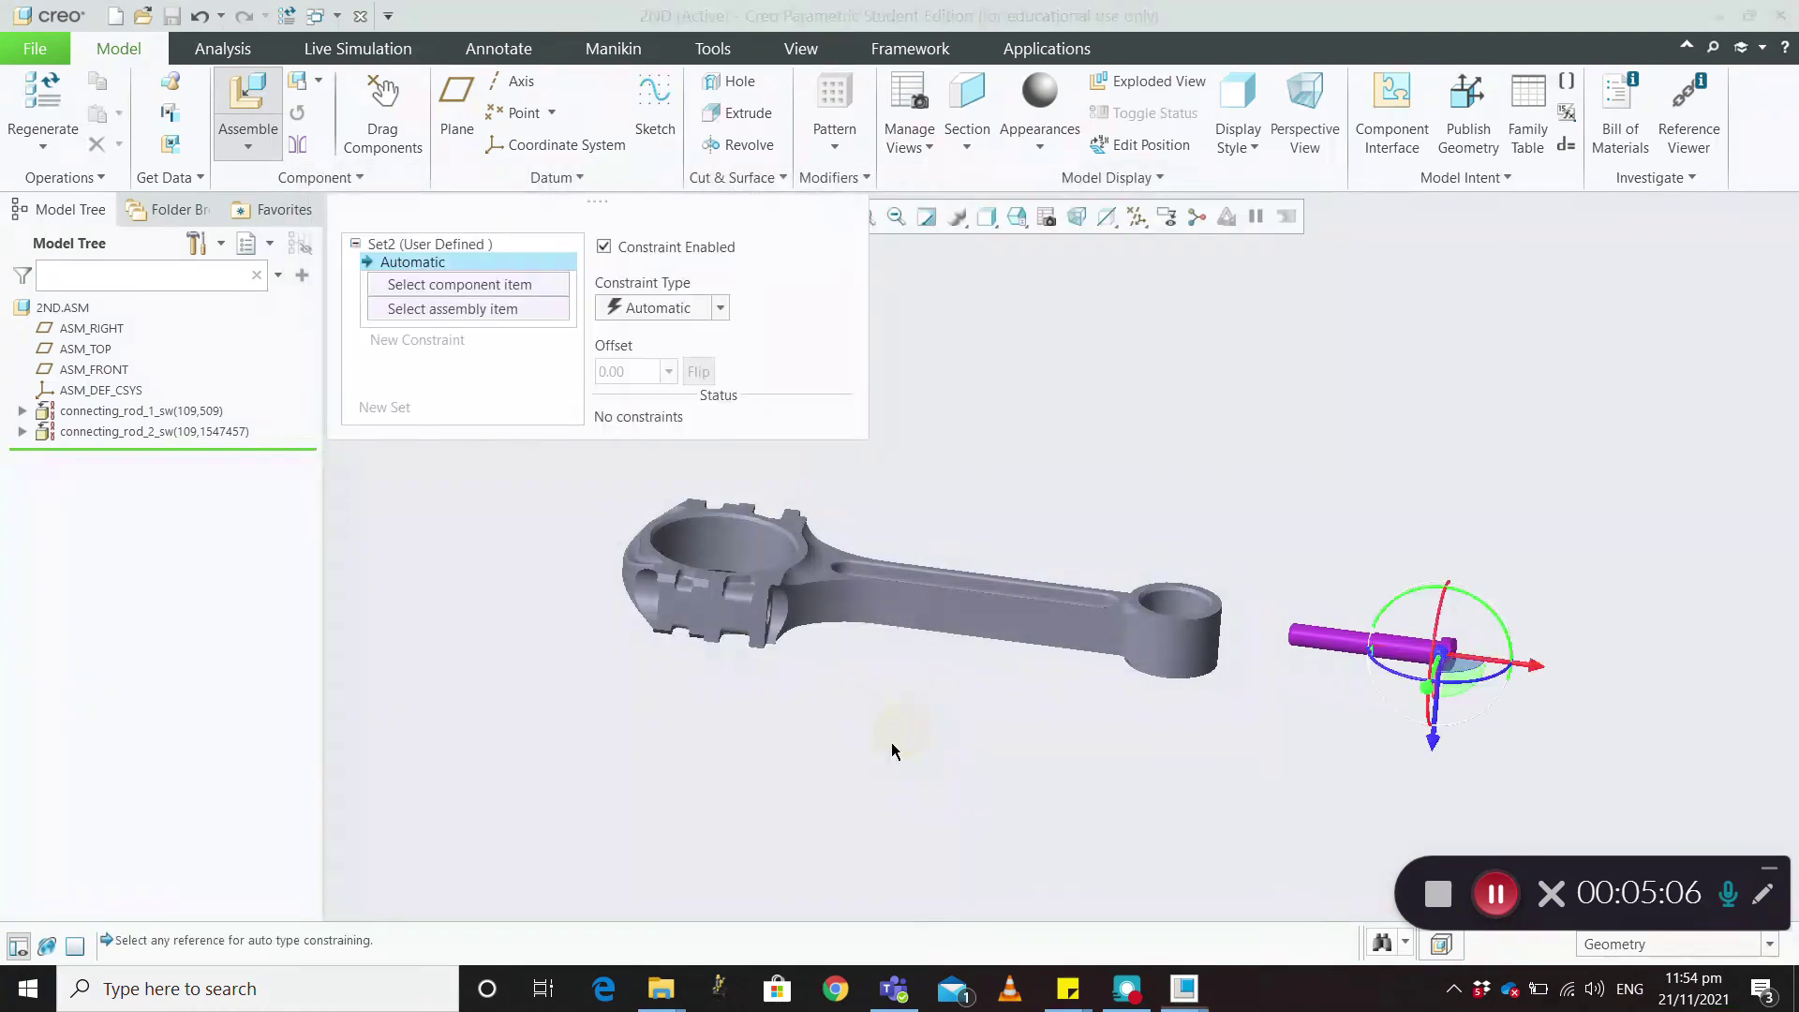
{"action": "left_click", "coordinate": [1404, 647]}
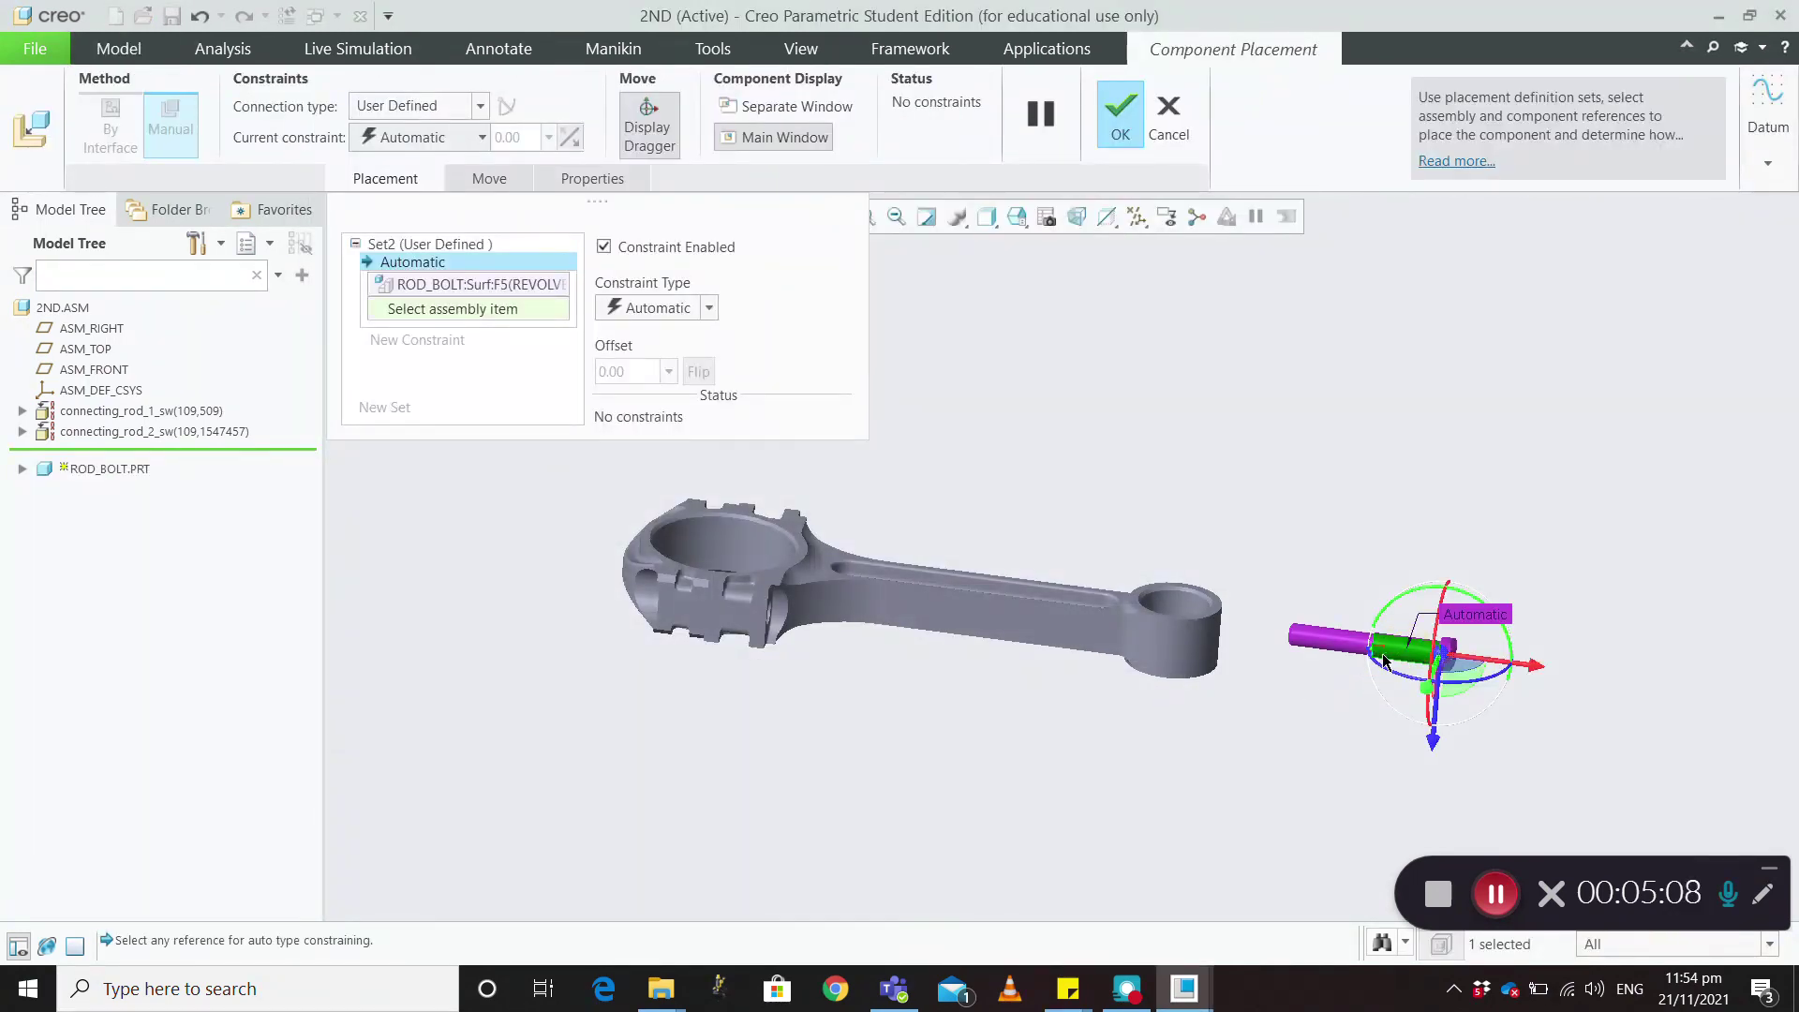
{"action": "middle_click_drag", "start_coordinate": [768, 656], "coordinate": [698, 618]}
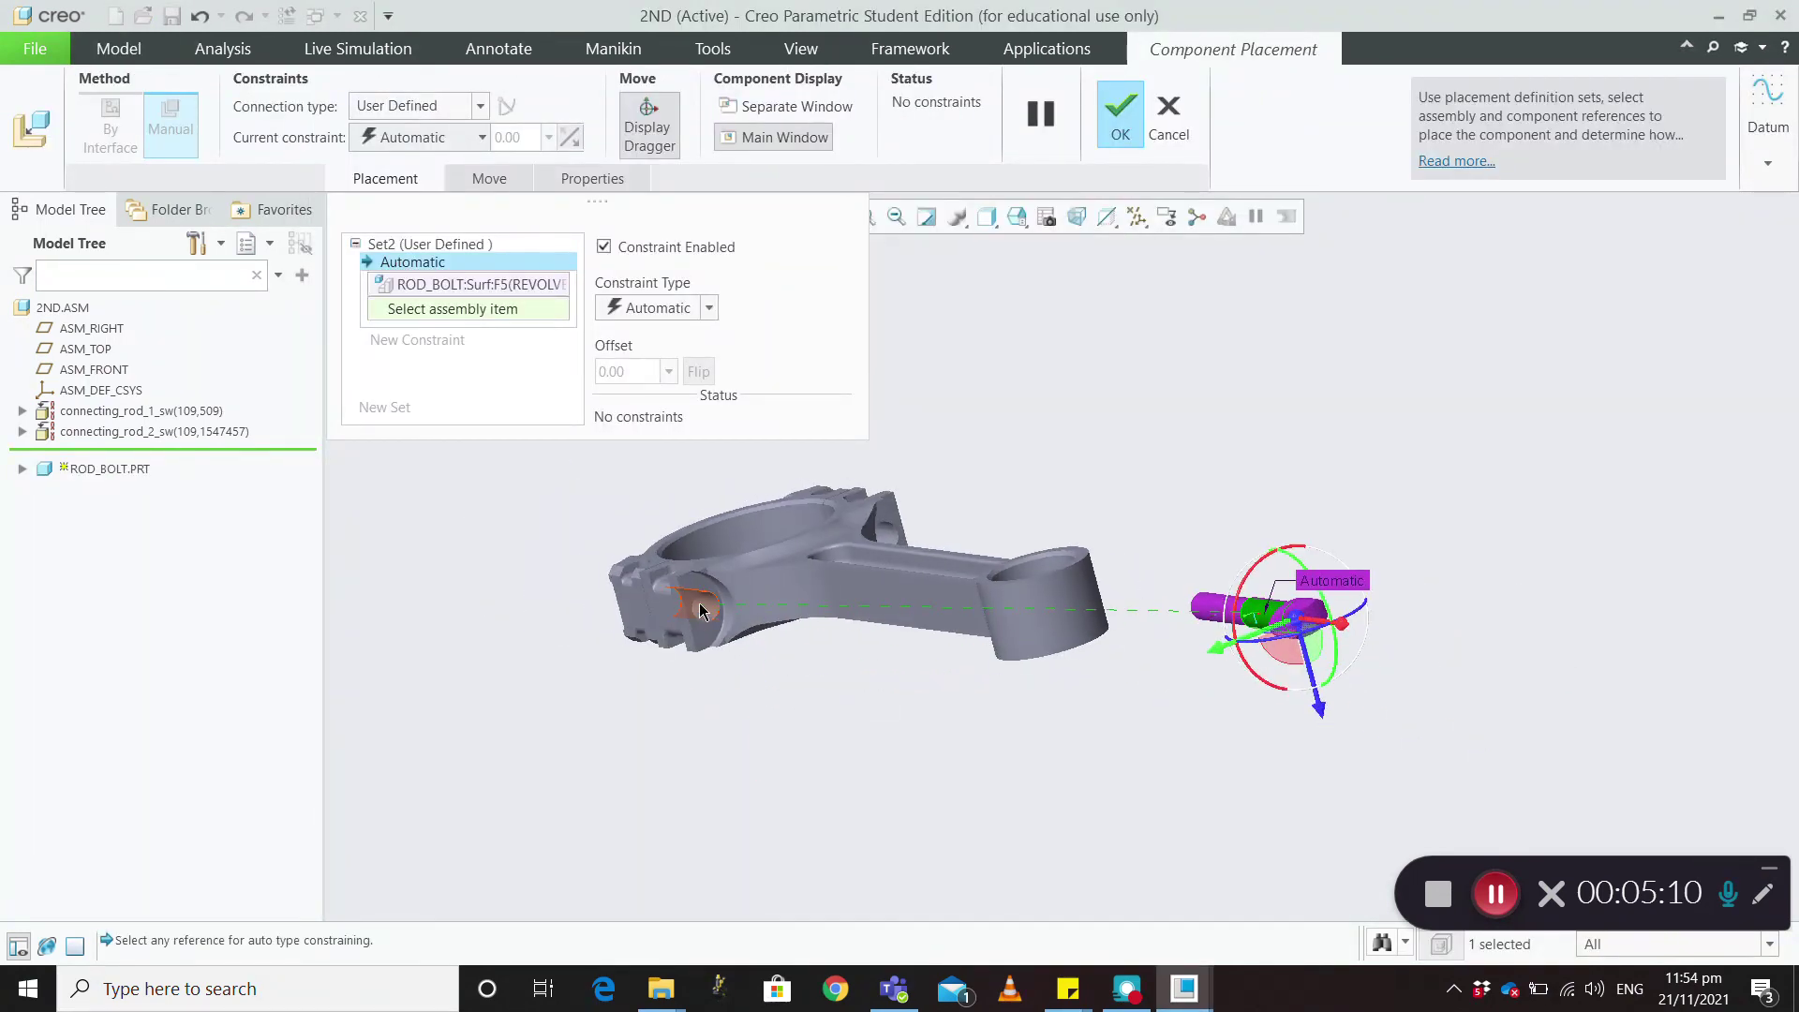
{"action": "left_click", "coordinate": [700, 608]}
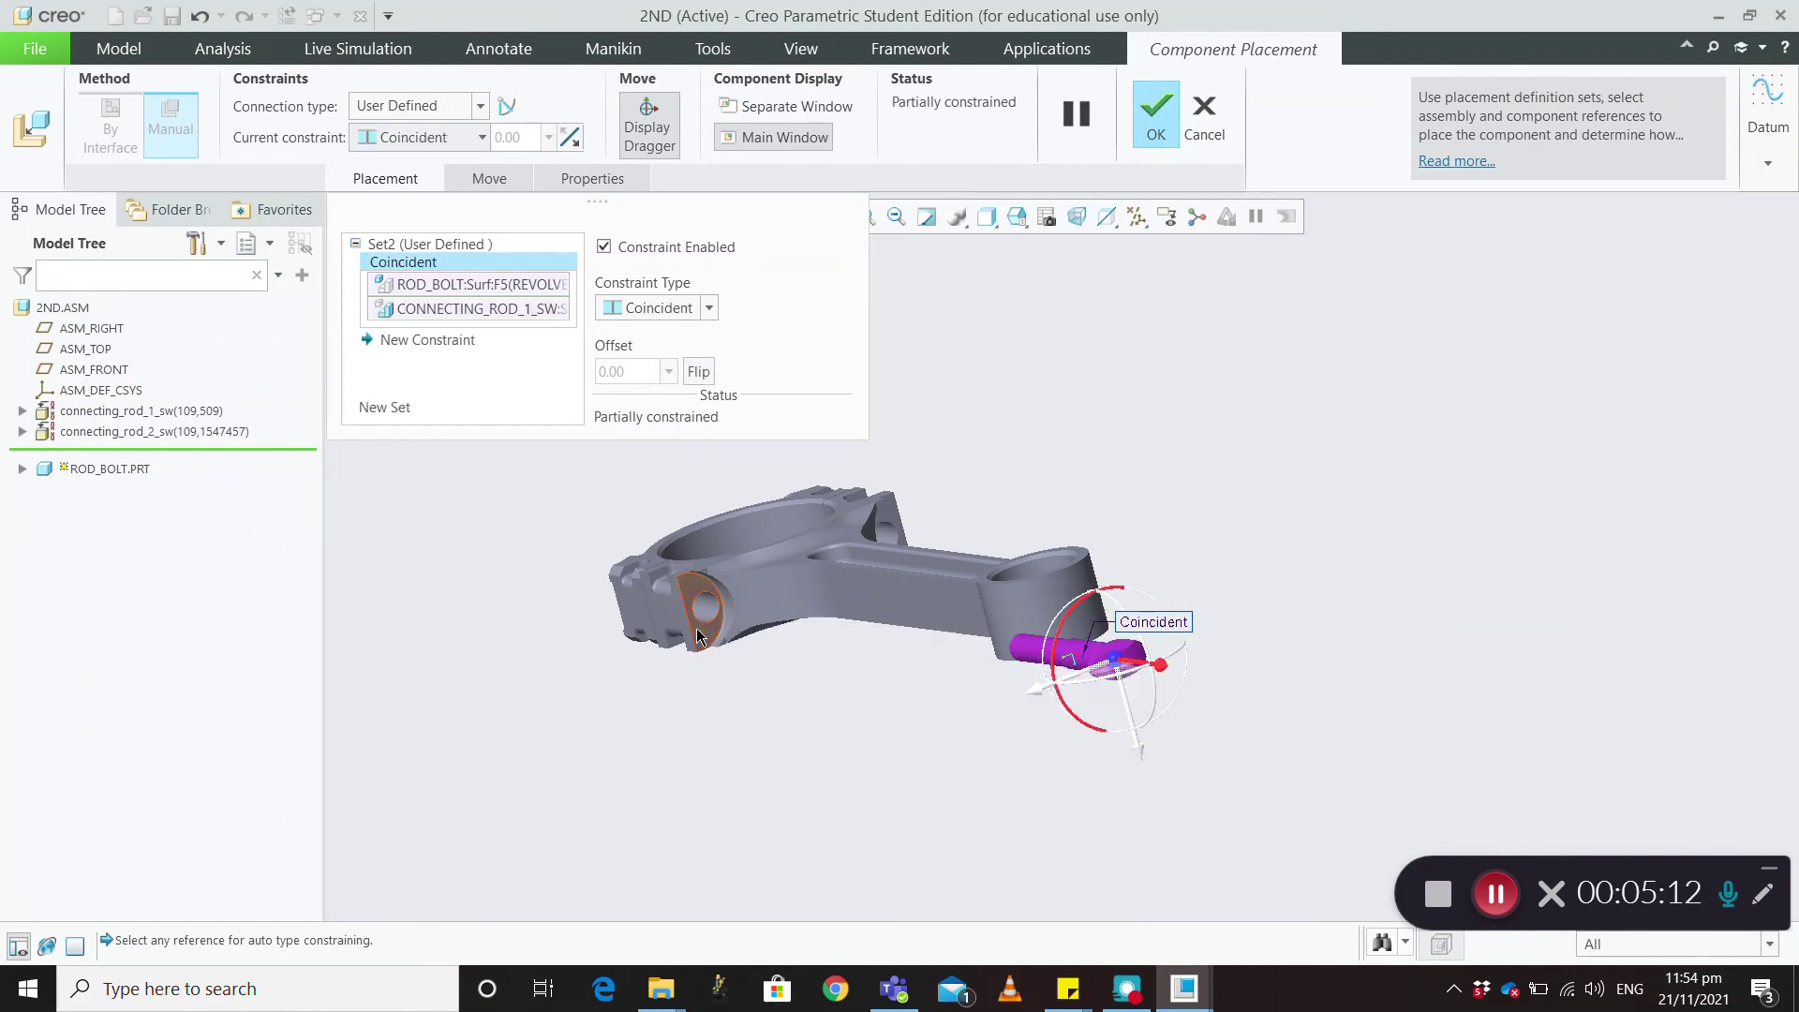
{"action": "left_click", "coordinate": [451, 341]}
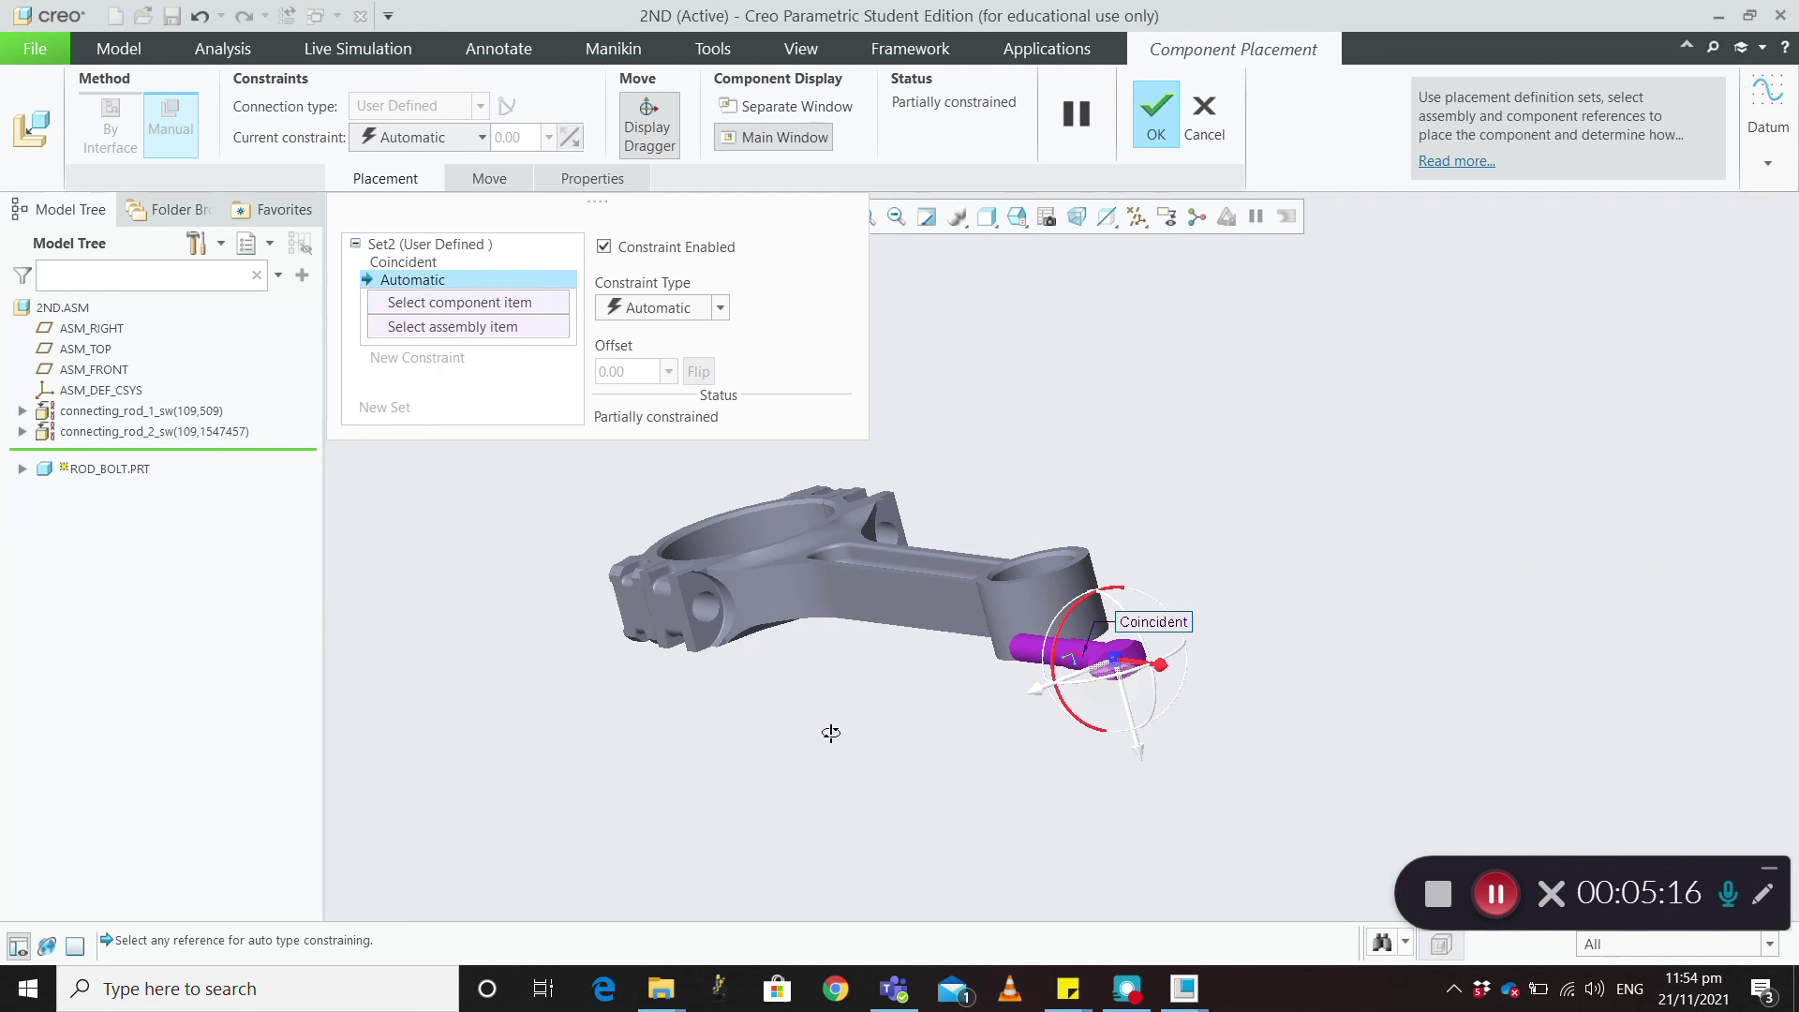
Check the first constraint's reference options and return to the empty second constraint
{"action": "middle_click_drag", "start_coordinate": [831, 733], "coordinate": [796, 685]}
{"action": "left_click", "coordinate": [470, 309]}
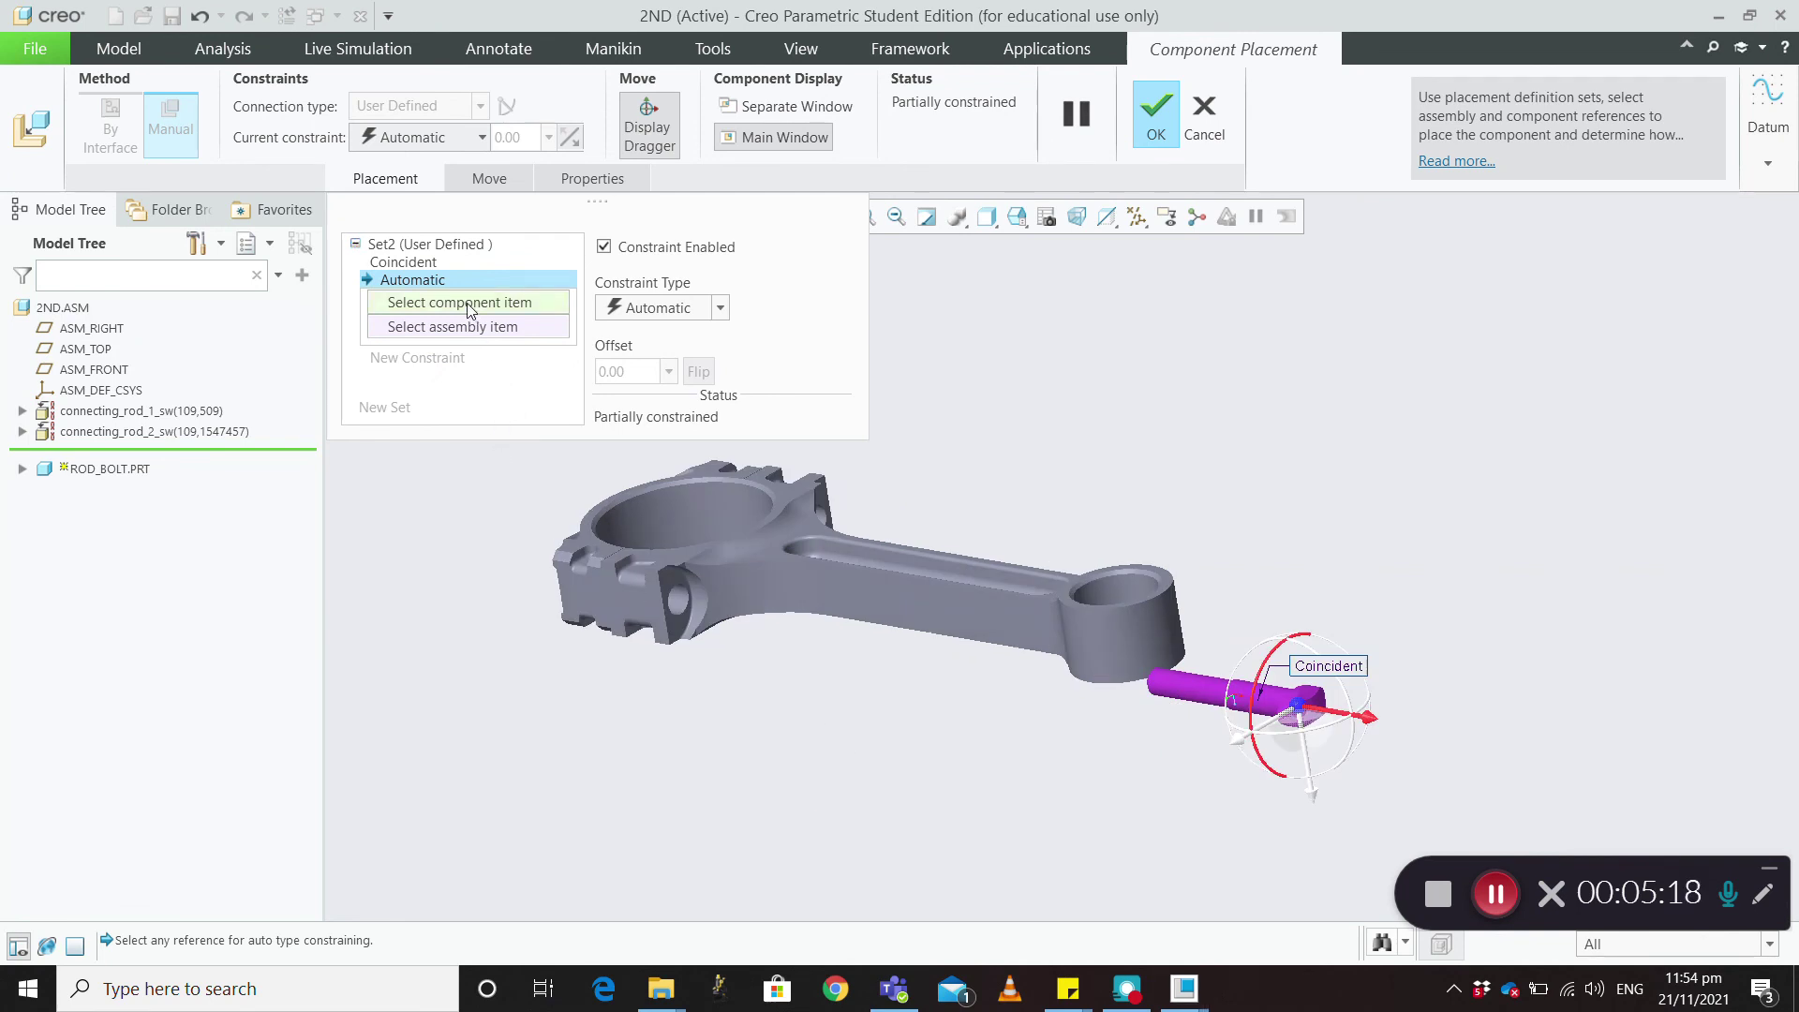
{"action": "right_click", "coordinate": [459, 310]}
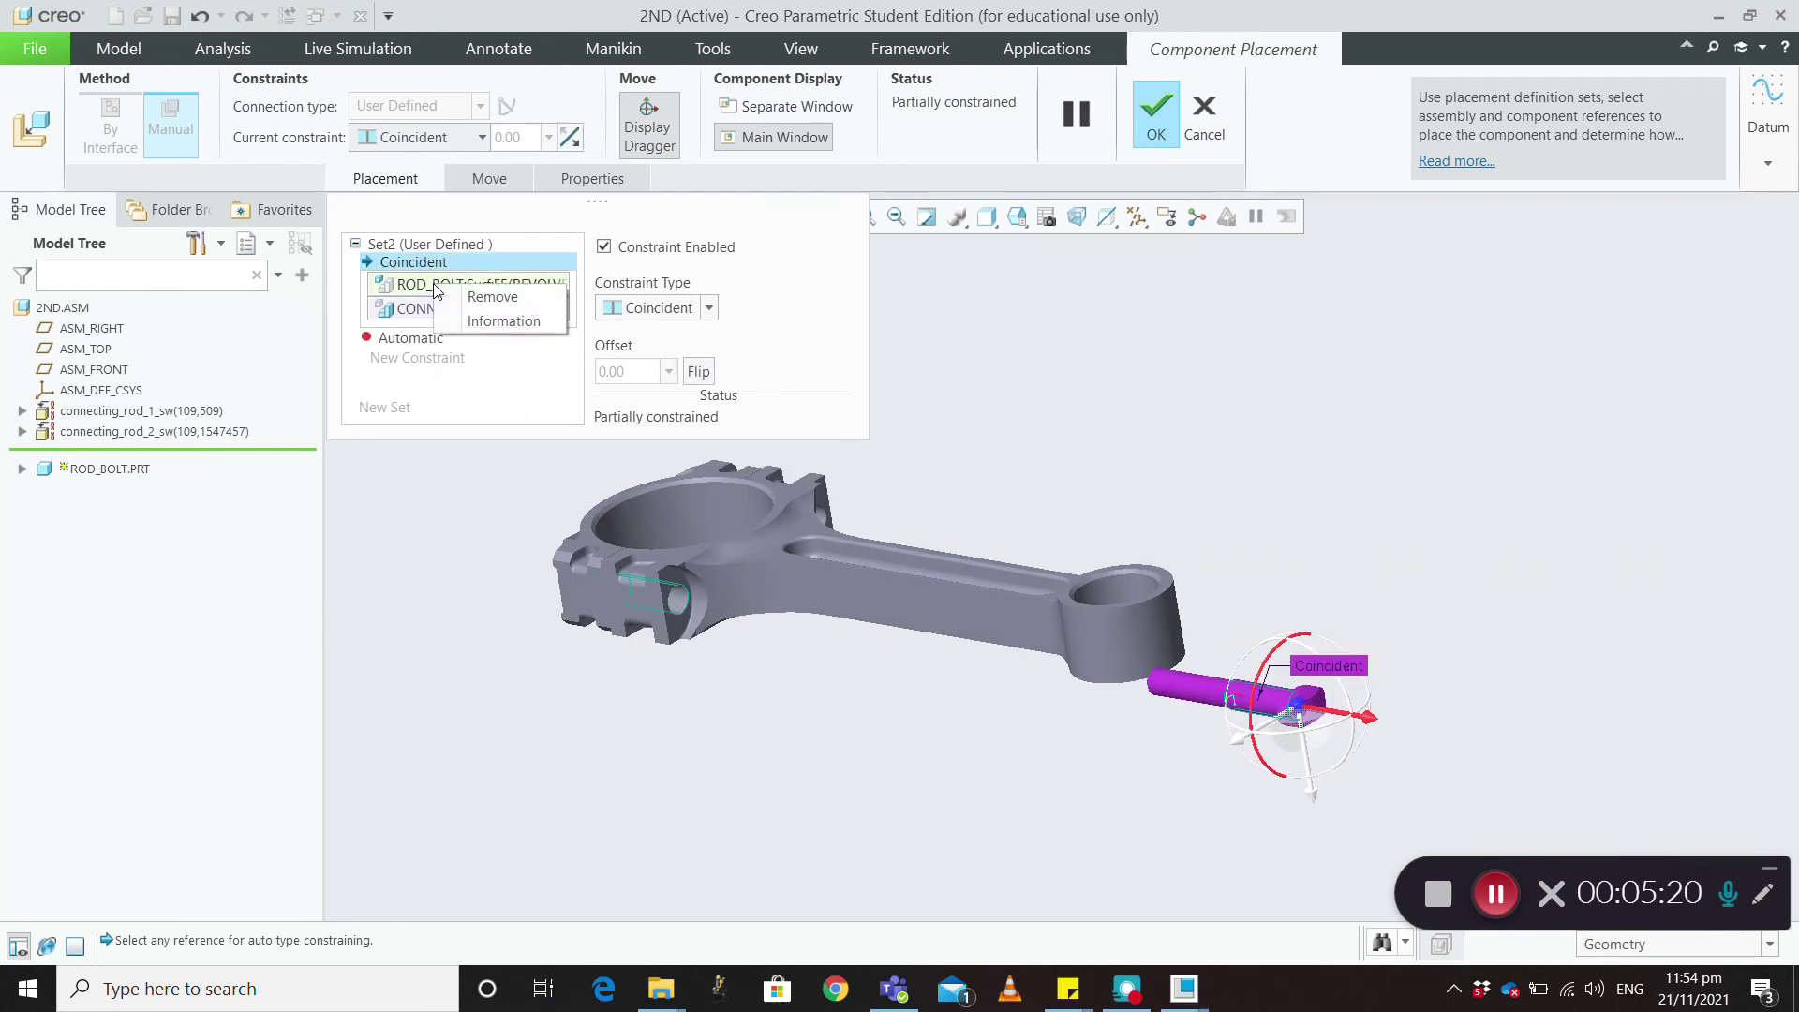
{"action": "left_click", "coordinate": [399, 348]}
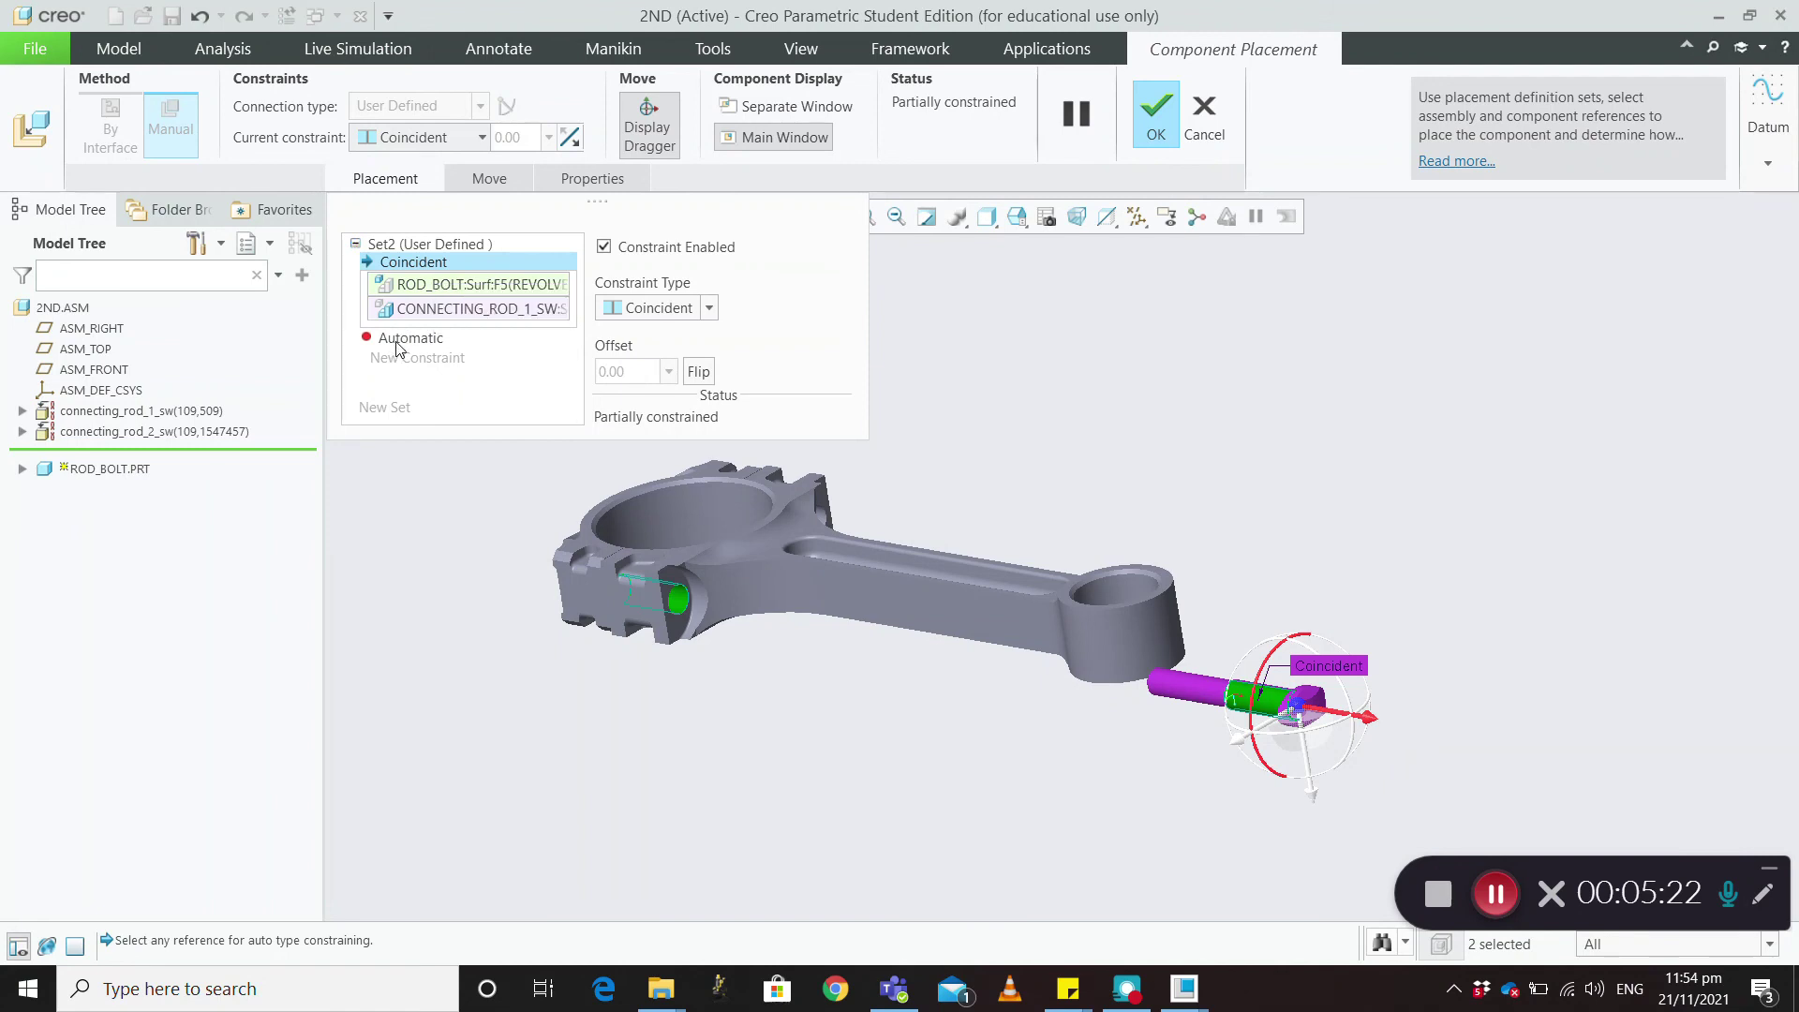
{"action": "left_click", "coordinate": [405, 338]}
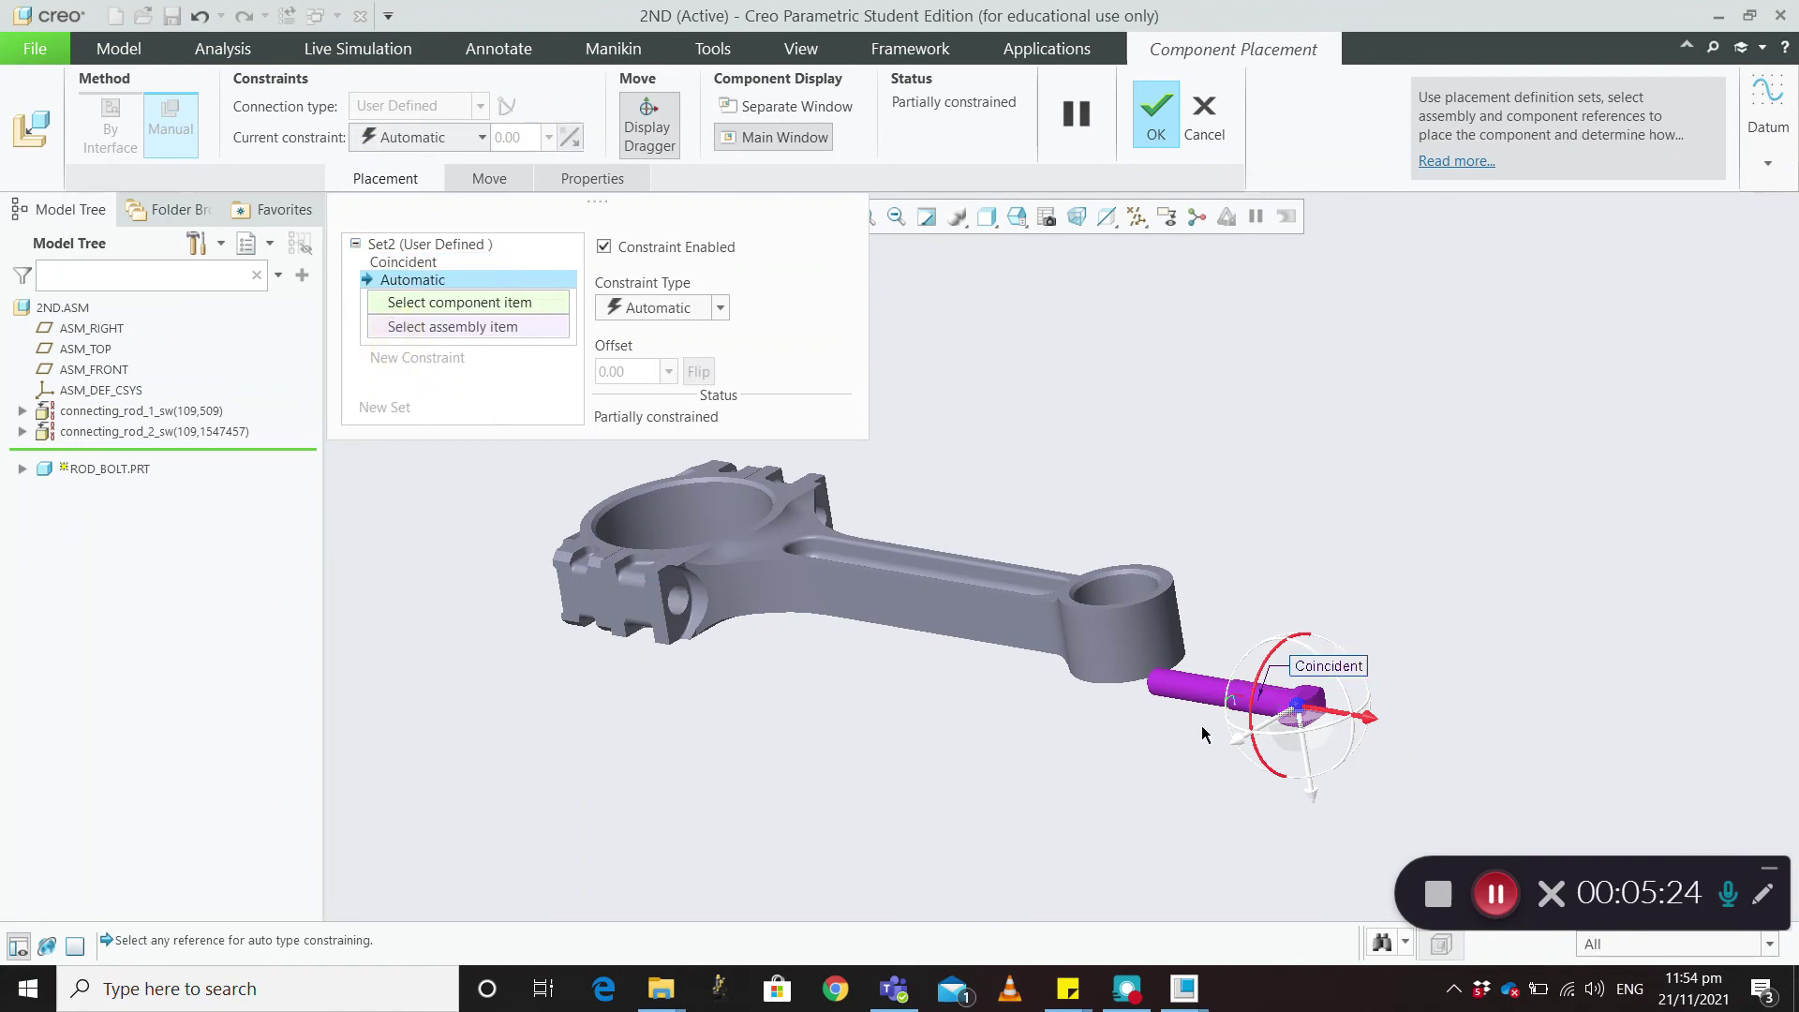
{"action": "scroll", "coordinate": [1265, 718], "scroll_direction": "up", "scroll_amount": 4}
{"action": "scroll", "coordinate": [1381, 759], "scroll_direction": "down", "scroll_amount": 5}
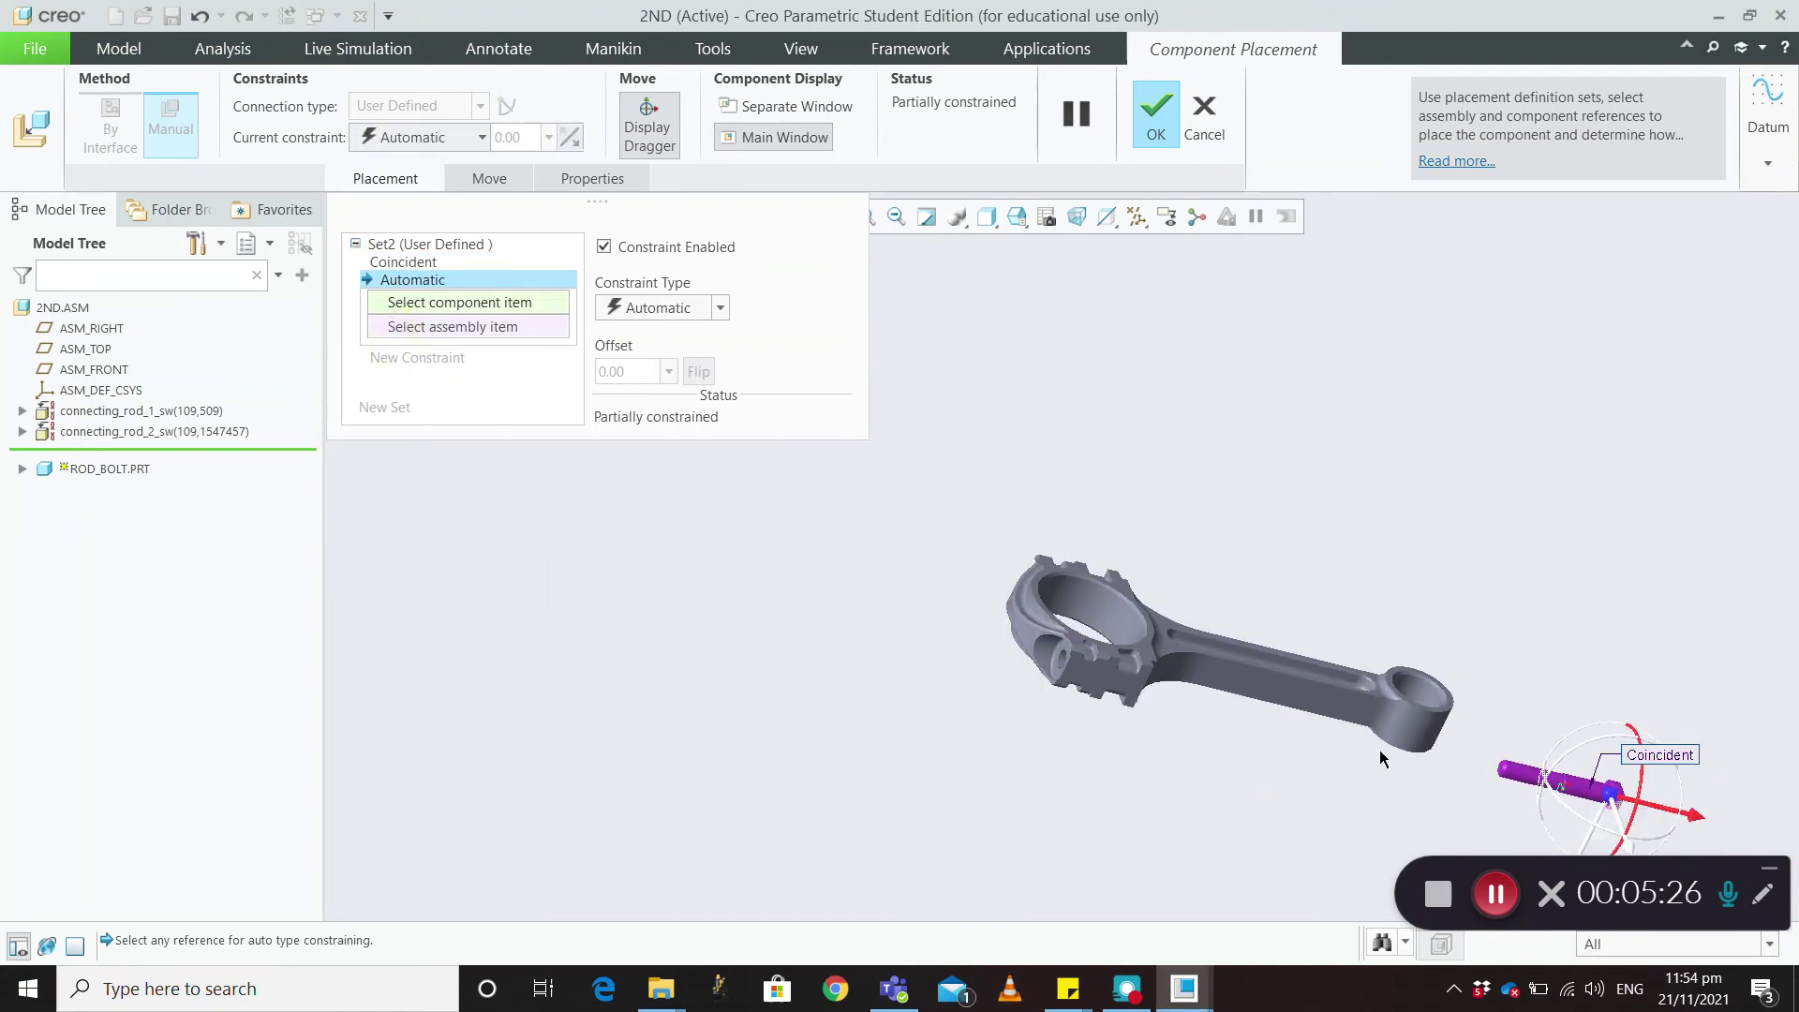
{"action": "scroll", "coordinate": [1649, 764], "scroll_direction": "up", "scroll_amount": 5}
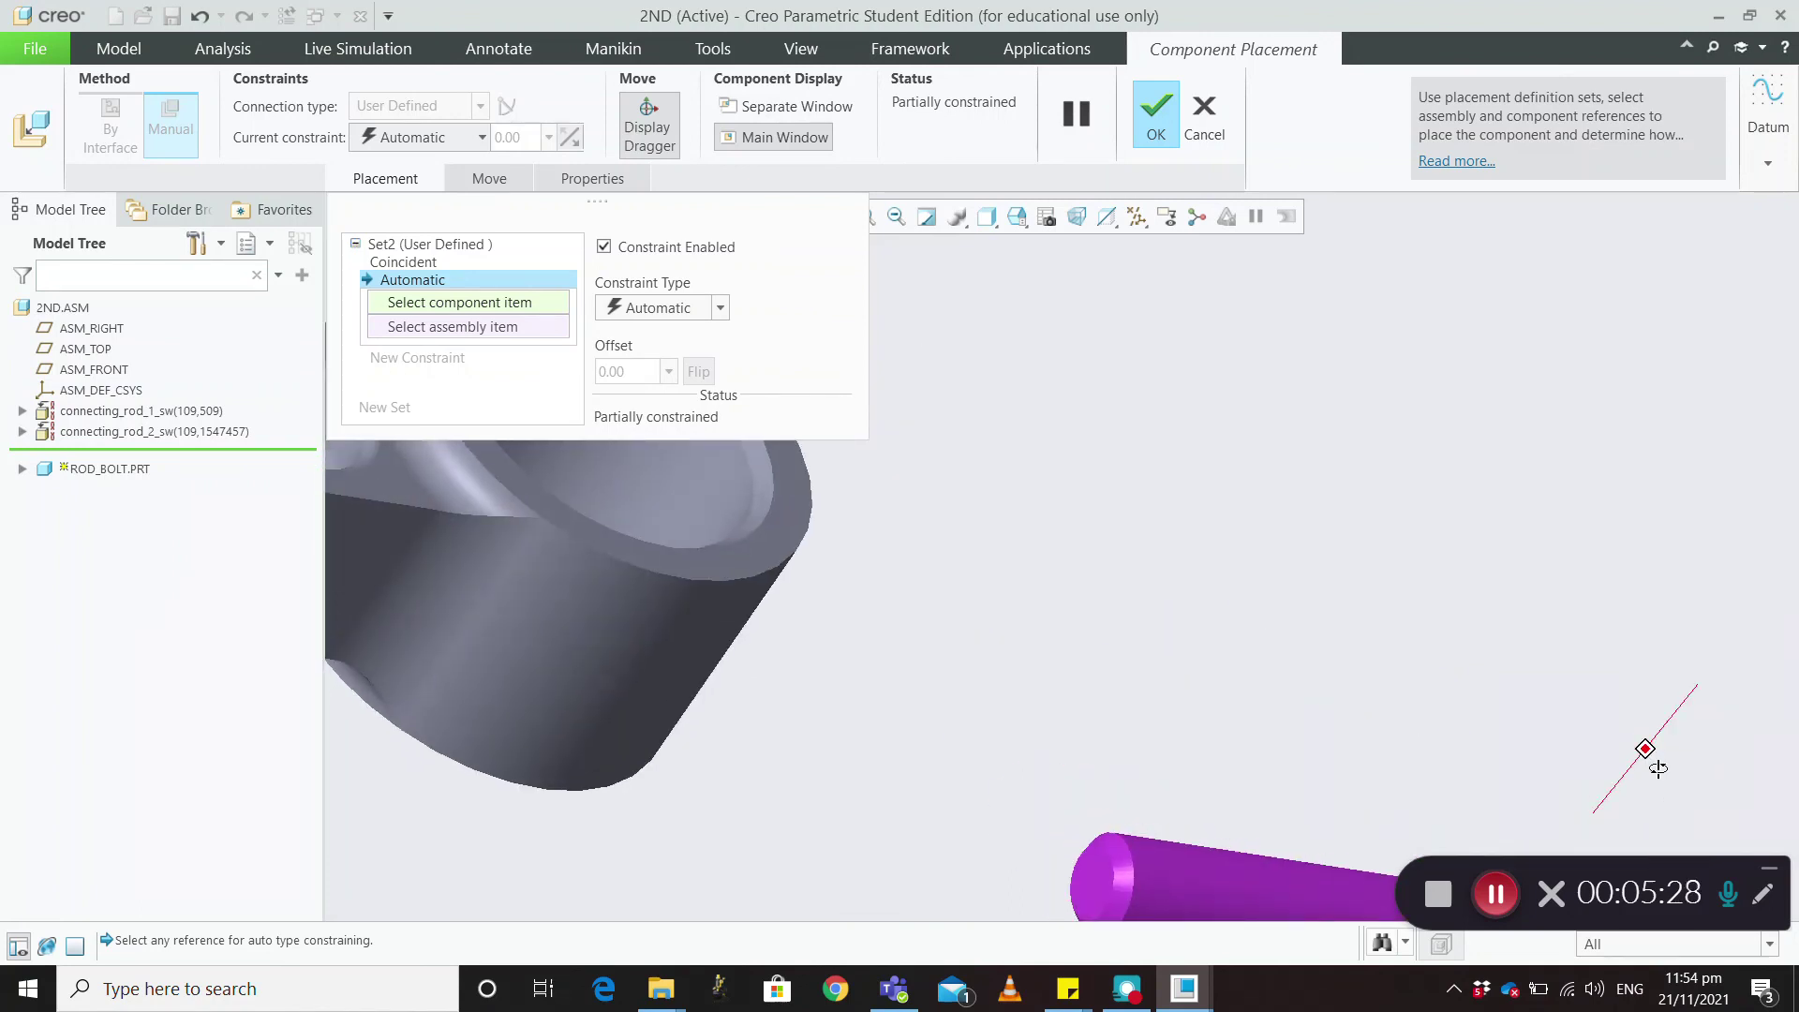
{"action": "scroll", "coordinate": [1658, 768], "scroll_direction": "down", "scroll_amount": 5}
{"action": "scroll", "coordinate": [1650, 783], "scroll_direction": "up", "scroll_amount": 8}
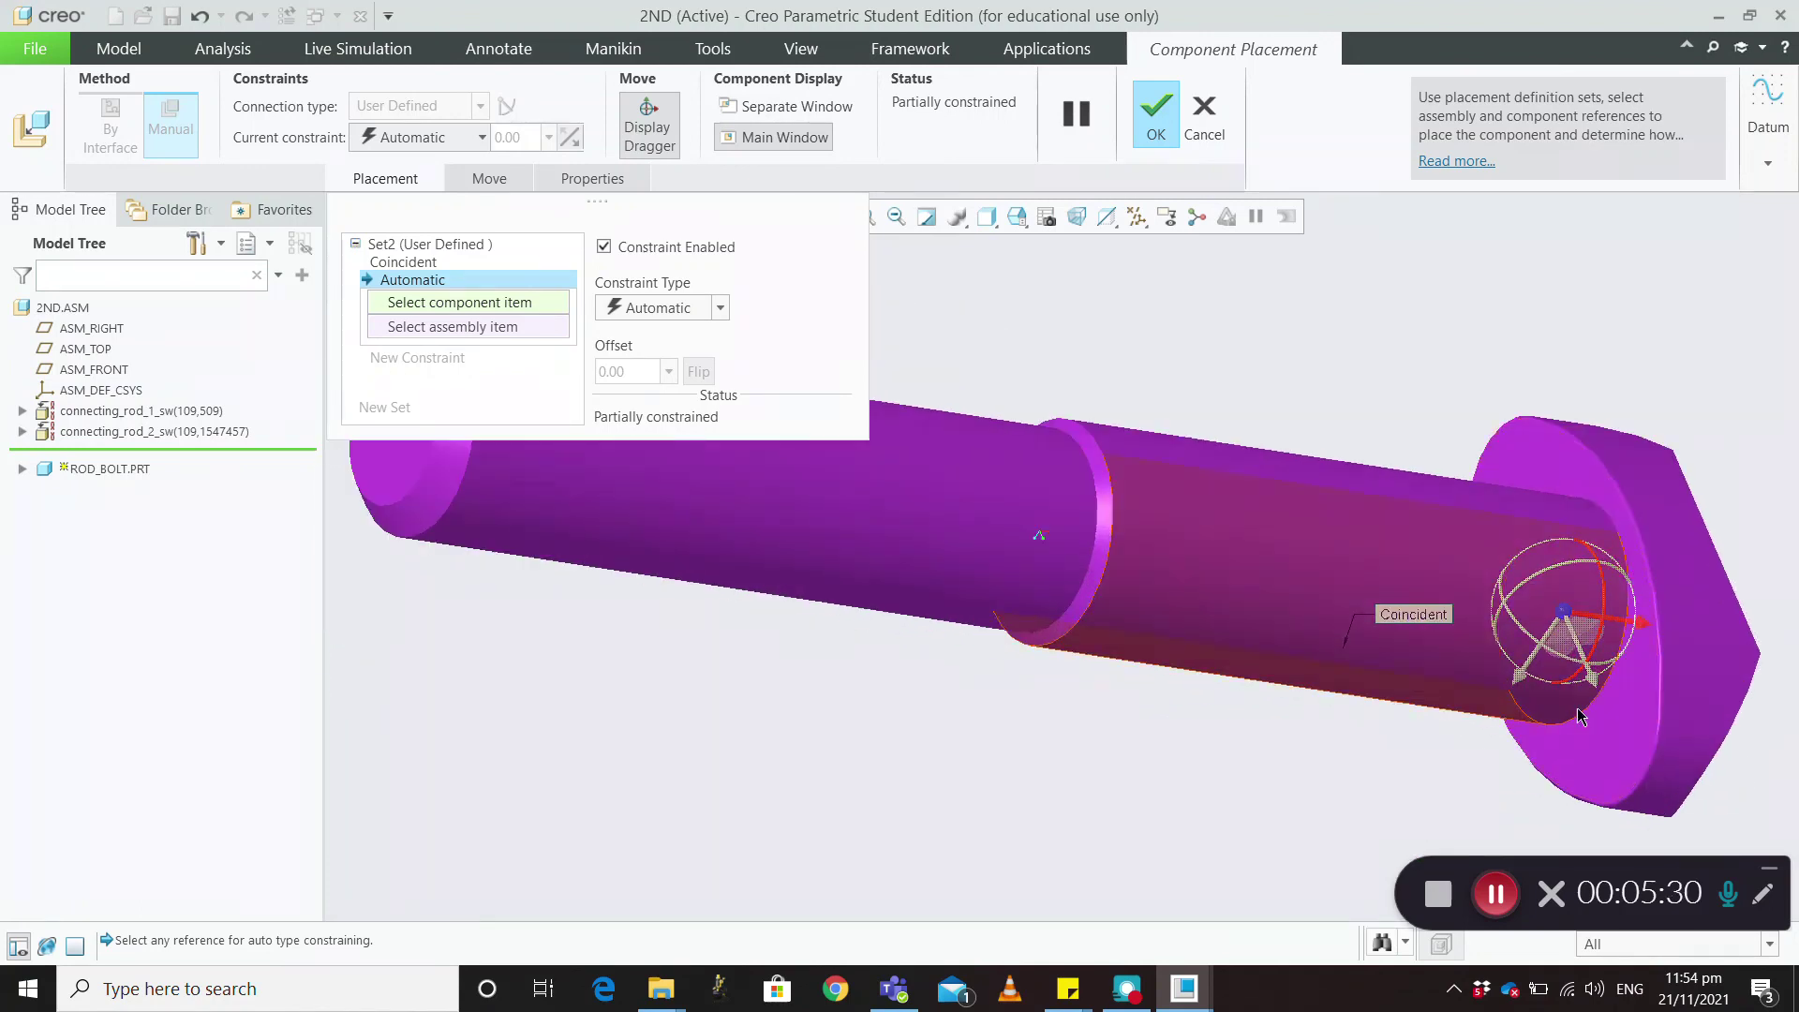
Reference the bolt head's flat face and the rod's seat face, giving a 215.11 Distance constraint
{"action": "left_click", "coordinate": [1611, 727]}
{"action": "scroll", "coordinate": [1359, 778], "scroll_direction": "down", "scroll_amount": 5}
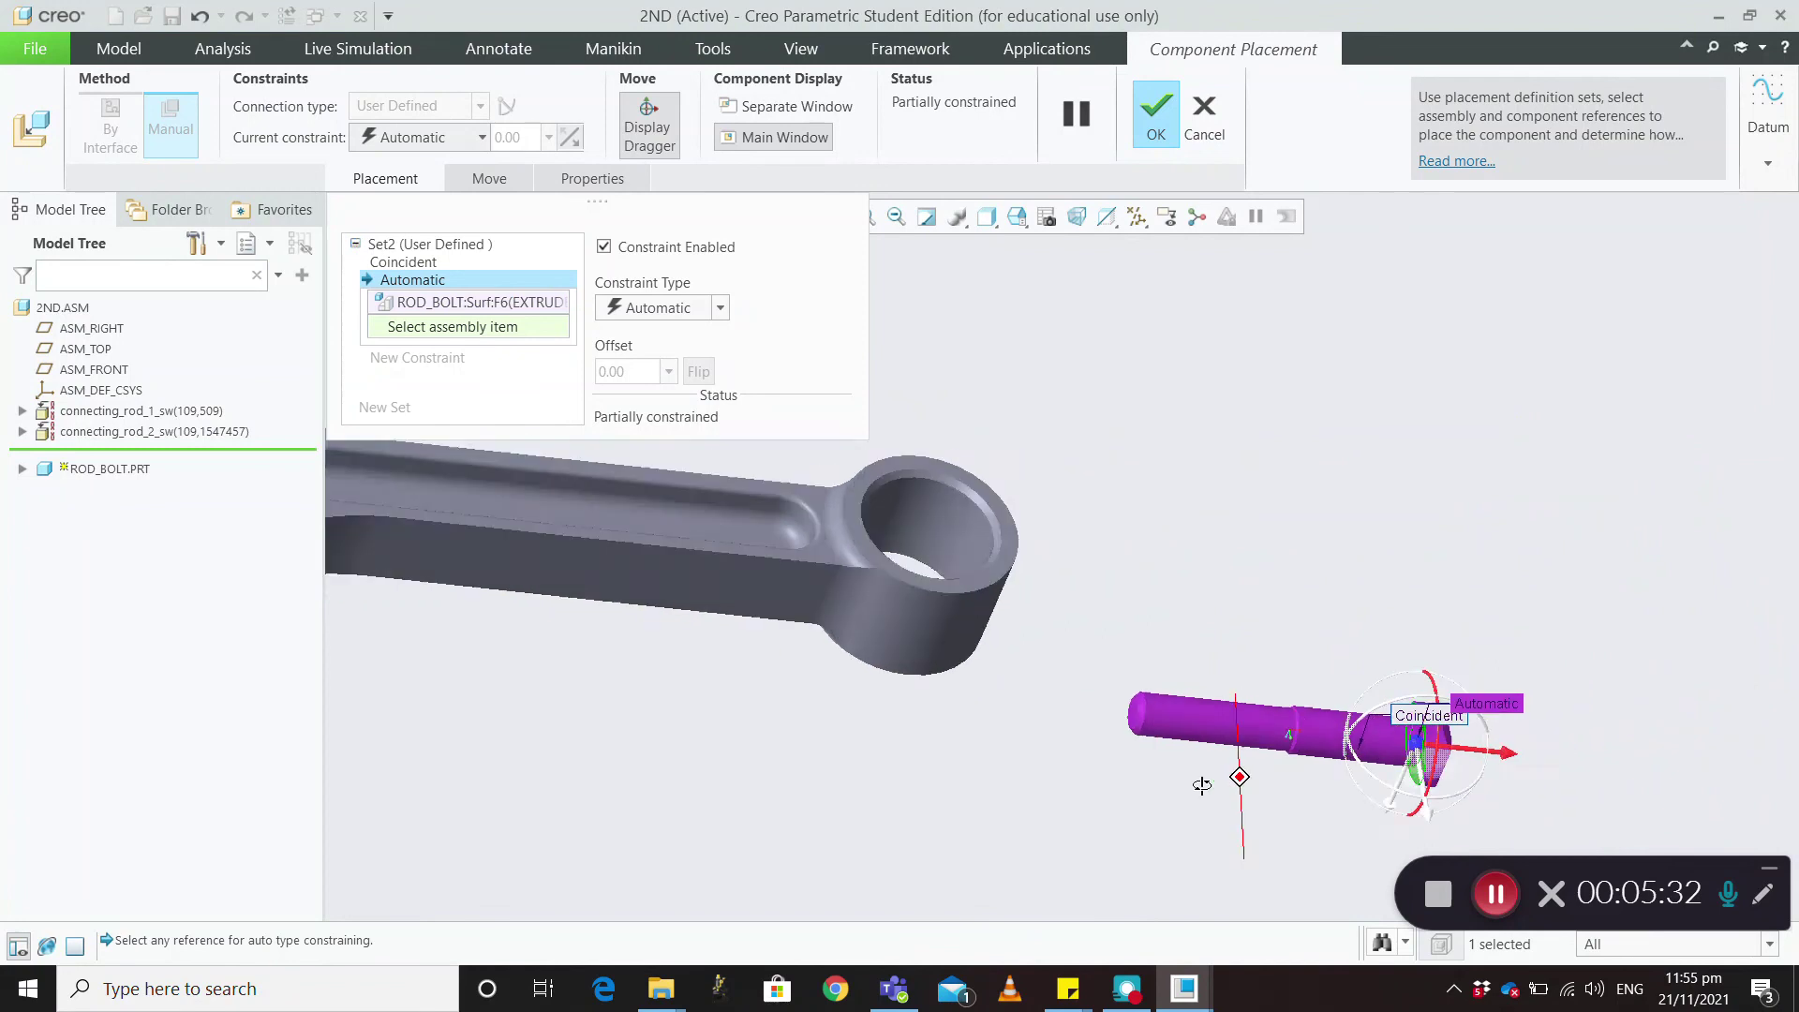
{"action": "left_click_drag", "start_coordinate": [1202, 785], "coordinate": [818, 734], "text": "ctrl+alt"}
{"action": "scroll", "coordinate": [677, 689], "scroll_direction": "up", "scroll_amount": 5}
{"action": "scroll", "coordinate": [677, 691], "scroll_direction": "down", "scroll_amount": 6}
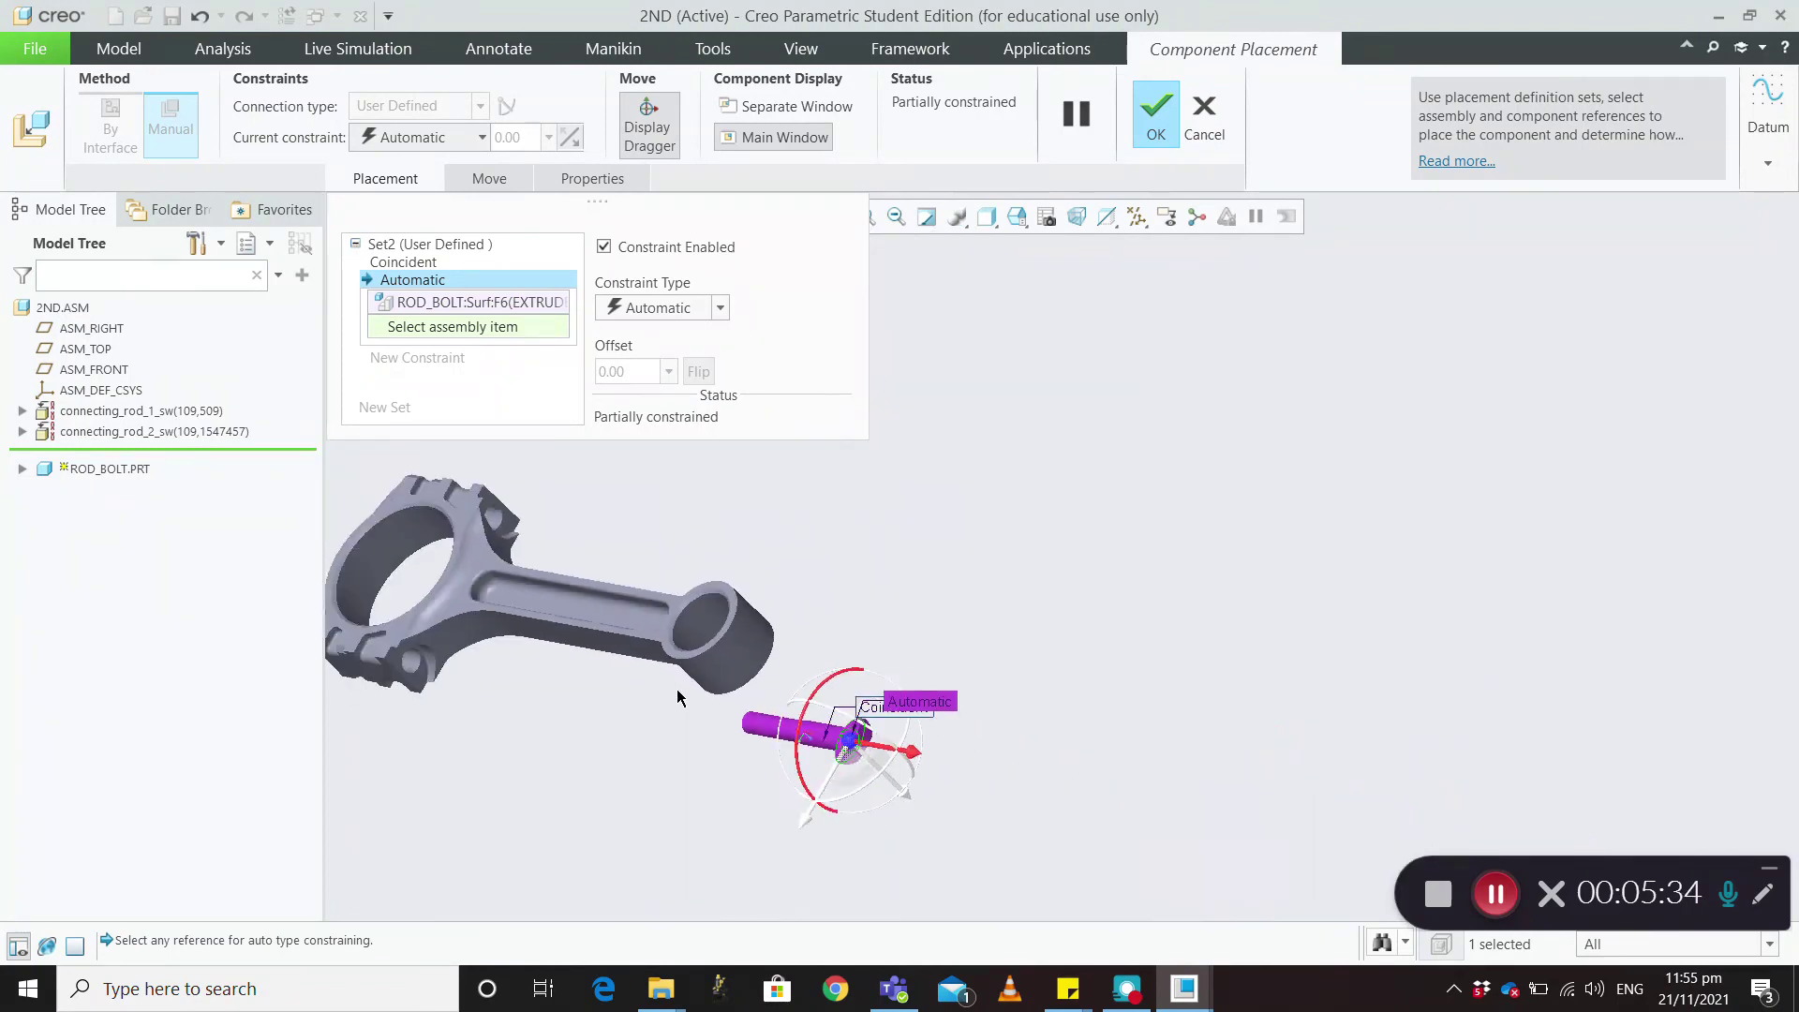
{"action": "scroll", "coordinate": [493, 718], "scroll_direction": "up", "scroll_amount": 5}
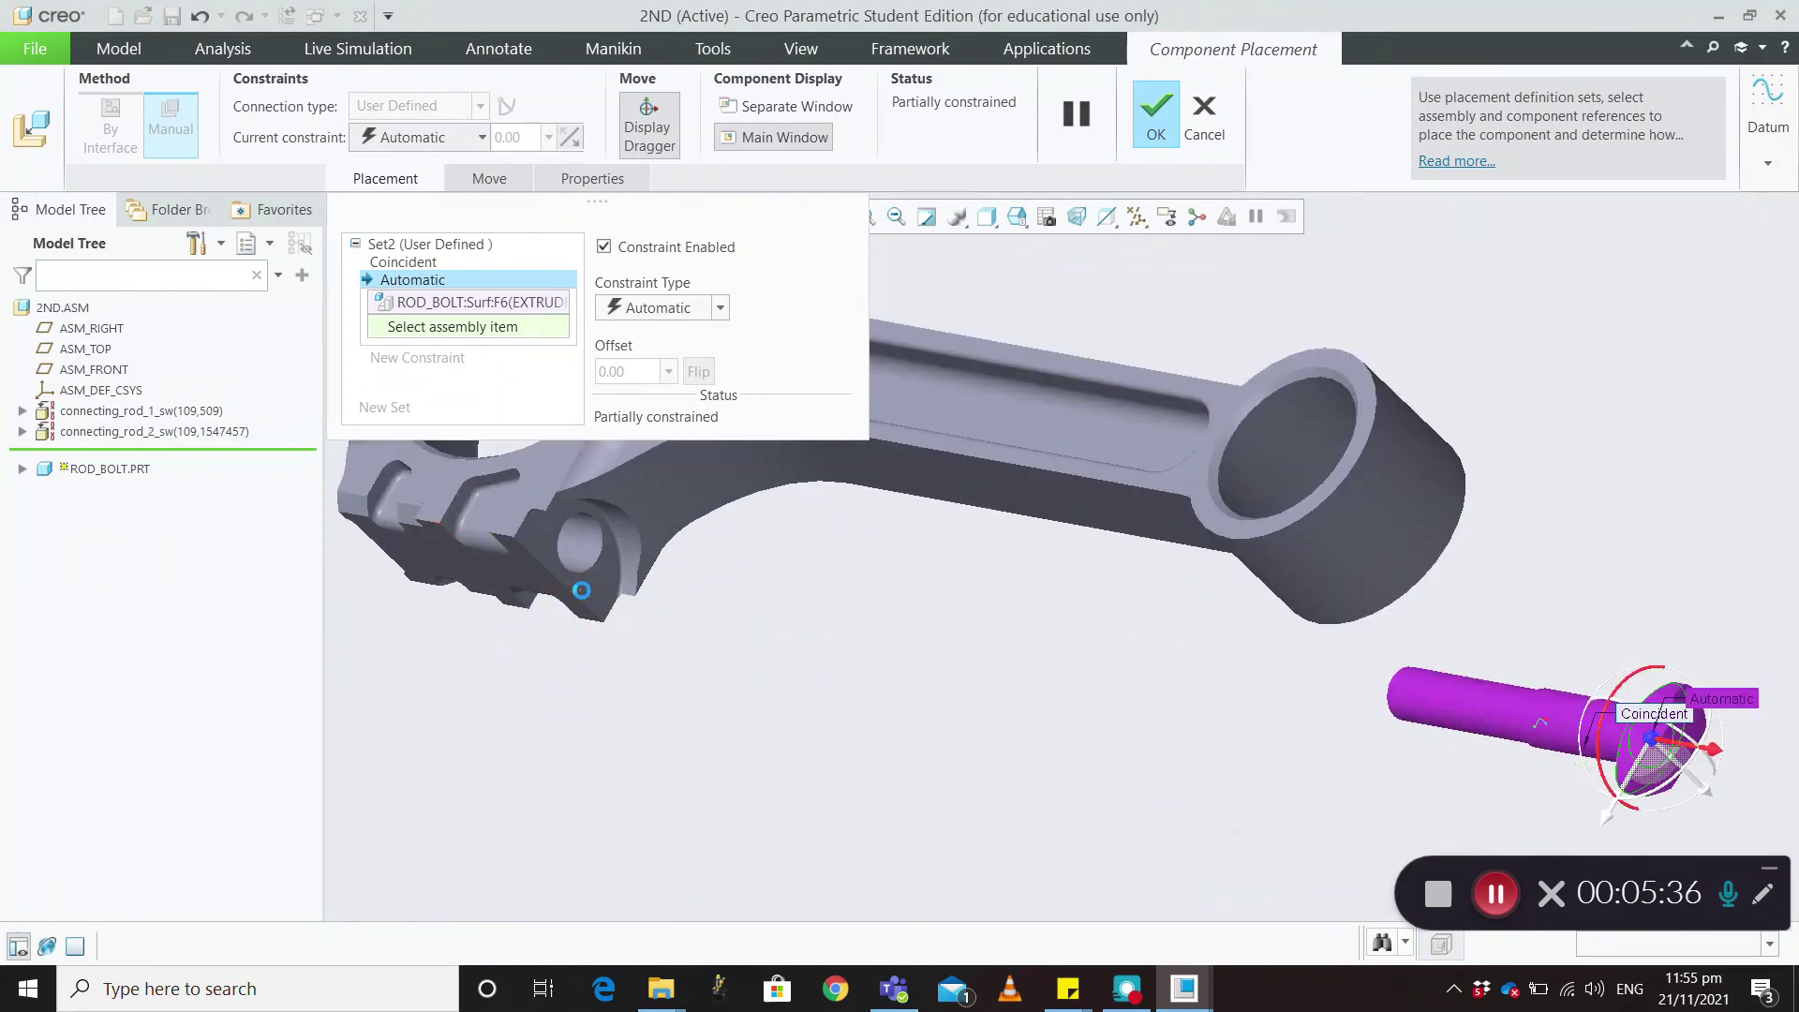
{"action": "left_click", "coordinate": [581, 591]}
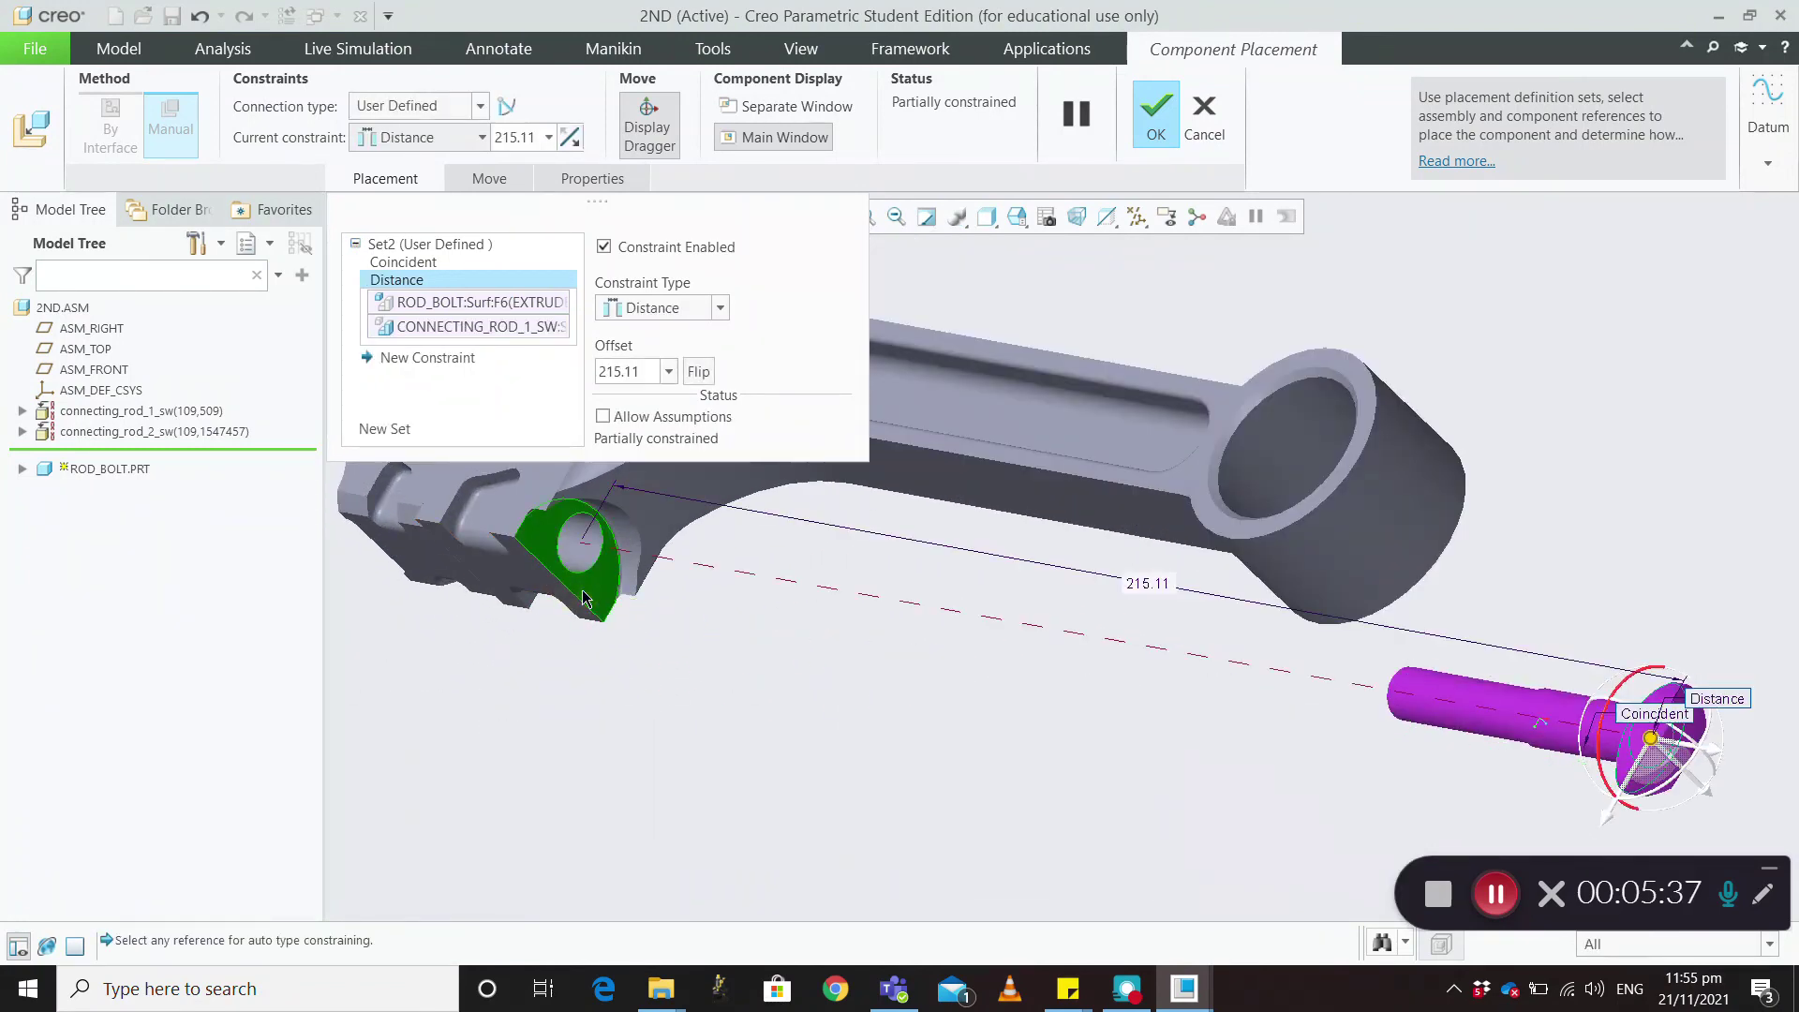
Change the bolt's second constraint from Distance to Coincident, seating the head against the rod
{"action": "left_click", "coordinate": [721, 308]}
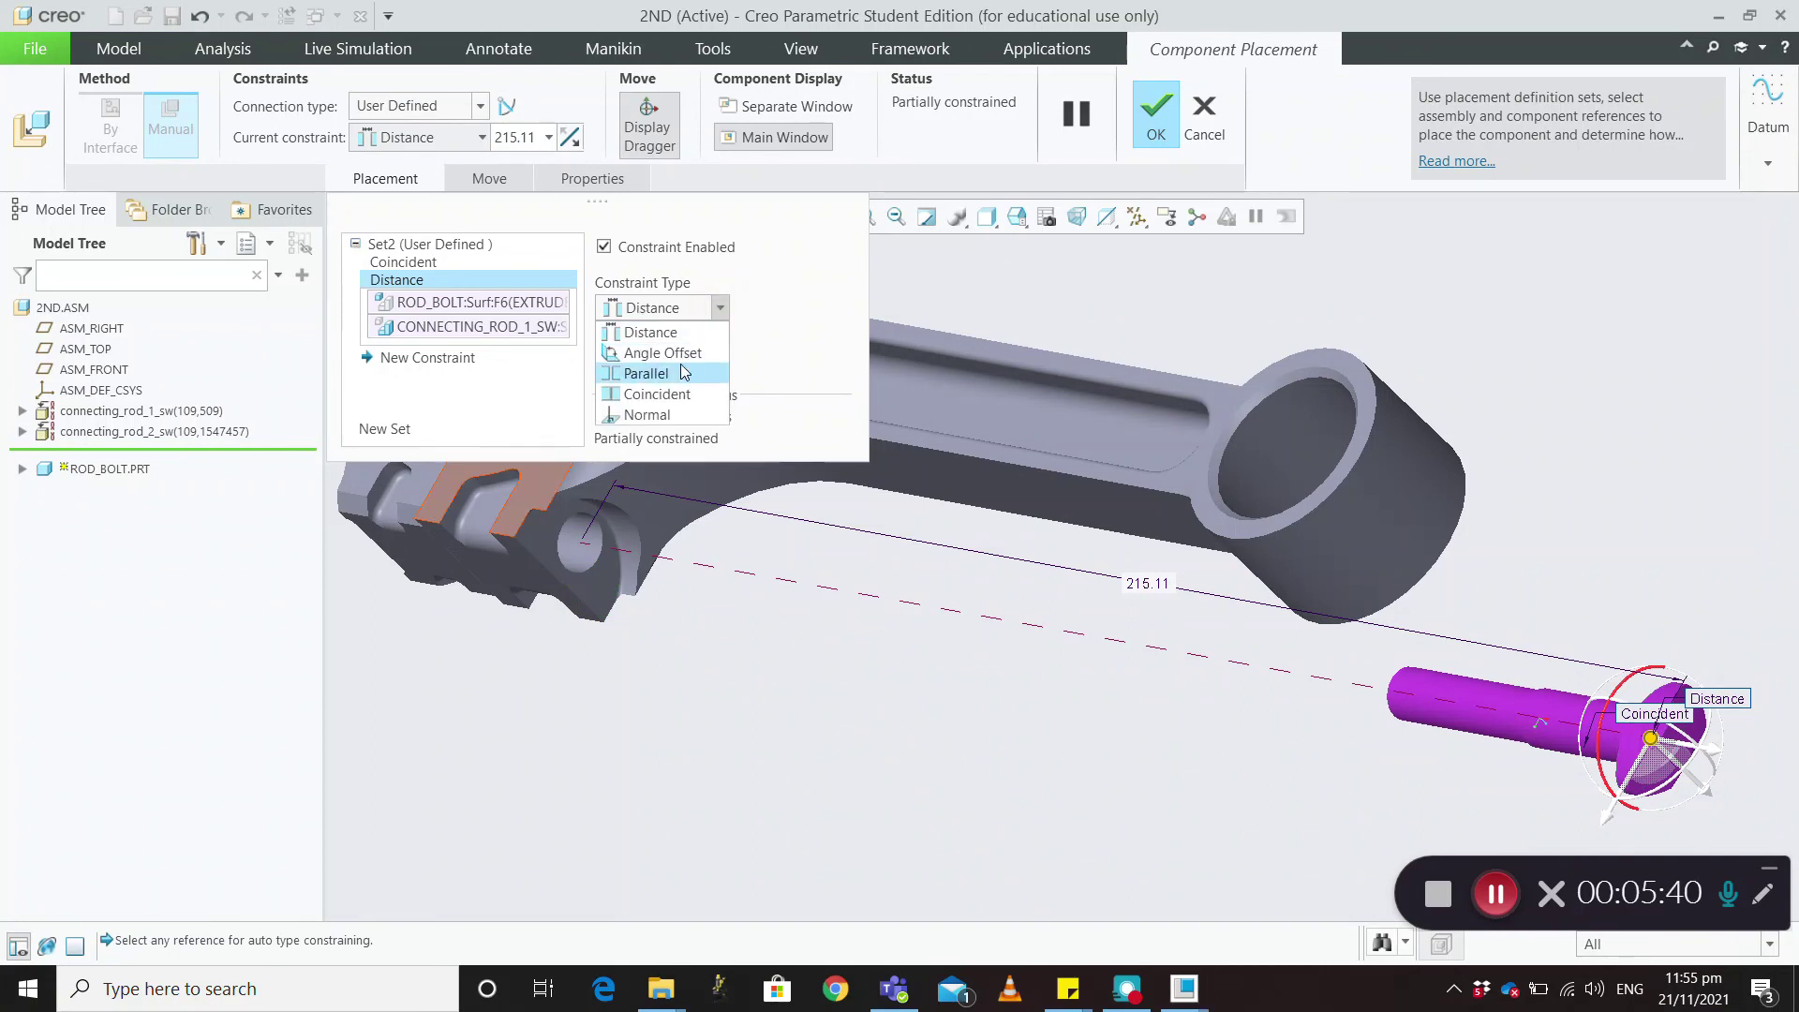
{"action": "left_click", "coordinate": [675, 394]}
{"action": "middle_click_drag", "start_coordinate": [757, 671], "coordinate": [741, 654]}
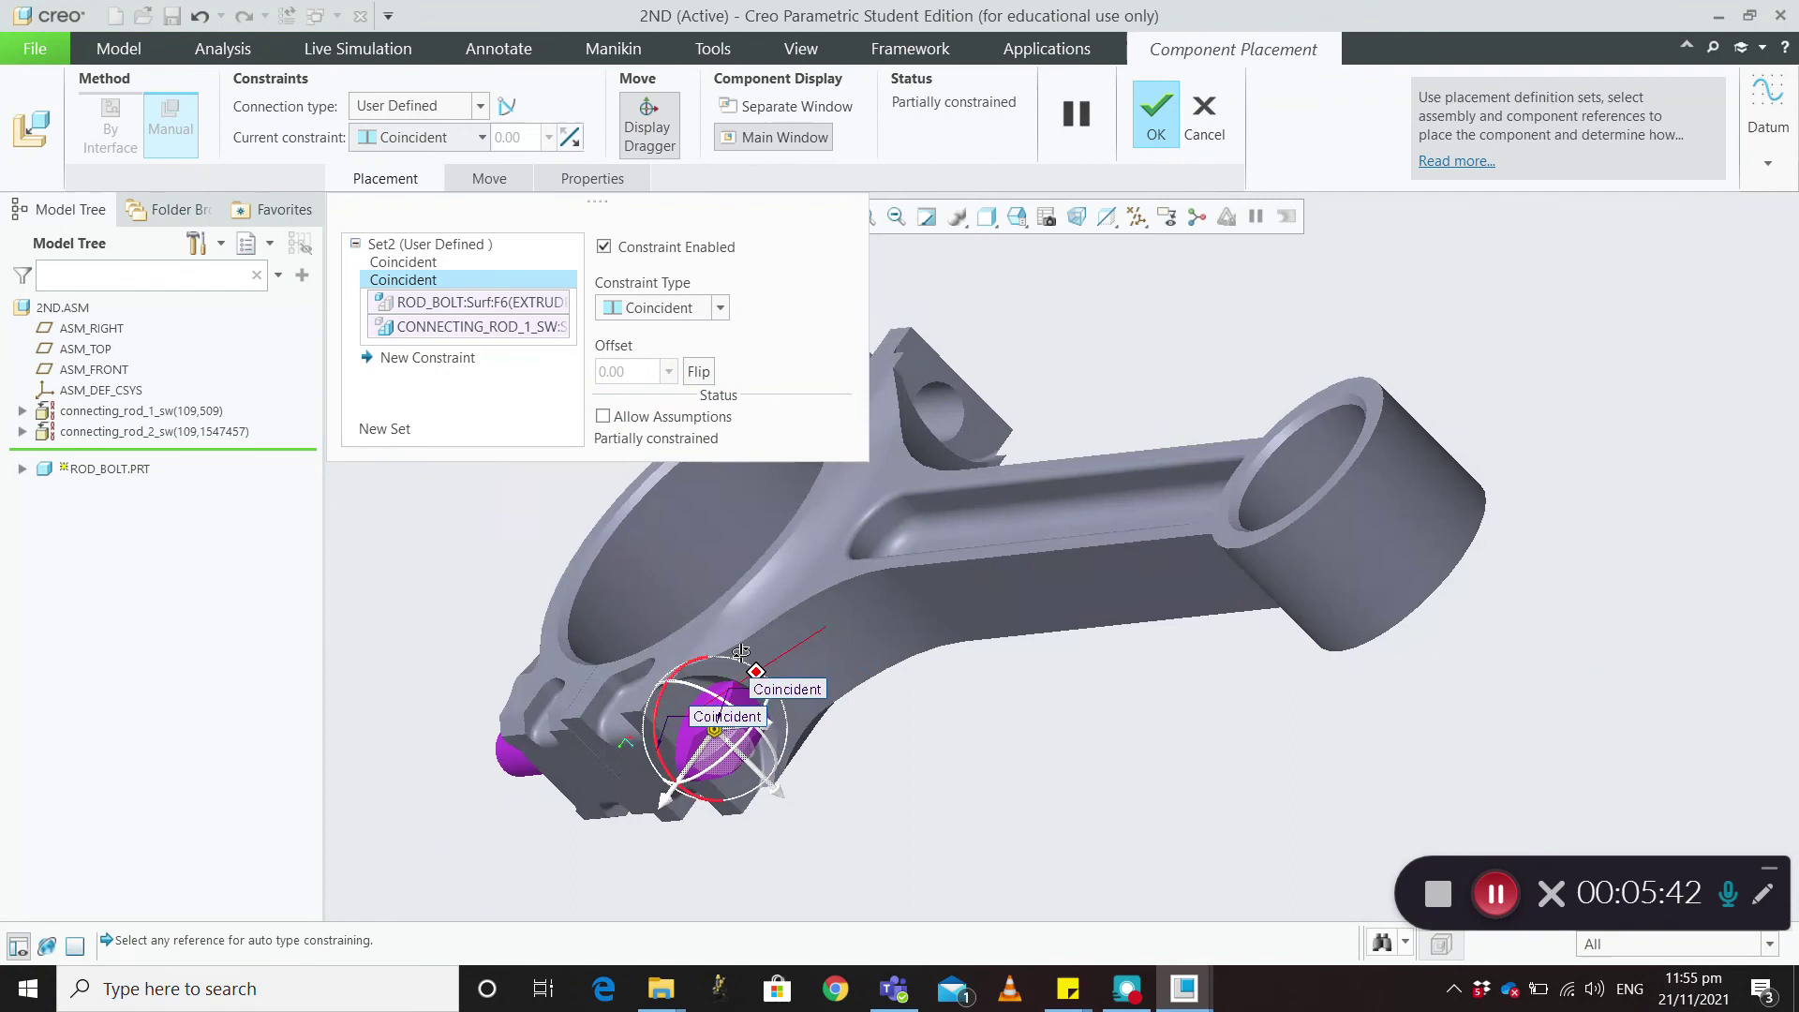
{"action": "left_click", "coordinate": [431, 358]}
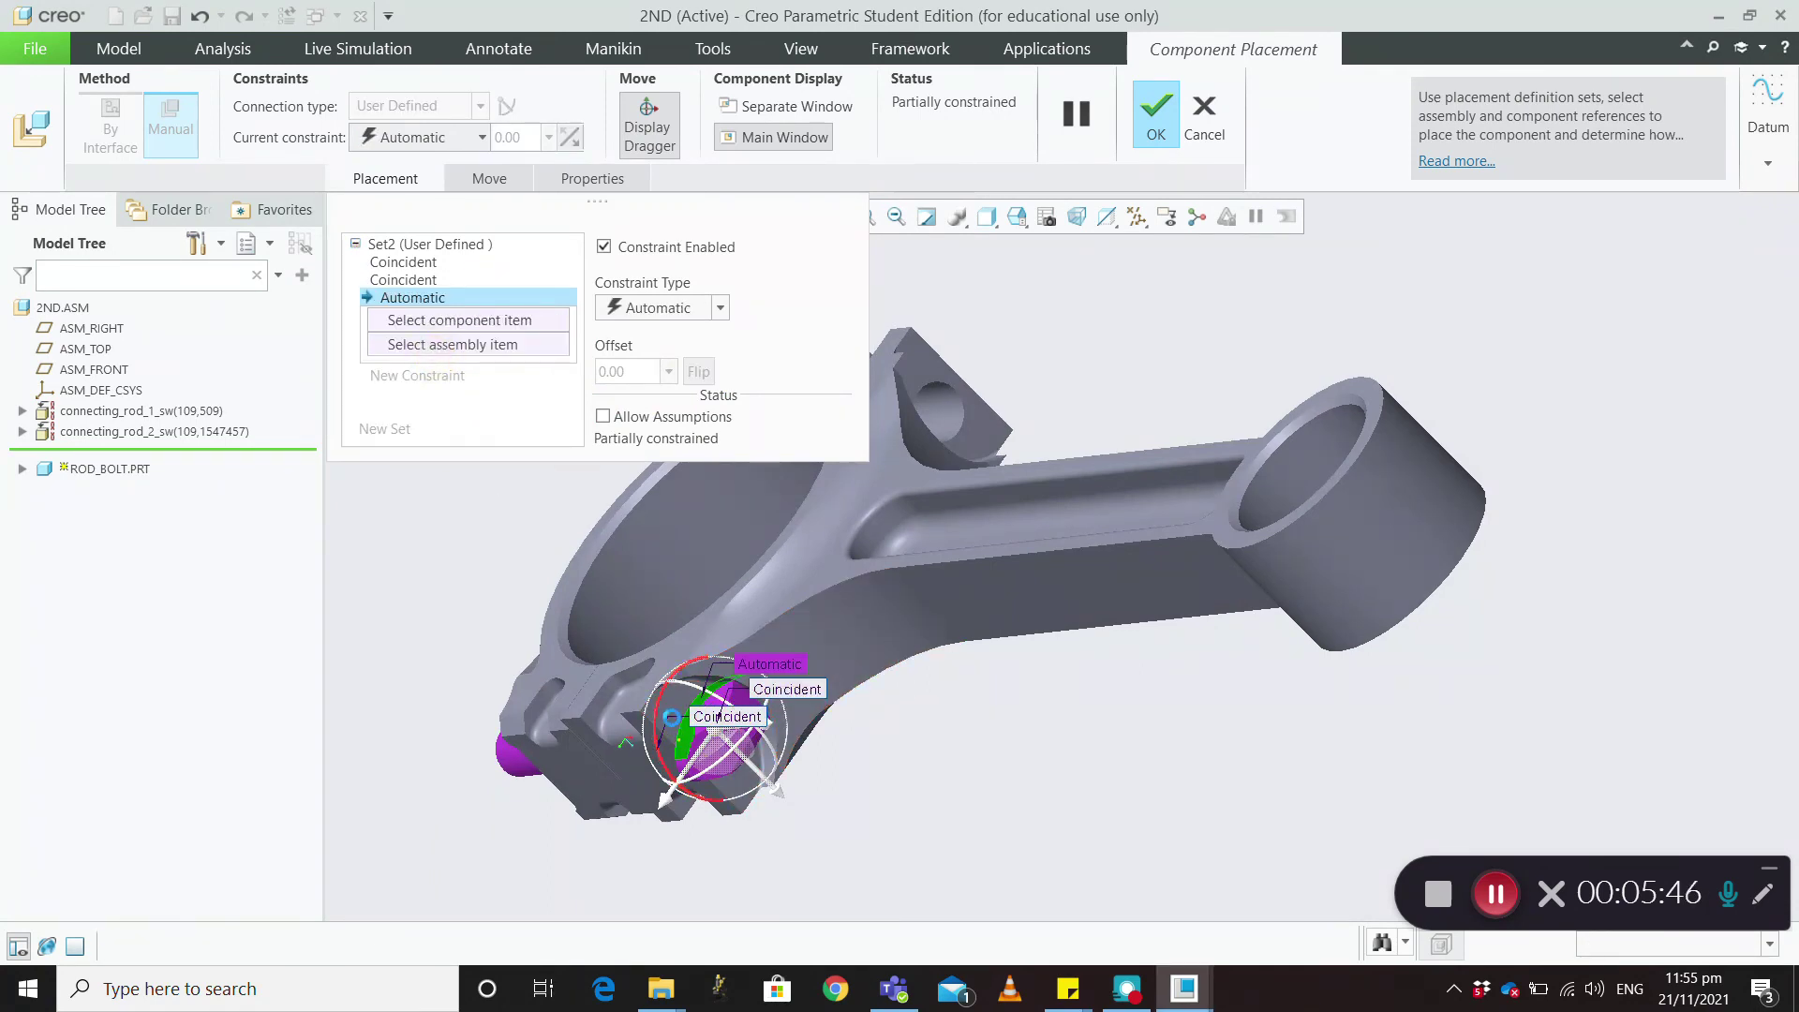
Orient the bolt head face to the rod face and confirm the fully constrained rod_bolt placement
{"action": "left_click", "coordinate": [686, 683]}
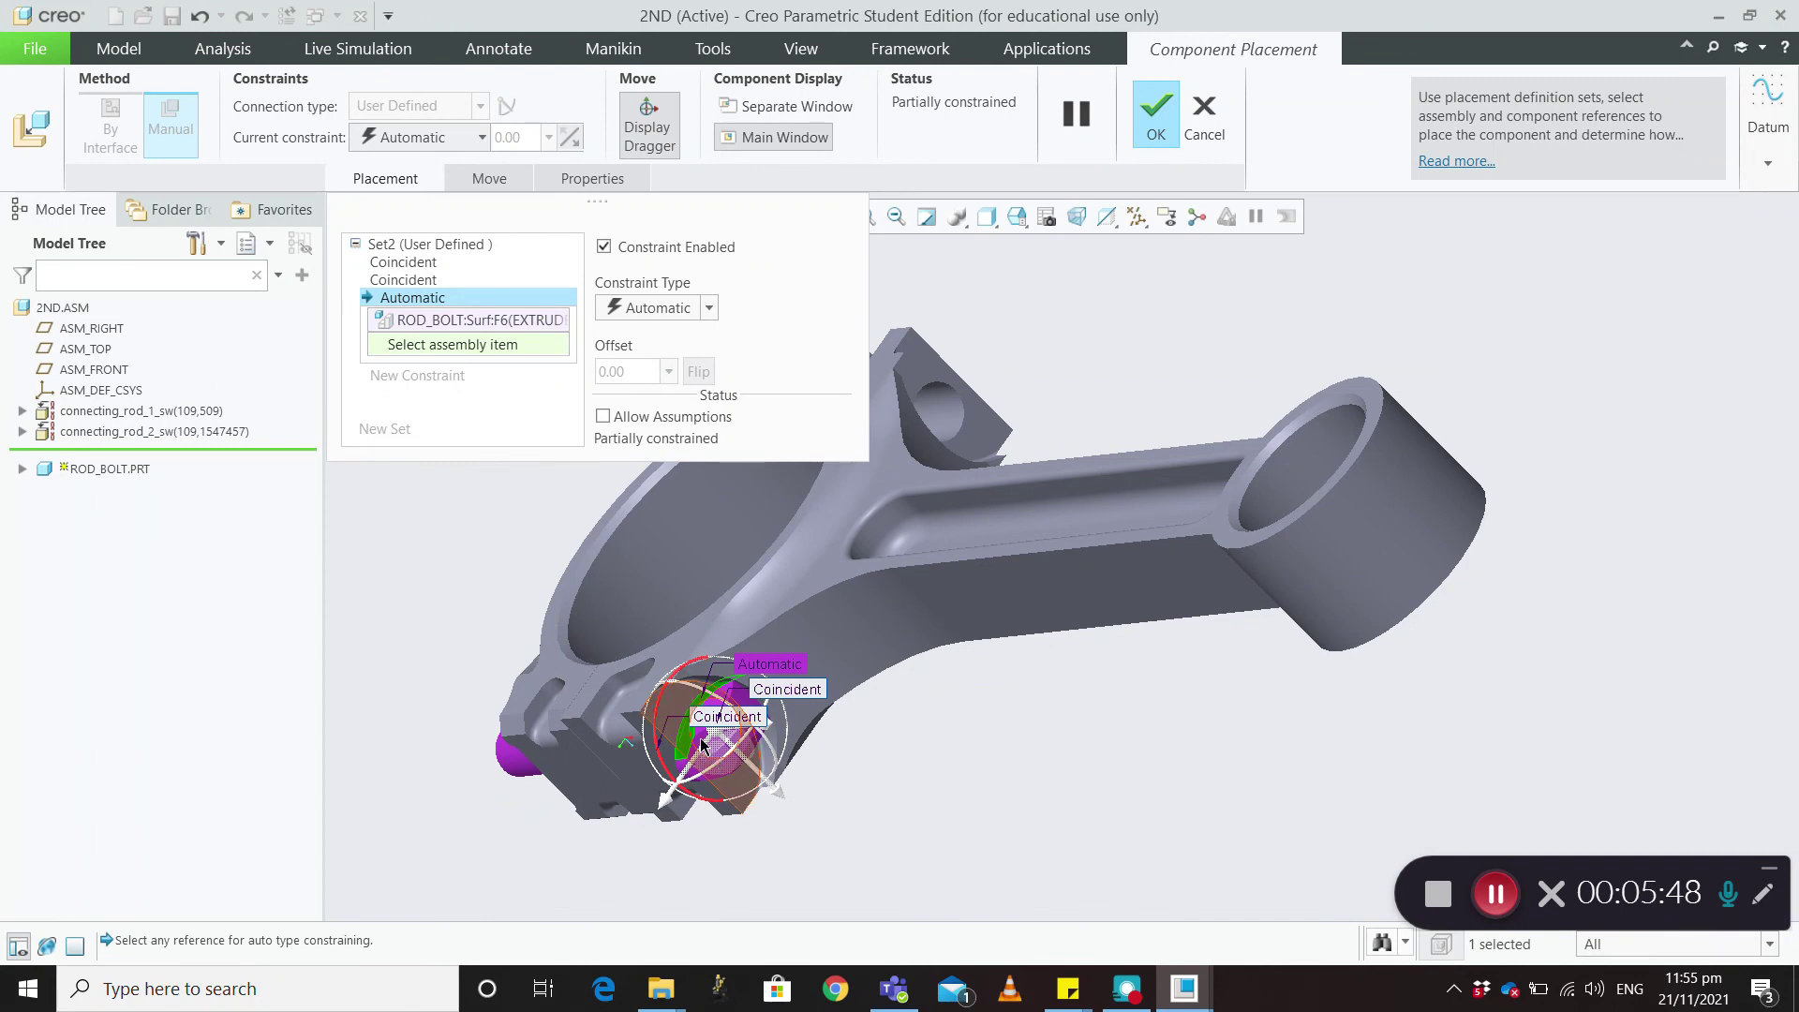
{"action": "middle_click_drag", "start_coordinate": [700, 738], "coordinate": [688, 703]}
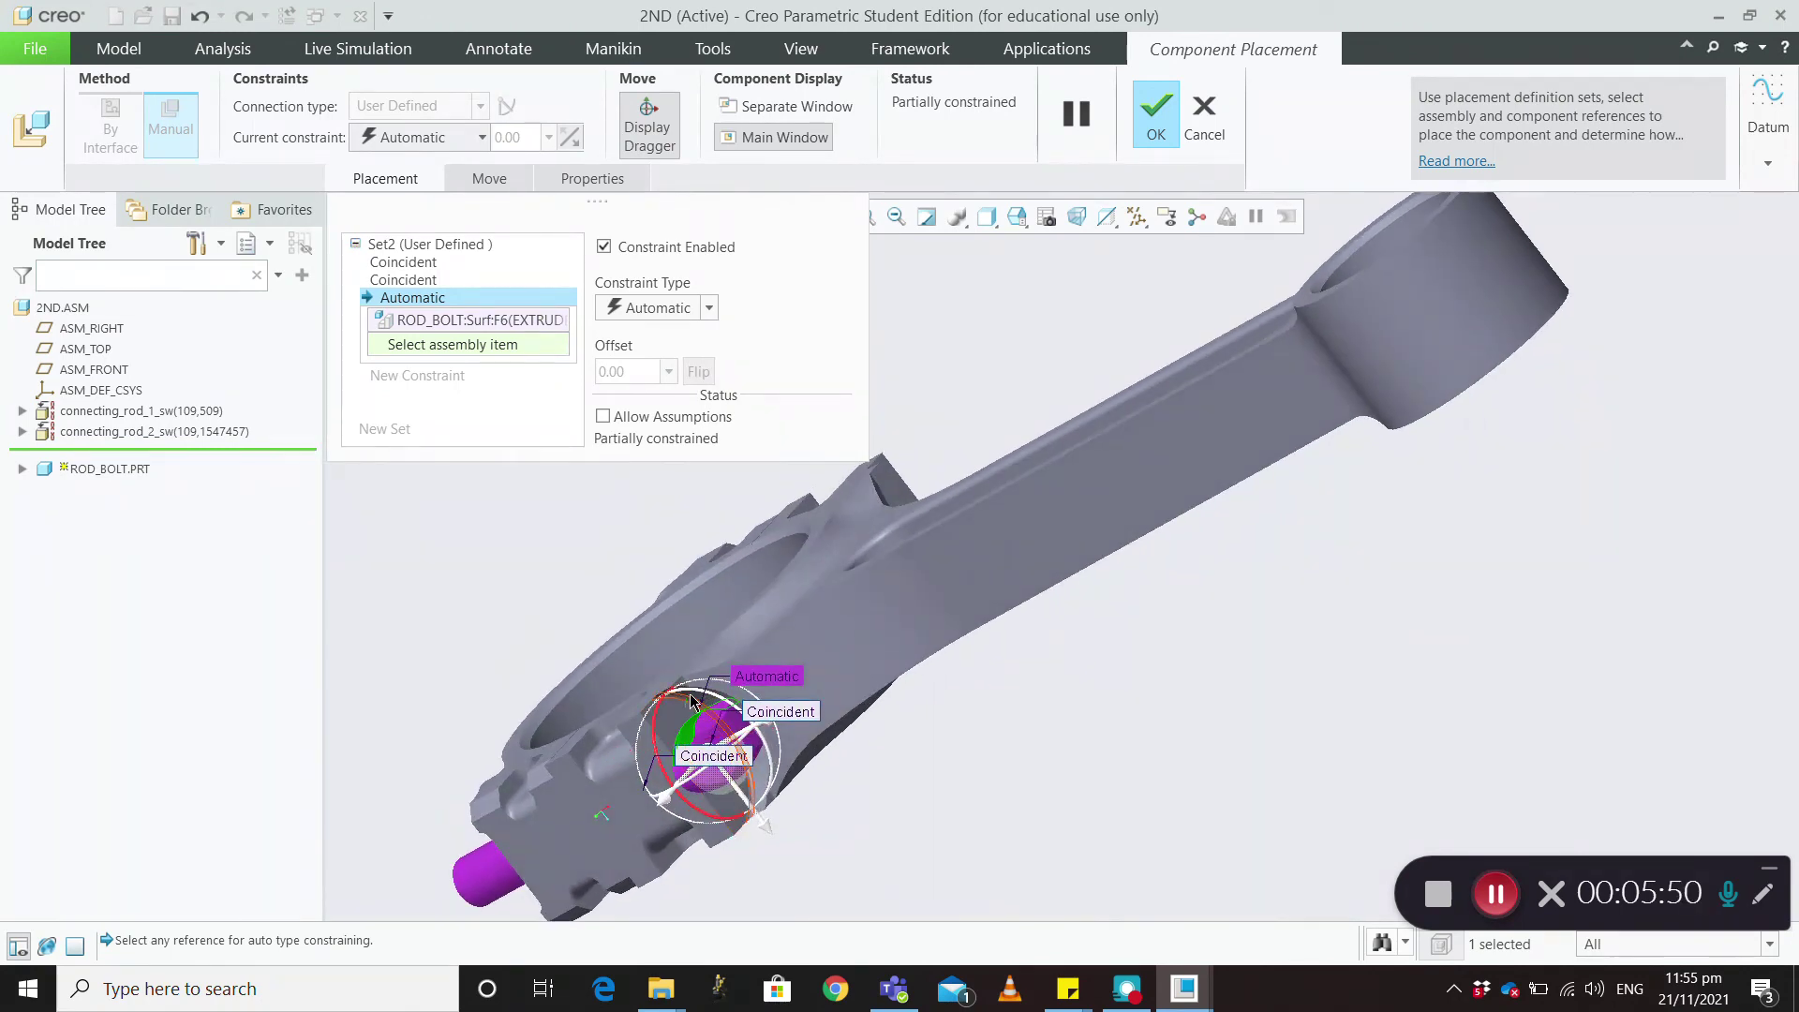
{"action": "scroll", "coordinate": [700, 698], "scroll_direction": "down", "scroll_amount": 5}
{"action": "left_click", "coordinate": [687, 703]}
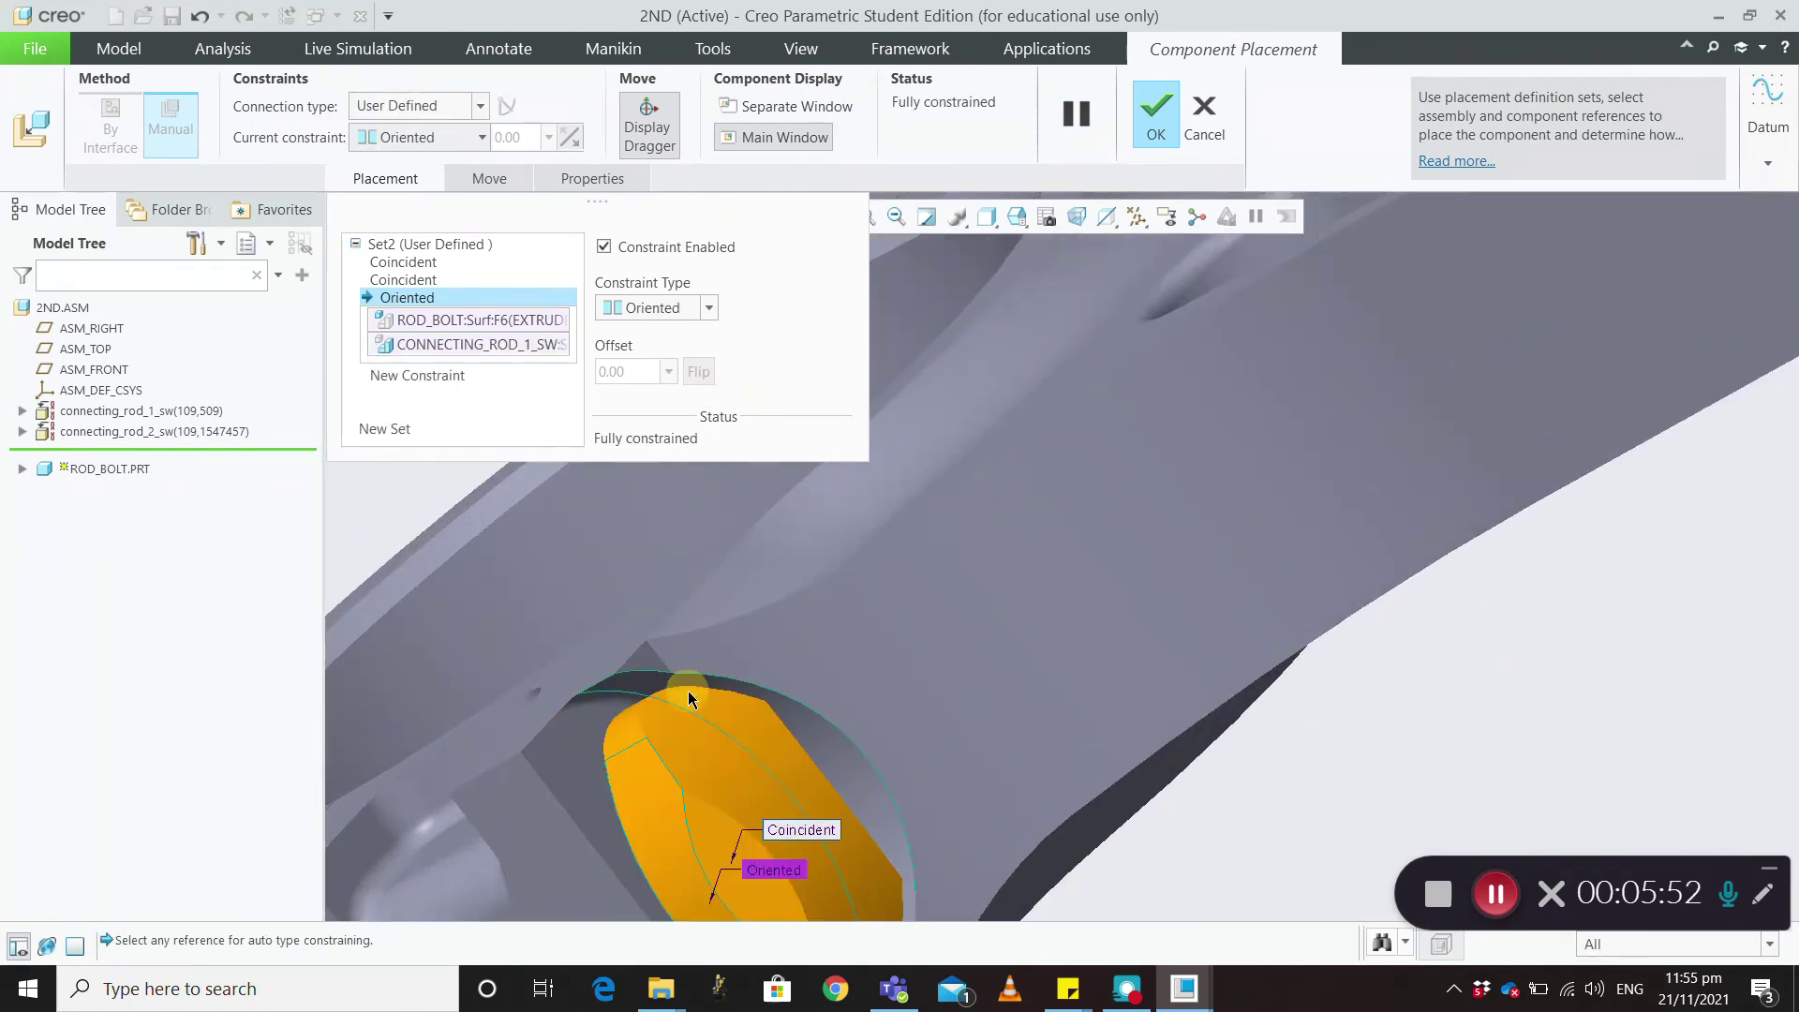
{"action": "scroll", "coordinate": [687, 708], "scroll_direction": "up", "scroll_amount": 5}
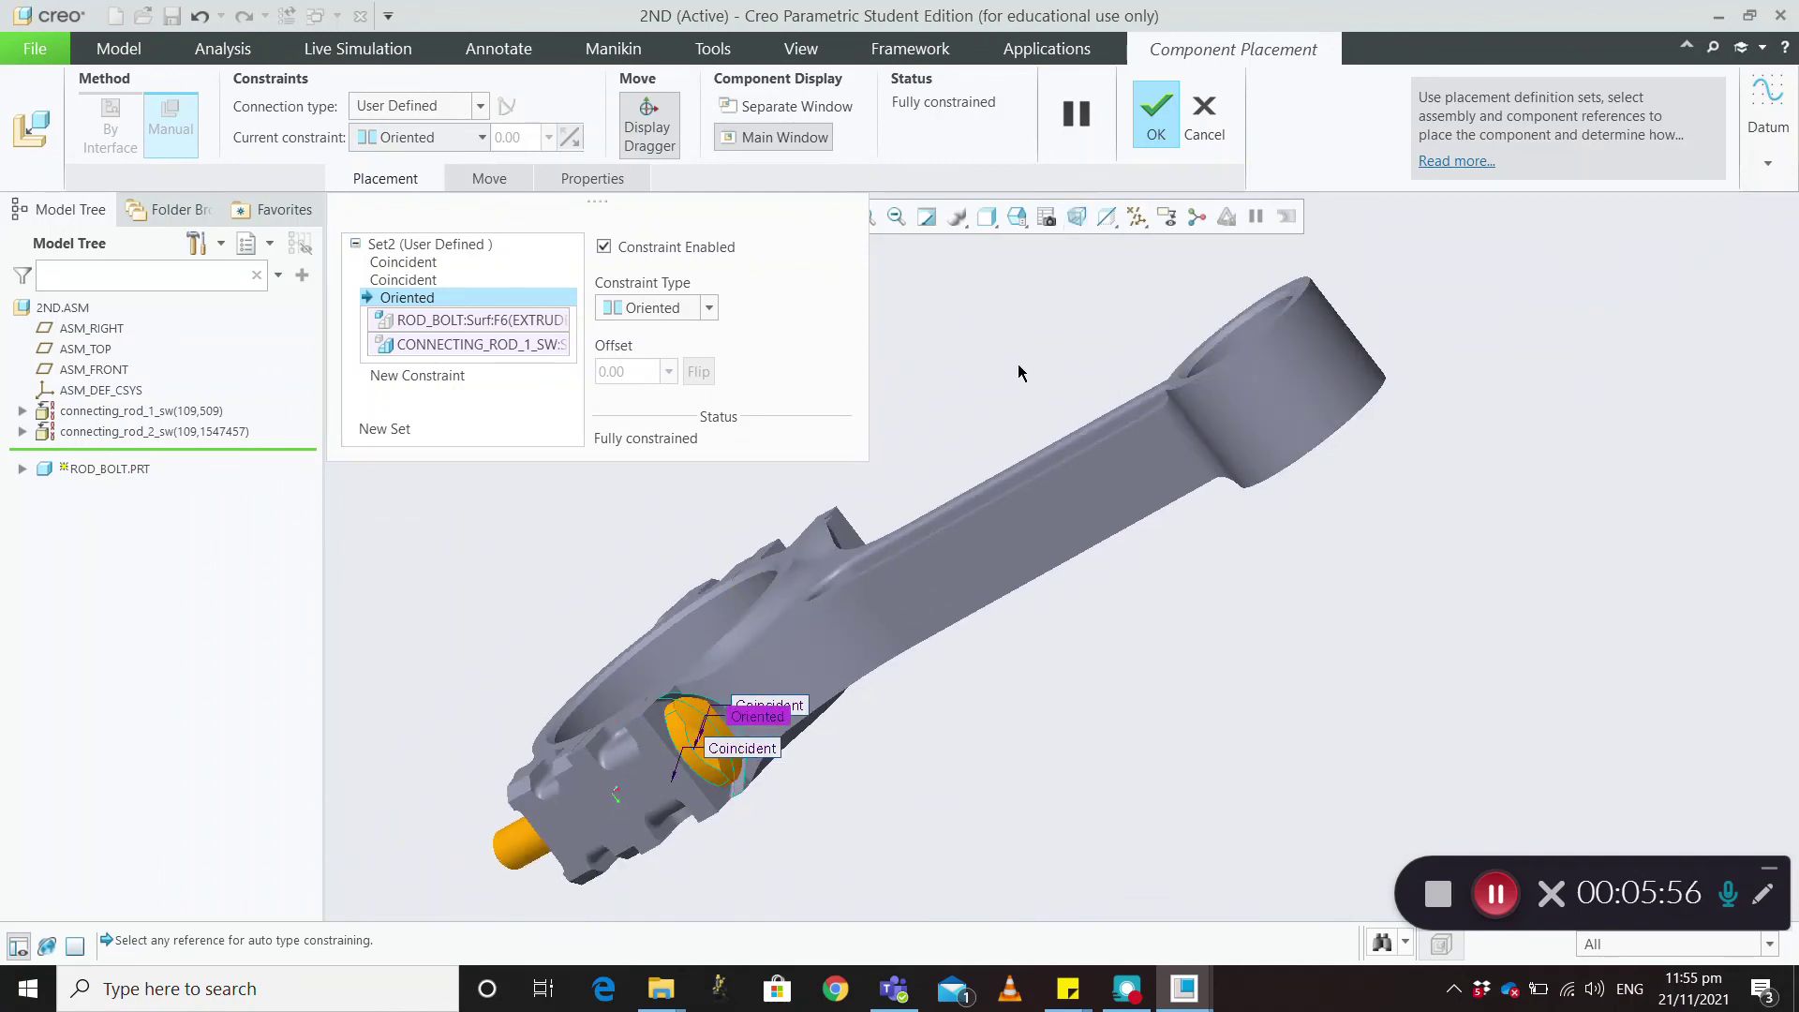
{"action": "left_click", "coordinate": [1155, 106]}
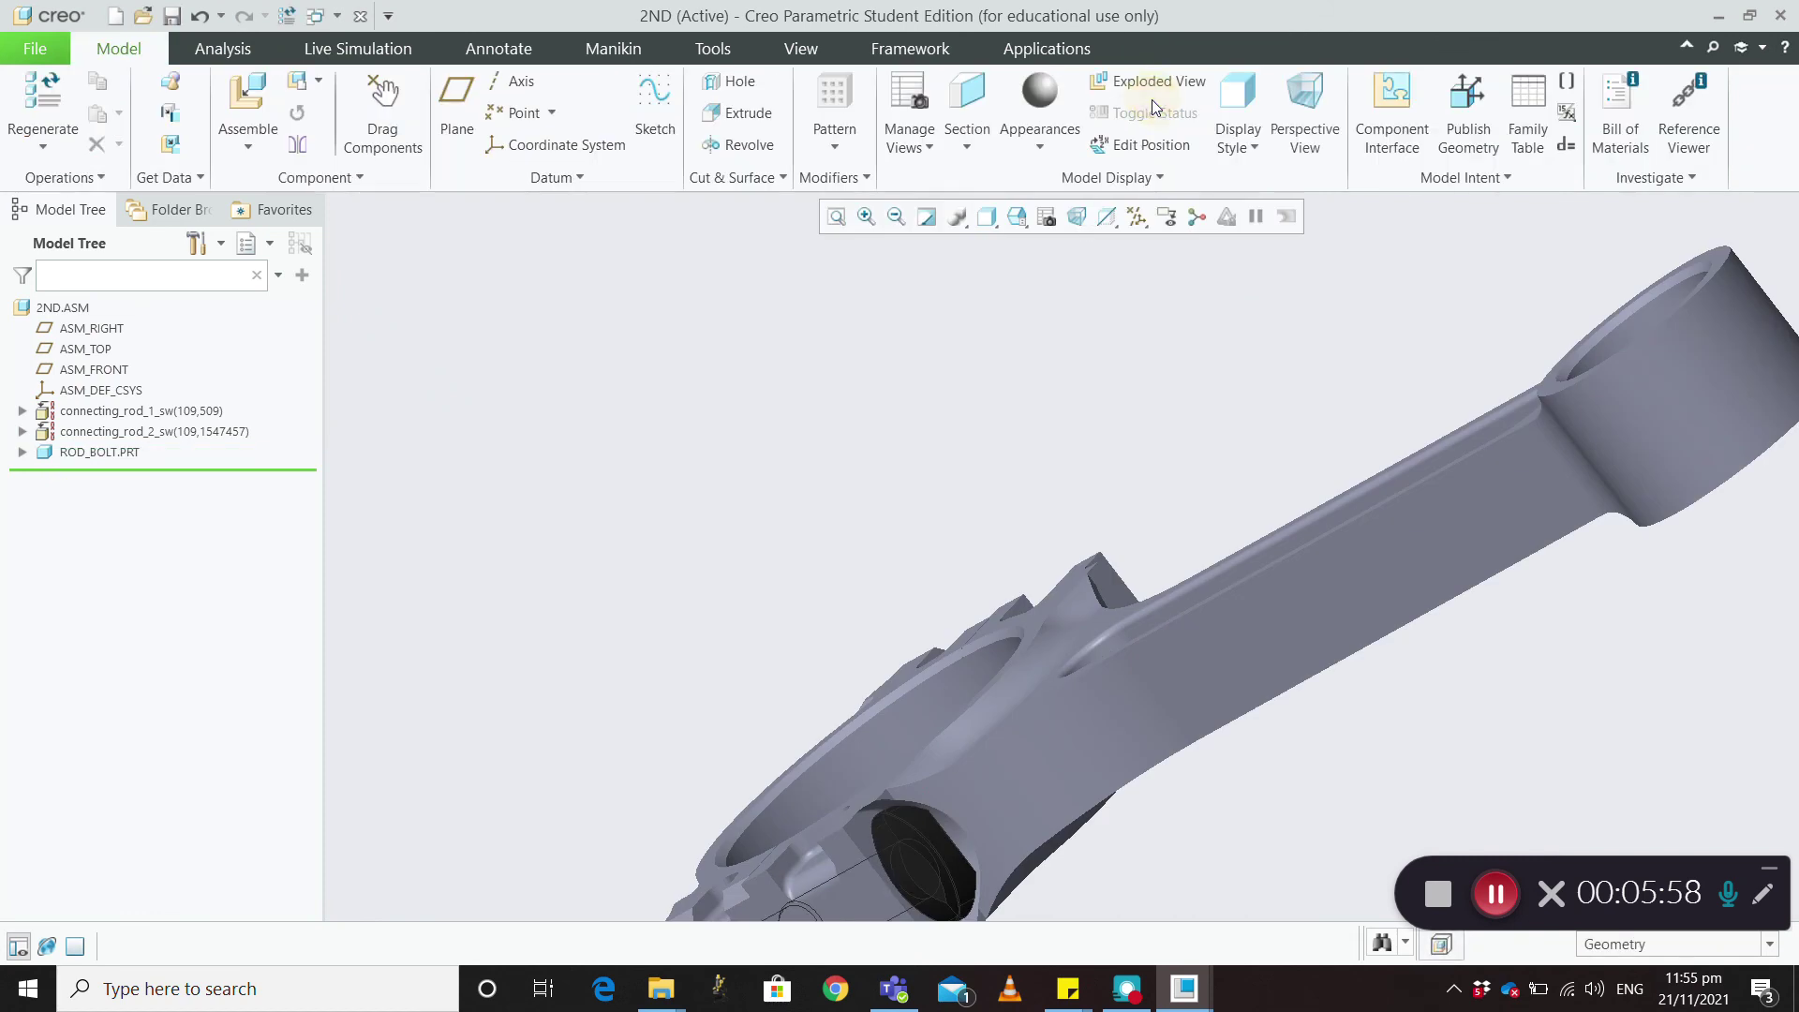